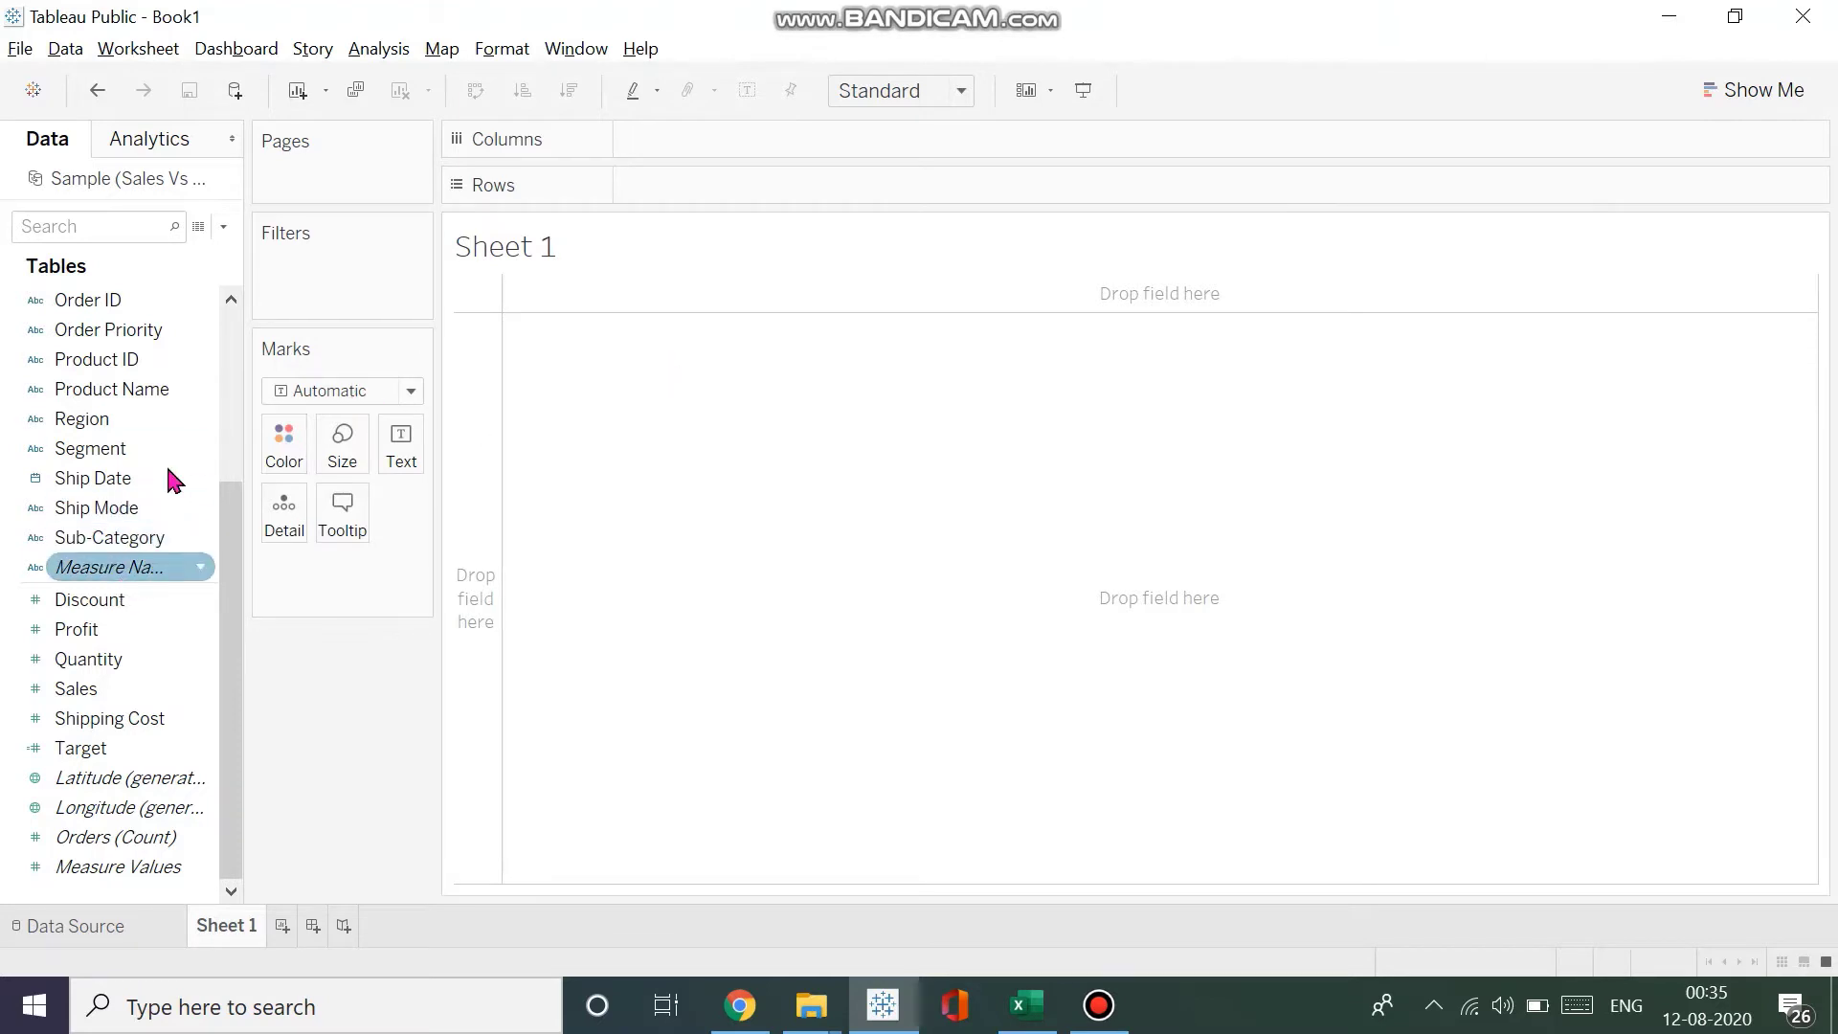
- Put Sub-Category on Rows and SUM(Sales) and SUM(Target) on Columns as side-by-side bars
scroll(155, 393, "up", 3)
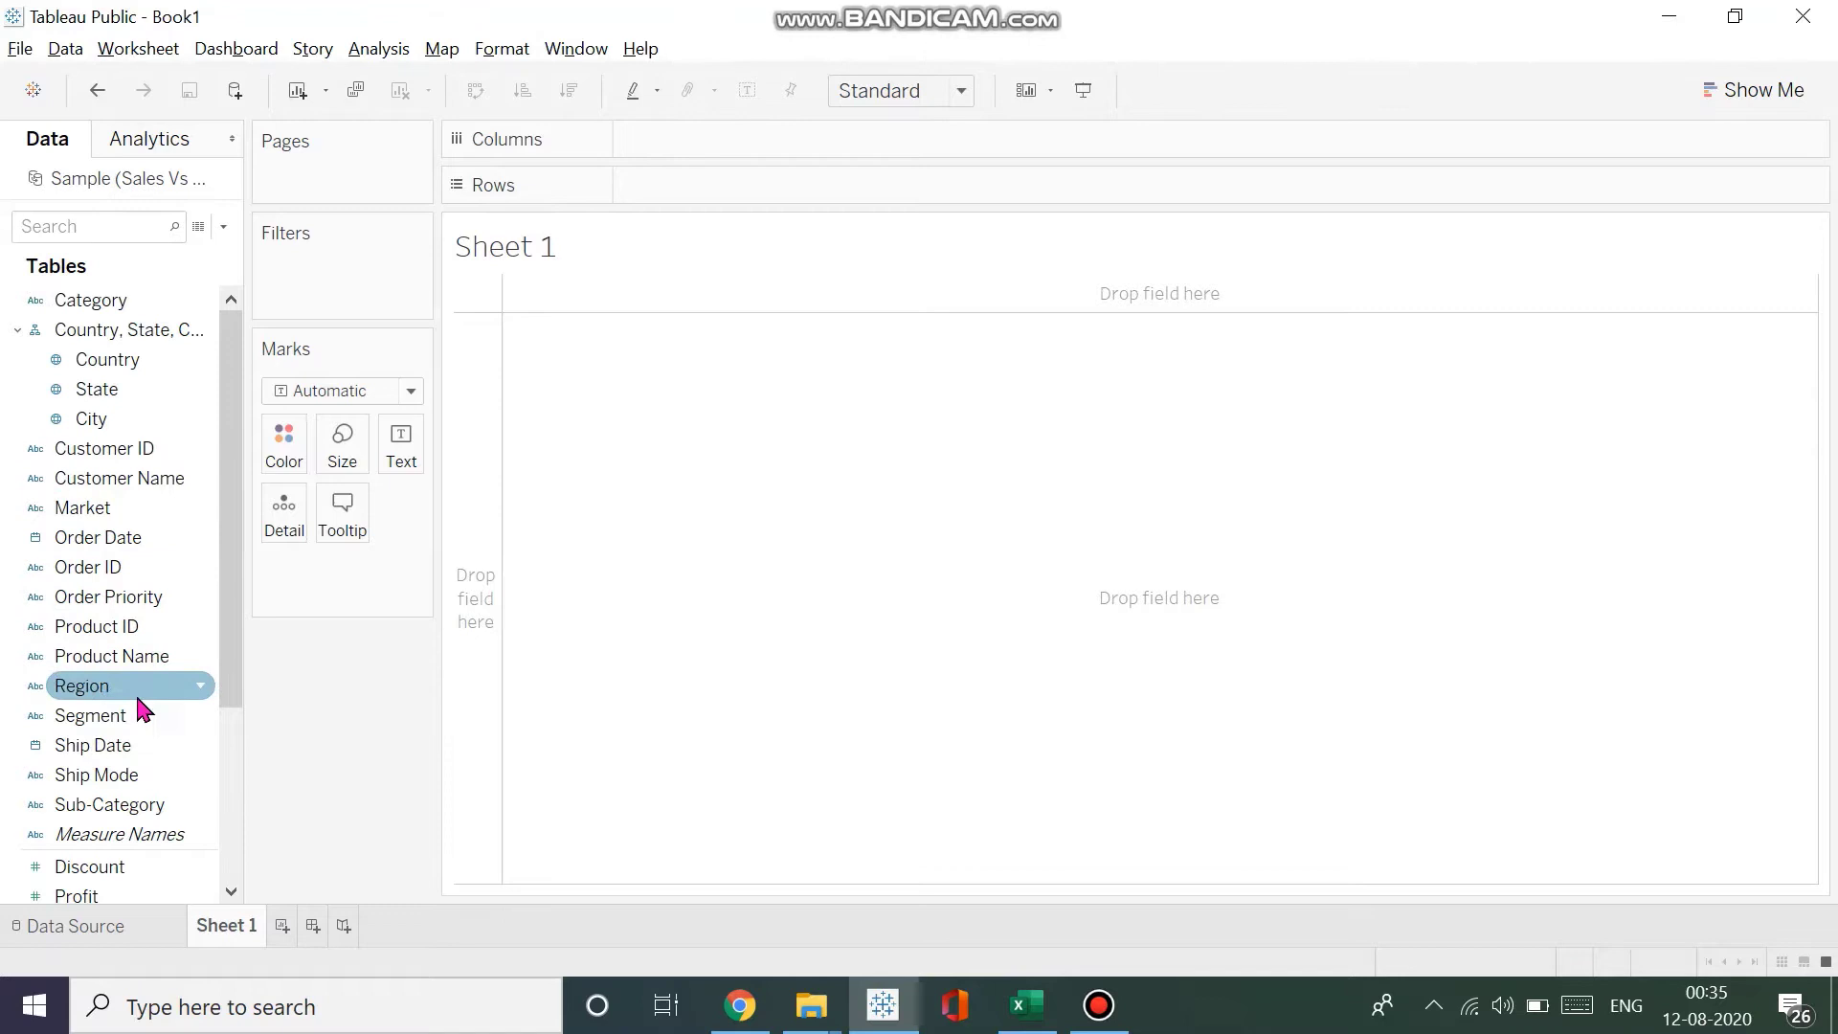
left_click_drag(134, 804, 708, 192)
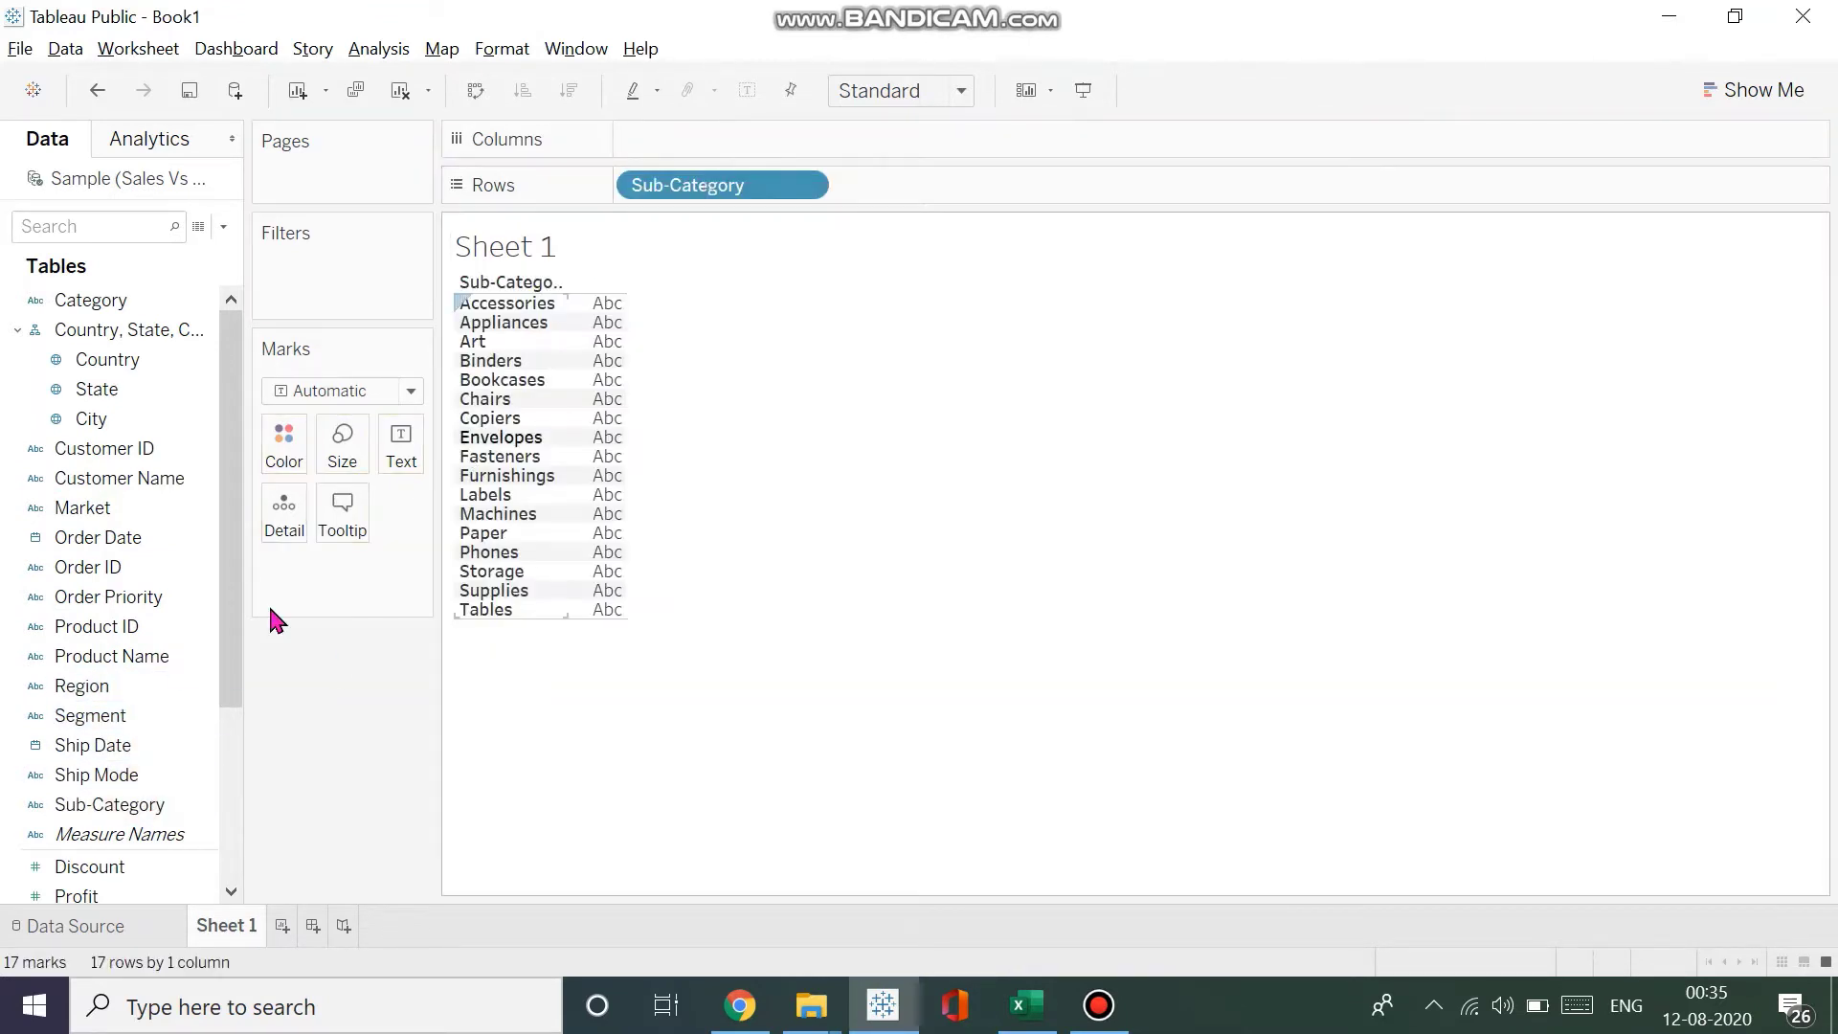
scroll(111, 808, "down", 3)
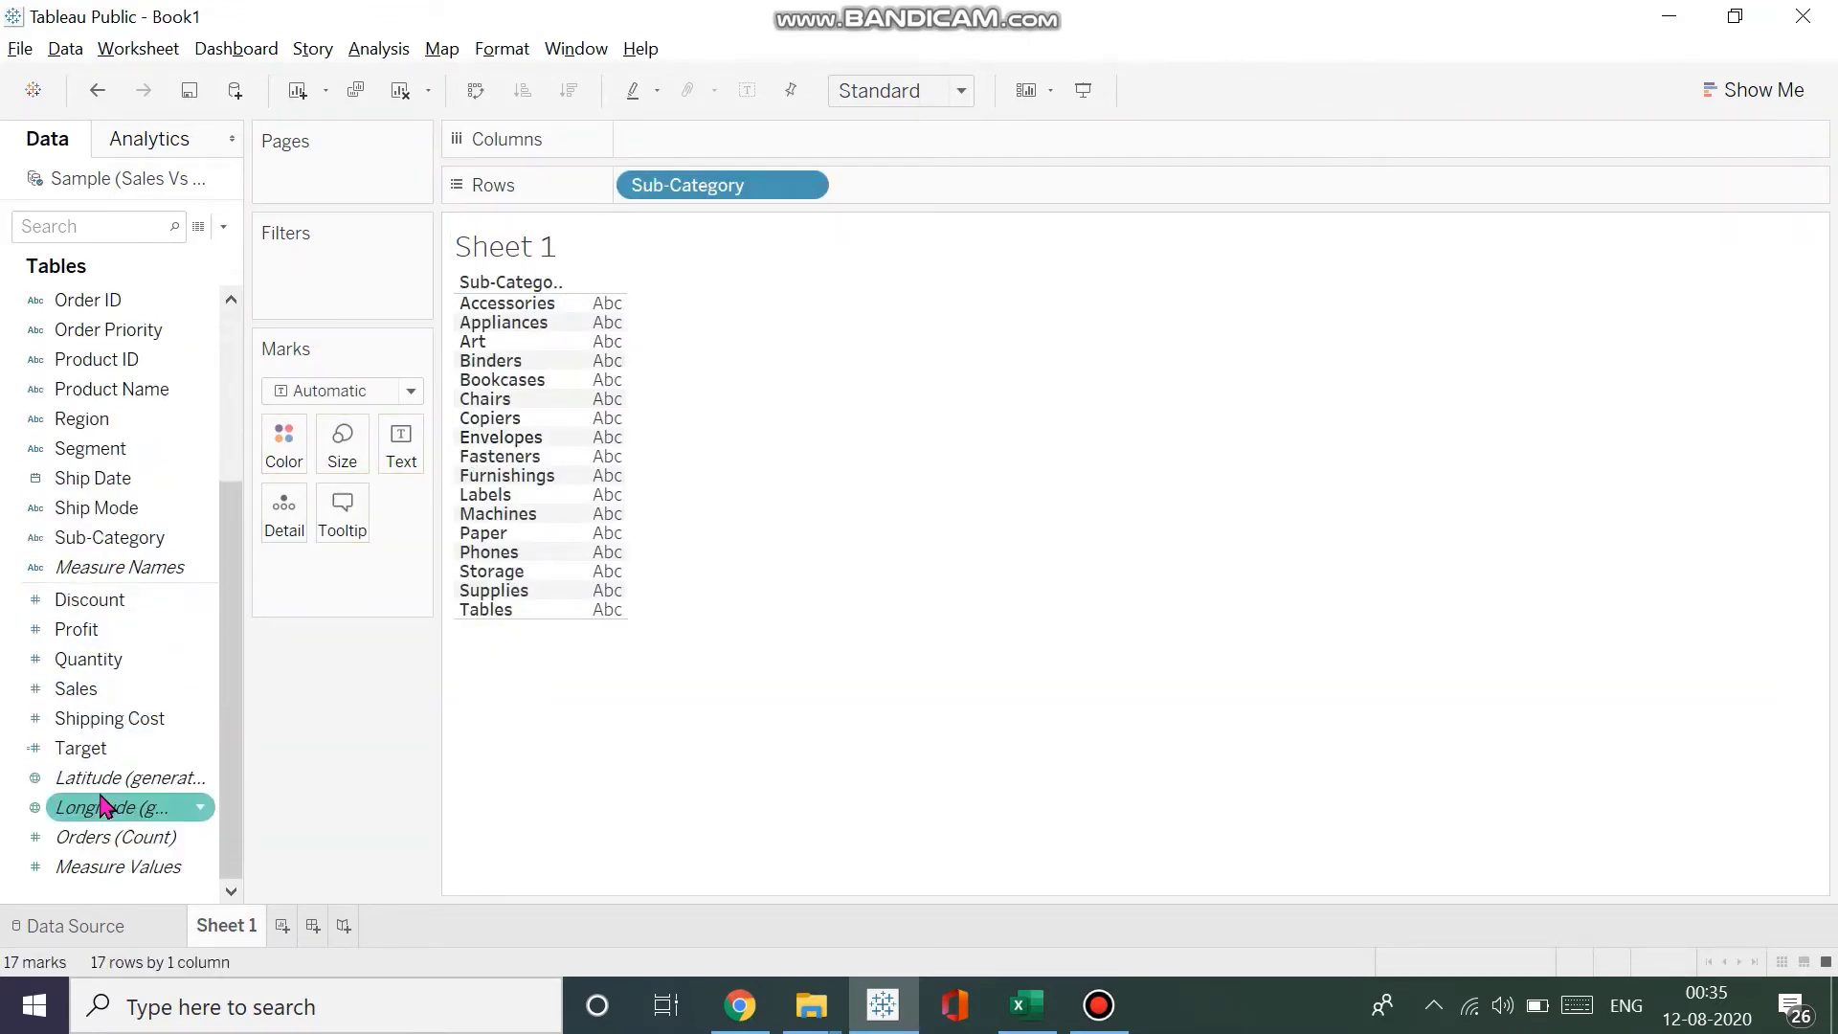
left_click(144, 749)
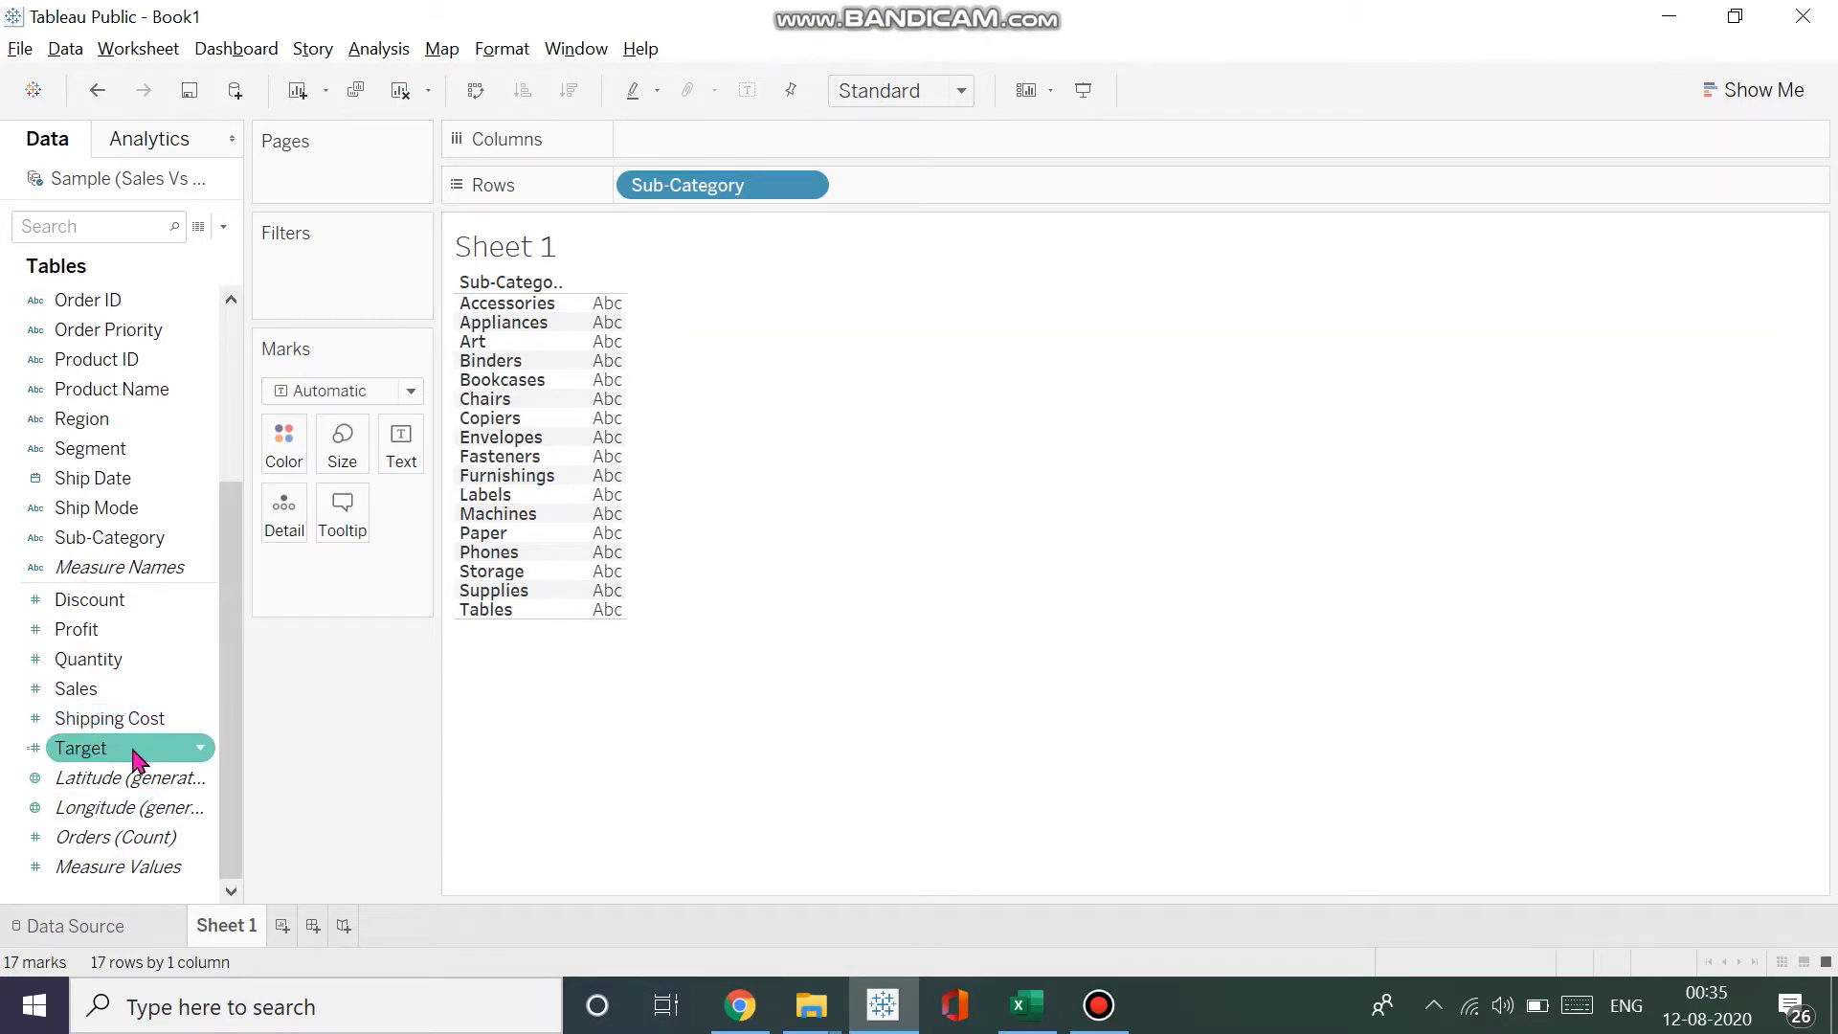
left_click(121, 707, "ctrl")
mouse_move(122, 710)
left_mouse_down()
mouse_move(260, 628)
mouse_move(789, 221)
mouse_move(756, 158)
left_mouse_up()
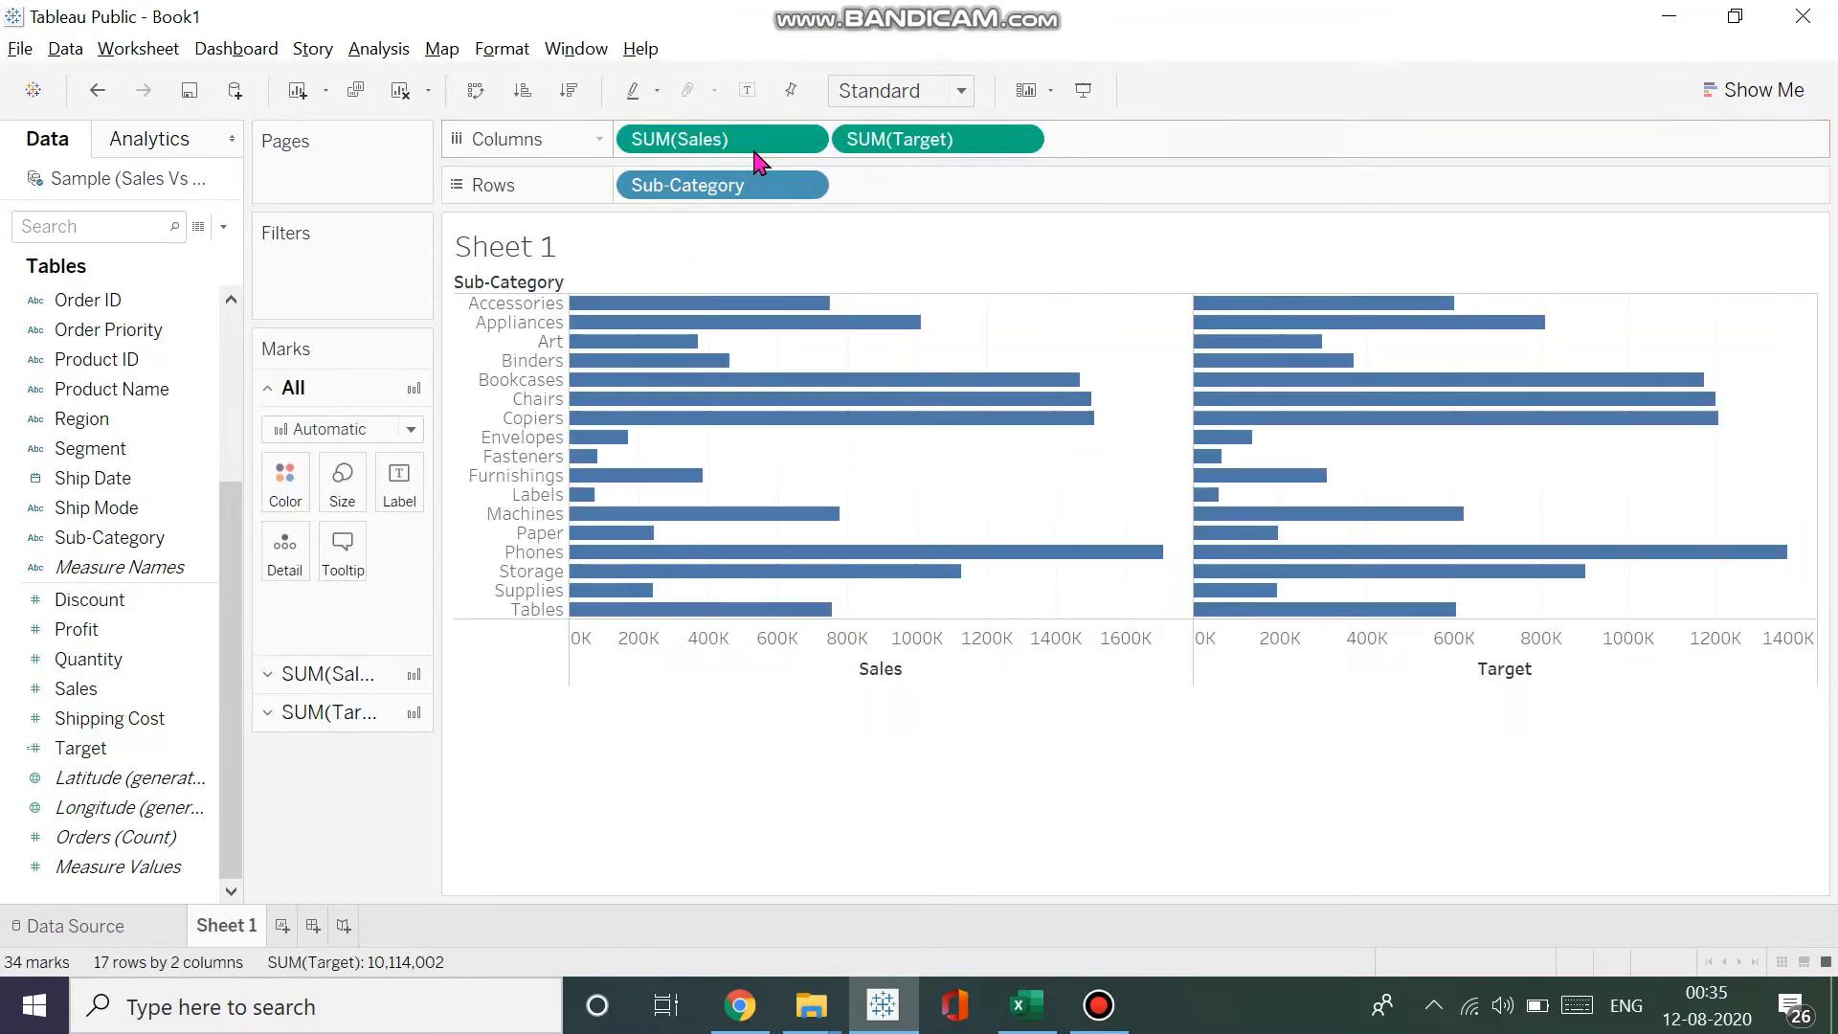
- Convert the Sales and Target bars into a Show Me bullet graph for the 17 sub-categories
left_click(1740, 89)
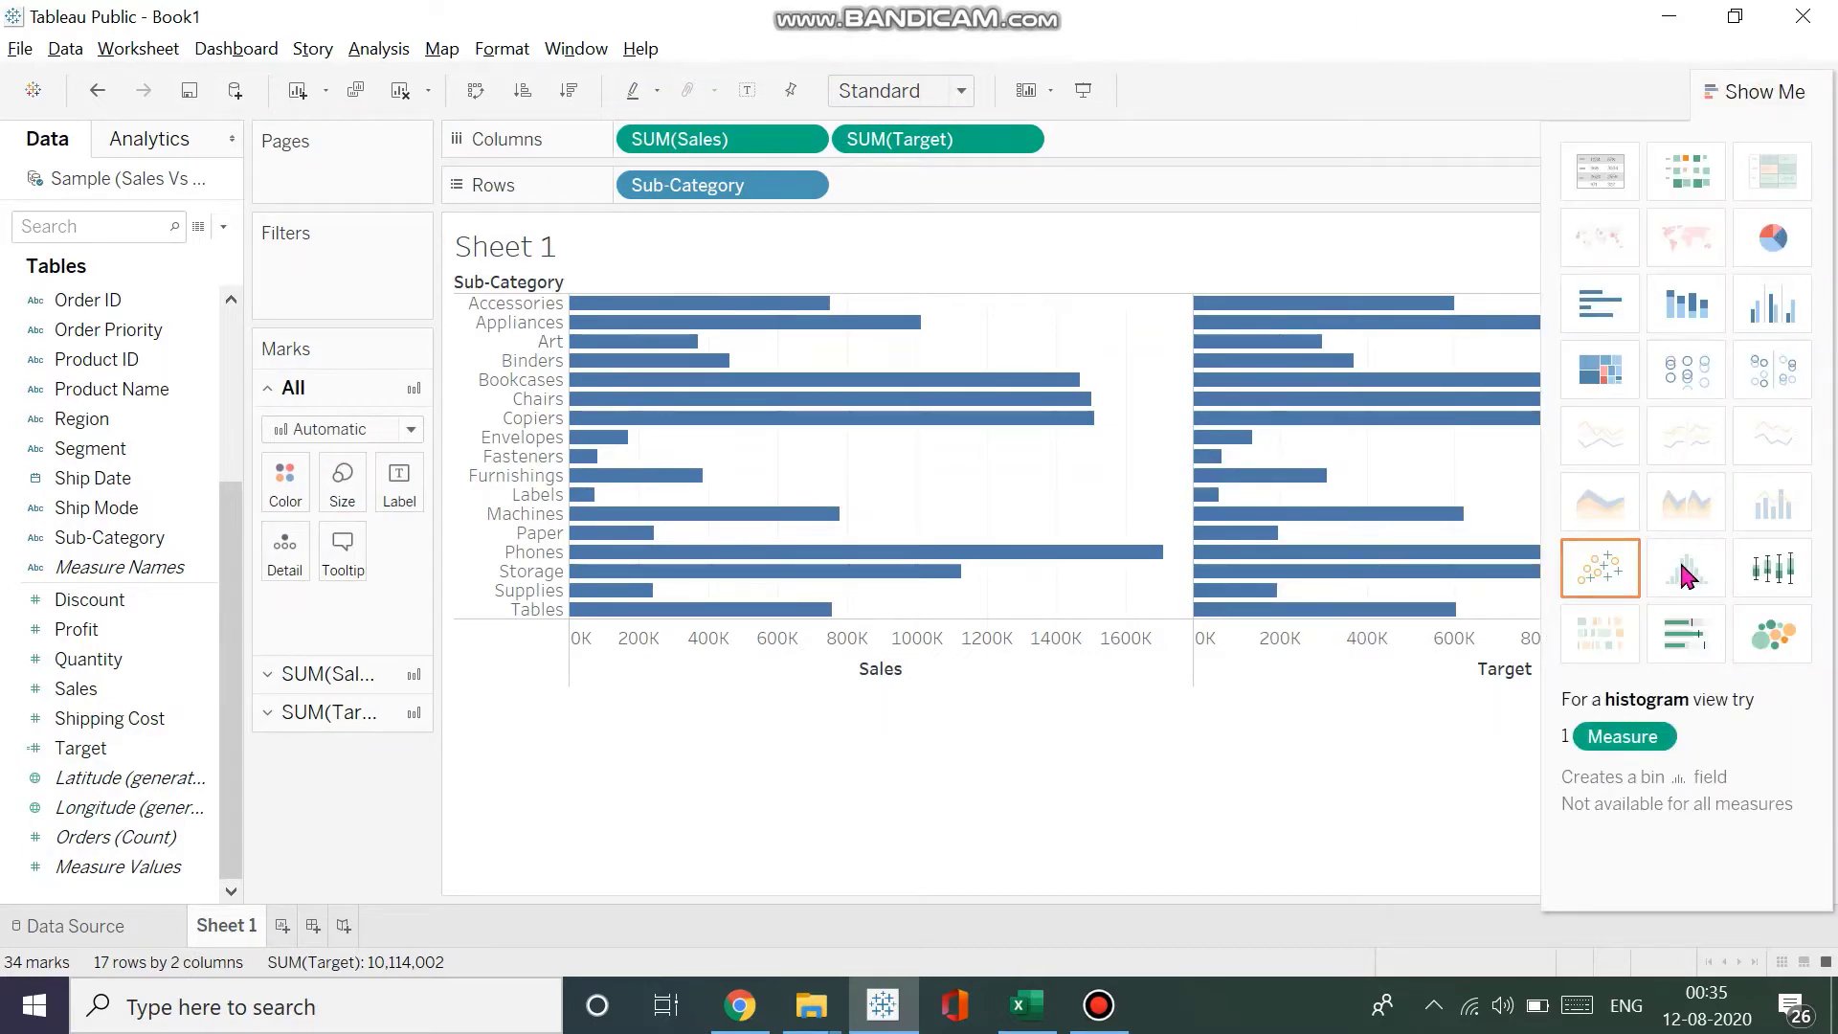
left_click(1680, 649)
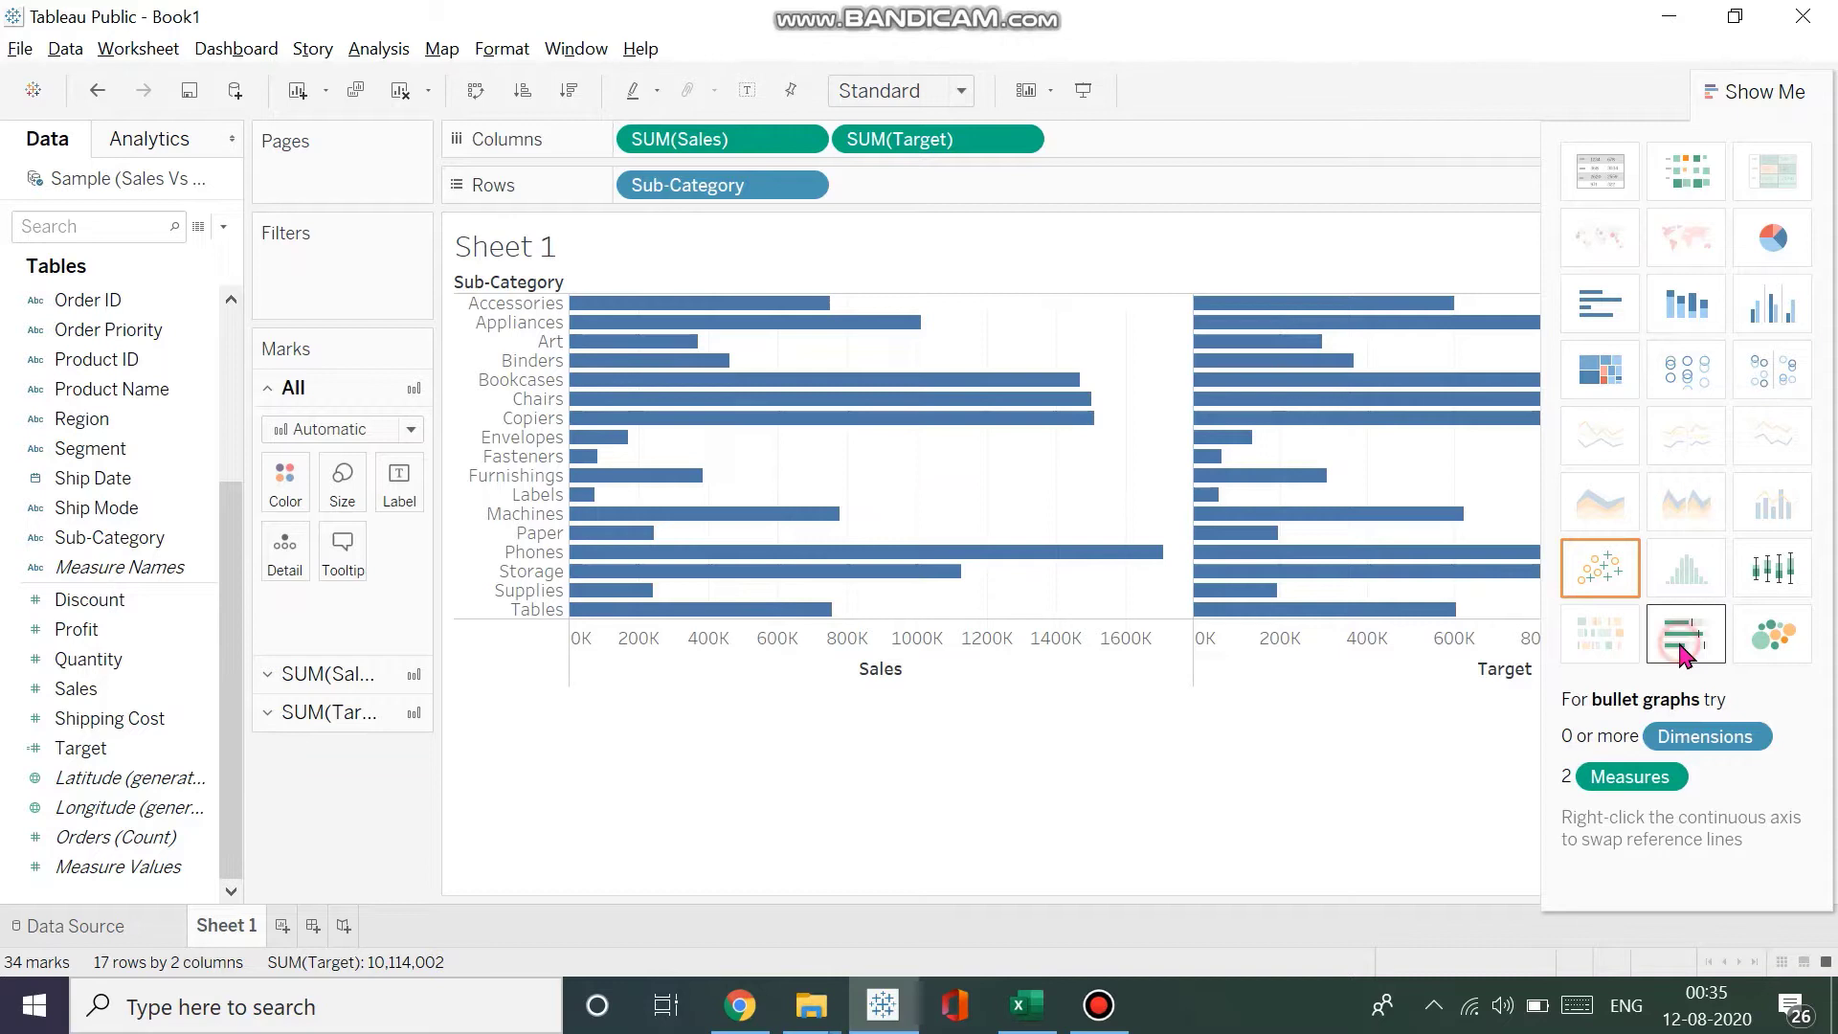
left_click(1766, 93)
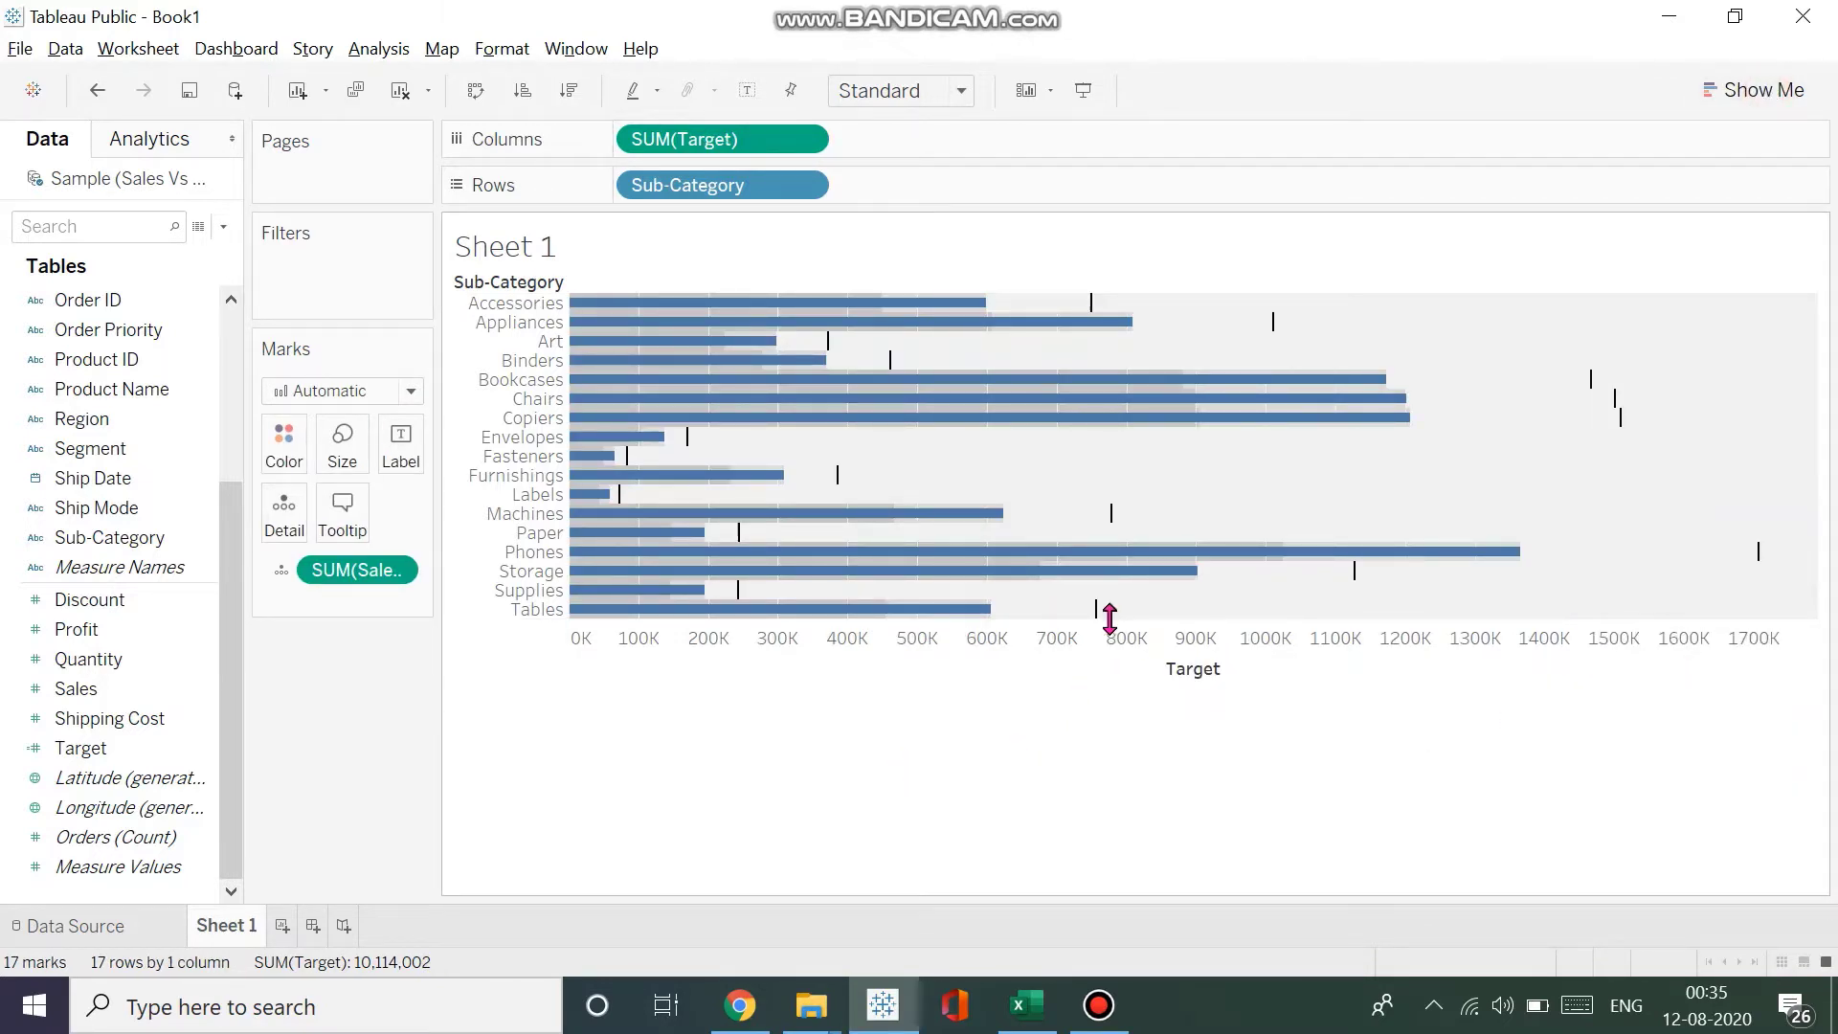
mouse_move(1099, 610)
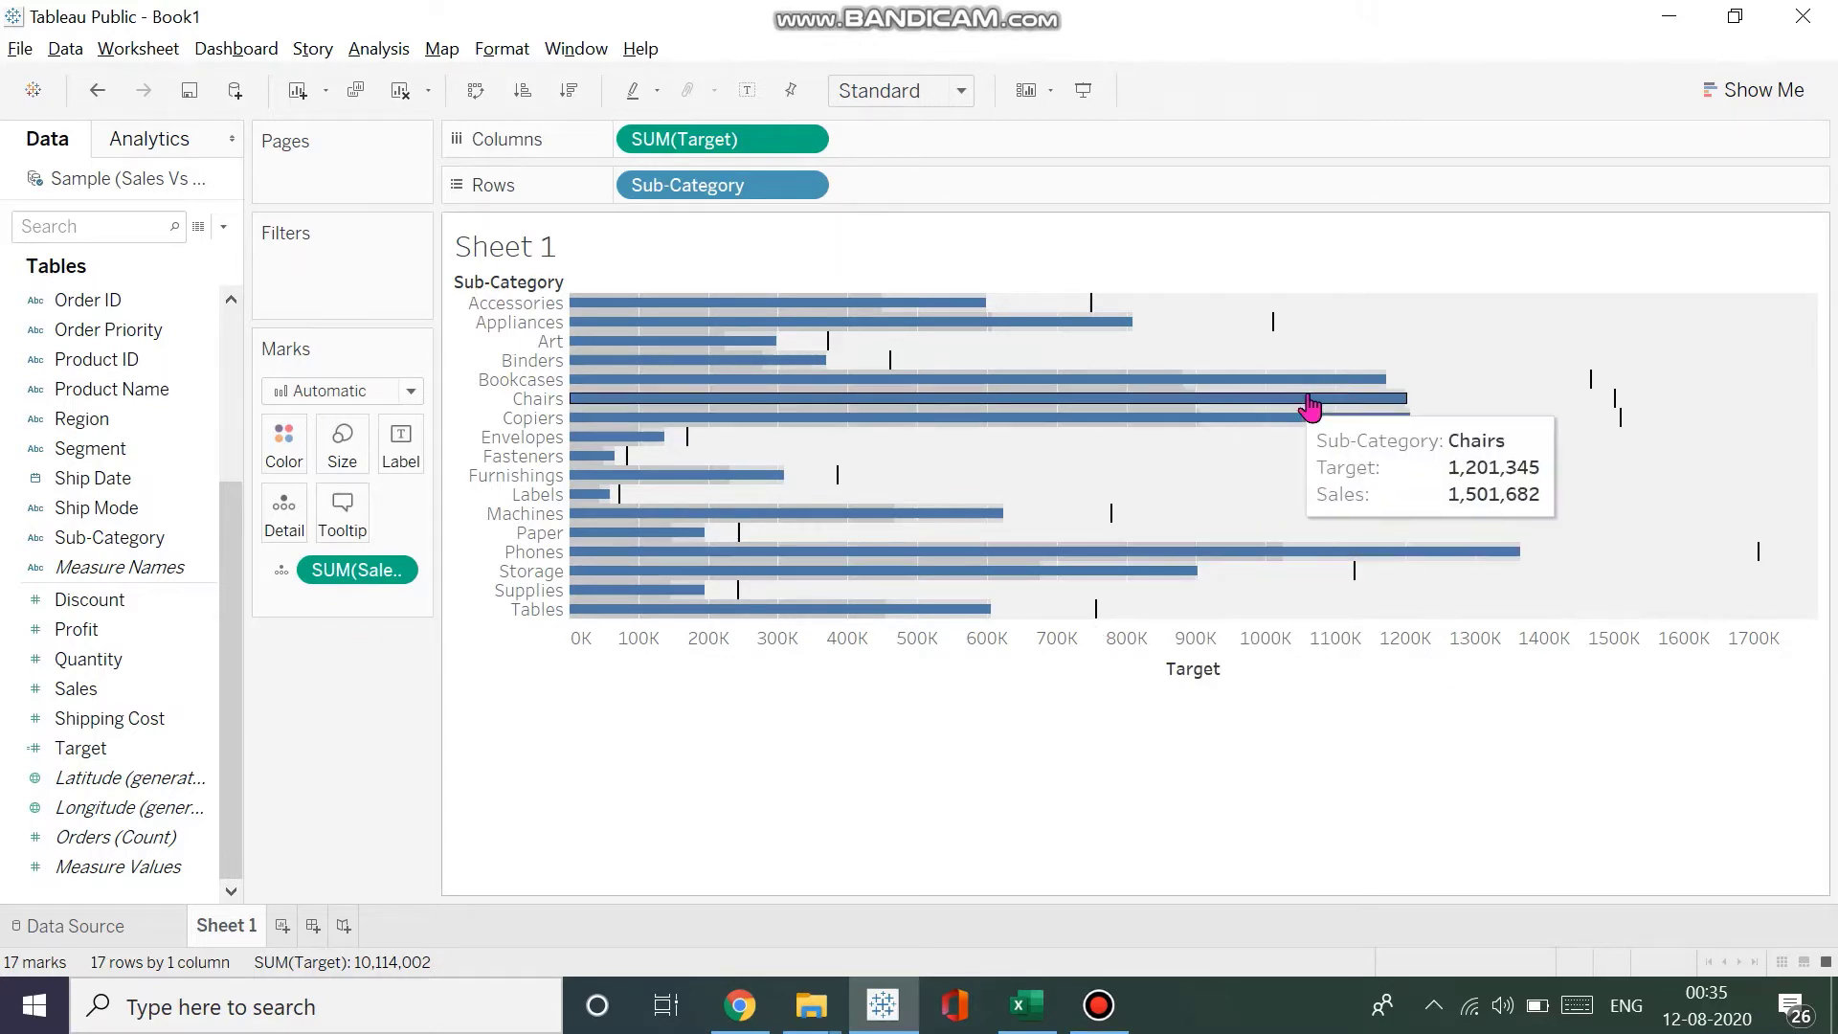
mouse_move(1396, 427)
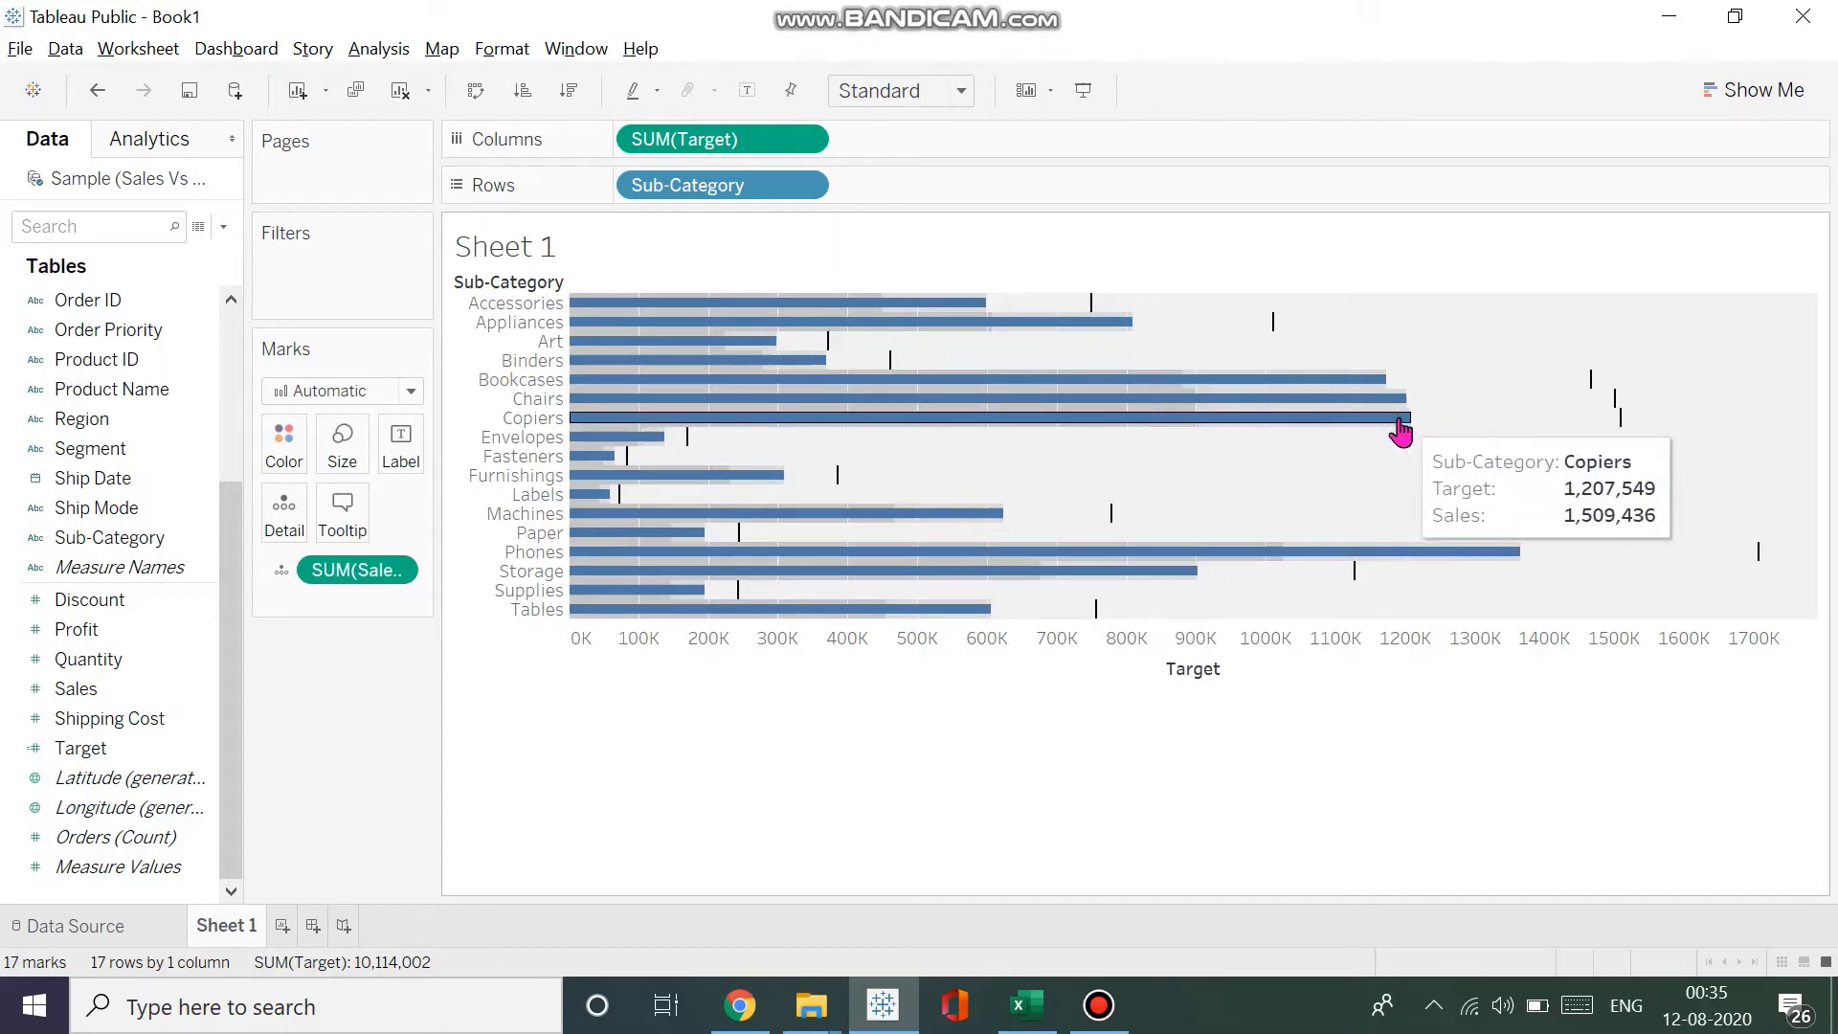
- Swap the reference line fields on the Target axis so Sales become the bars and Target the markers
right_click(1116, 645)
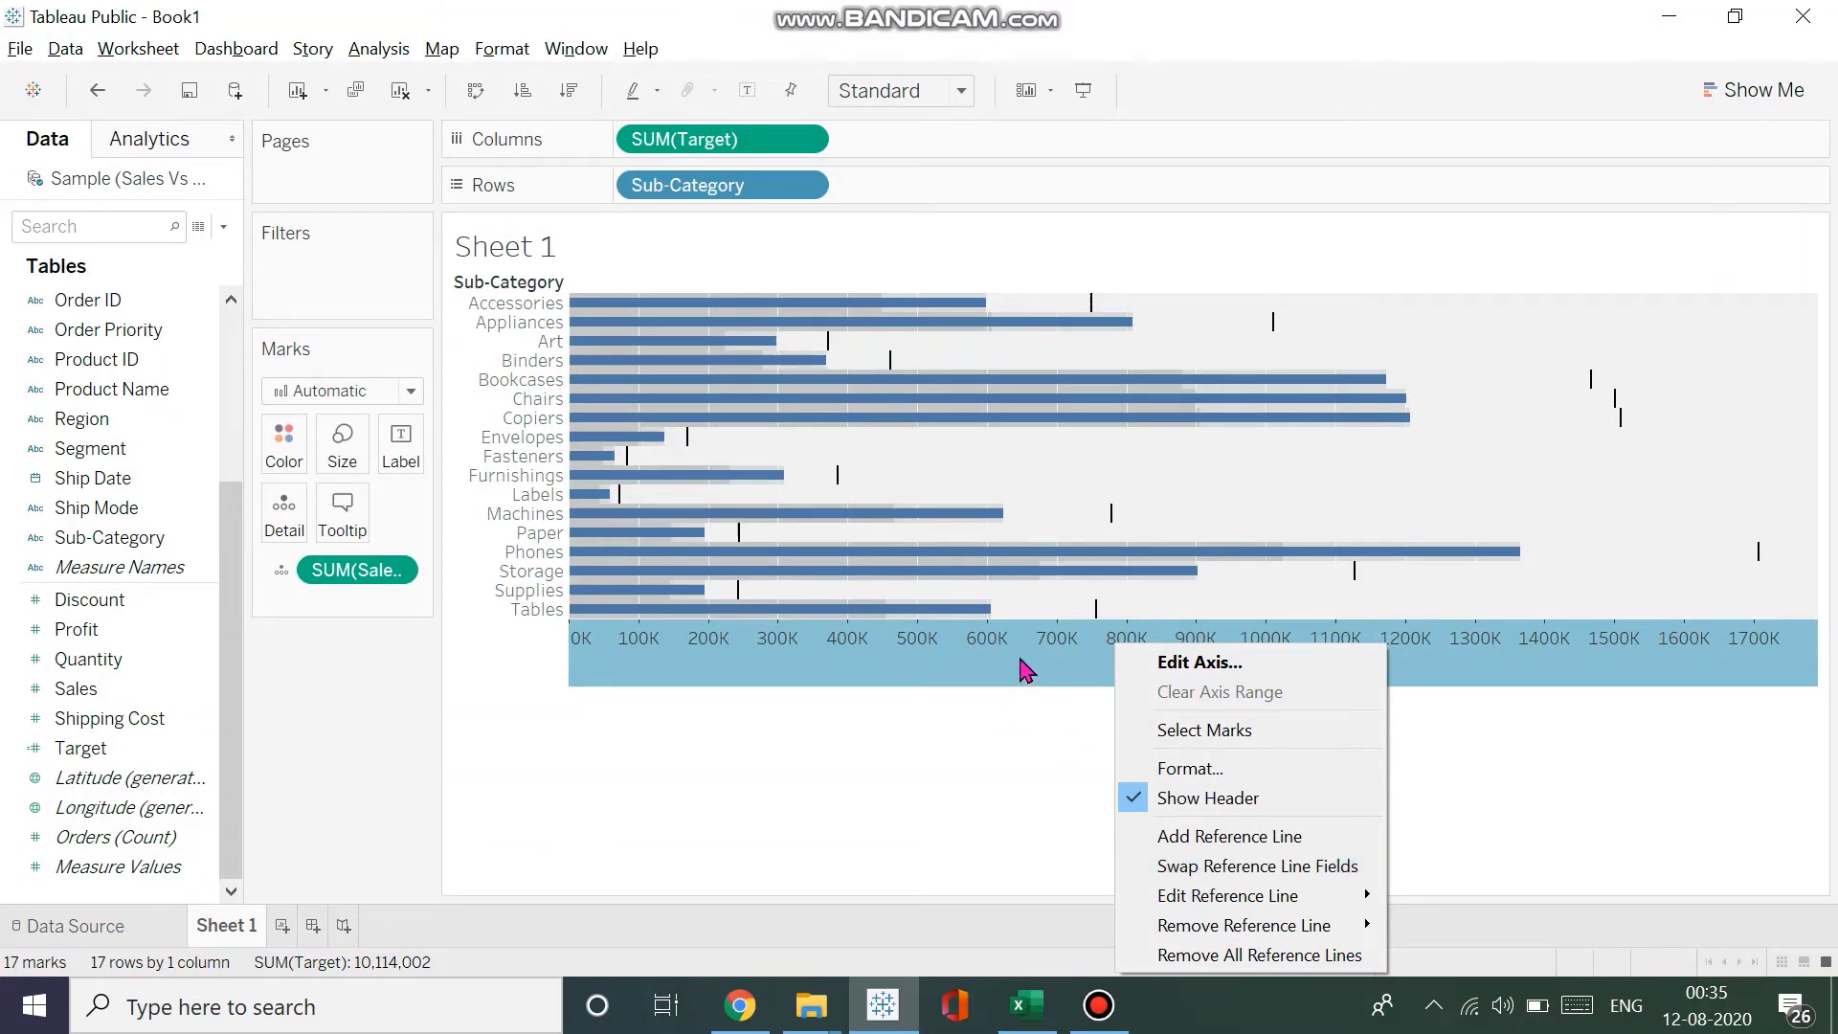
left_click(1235, 867)
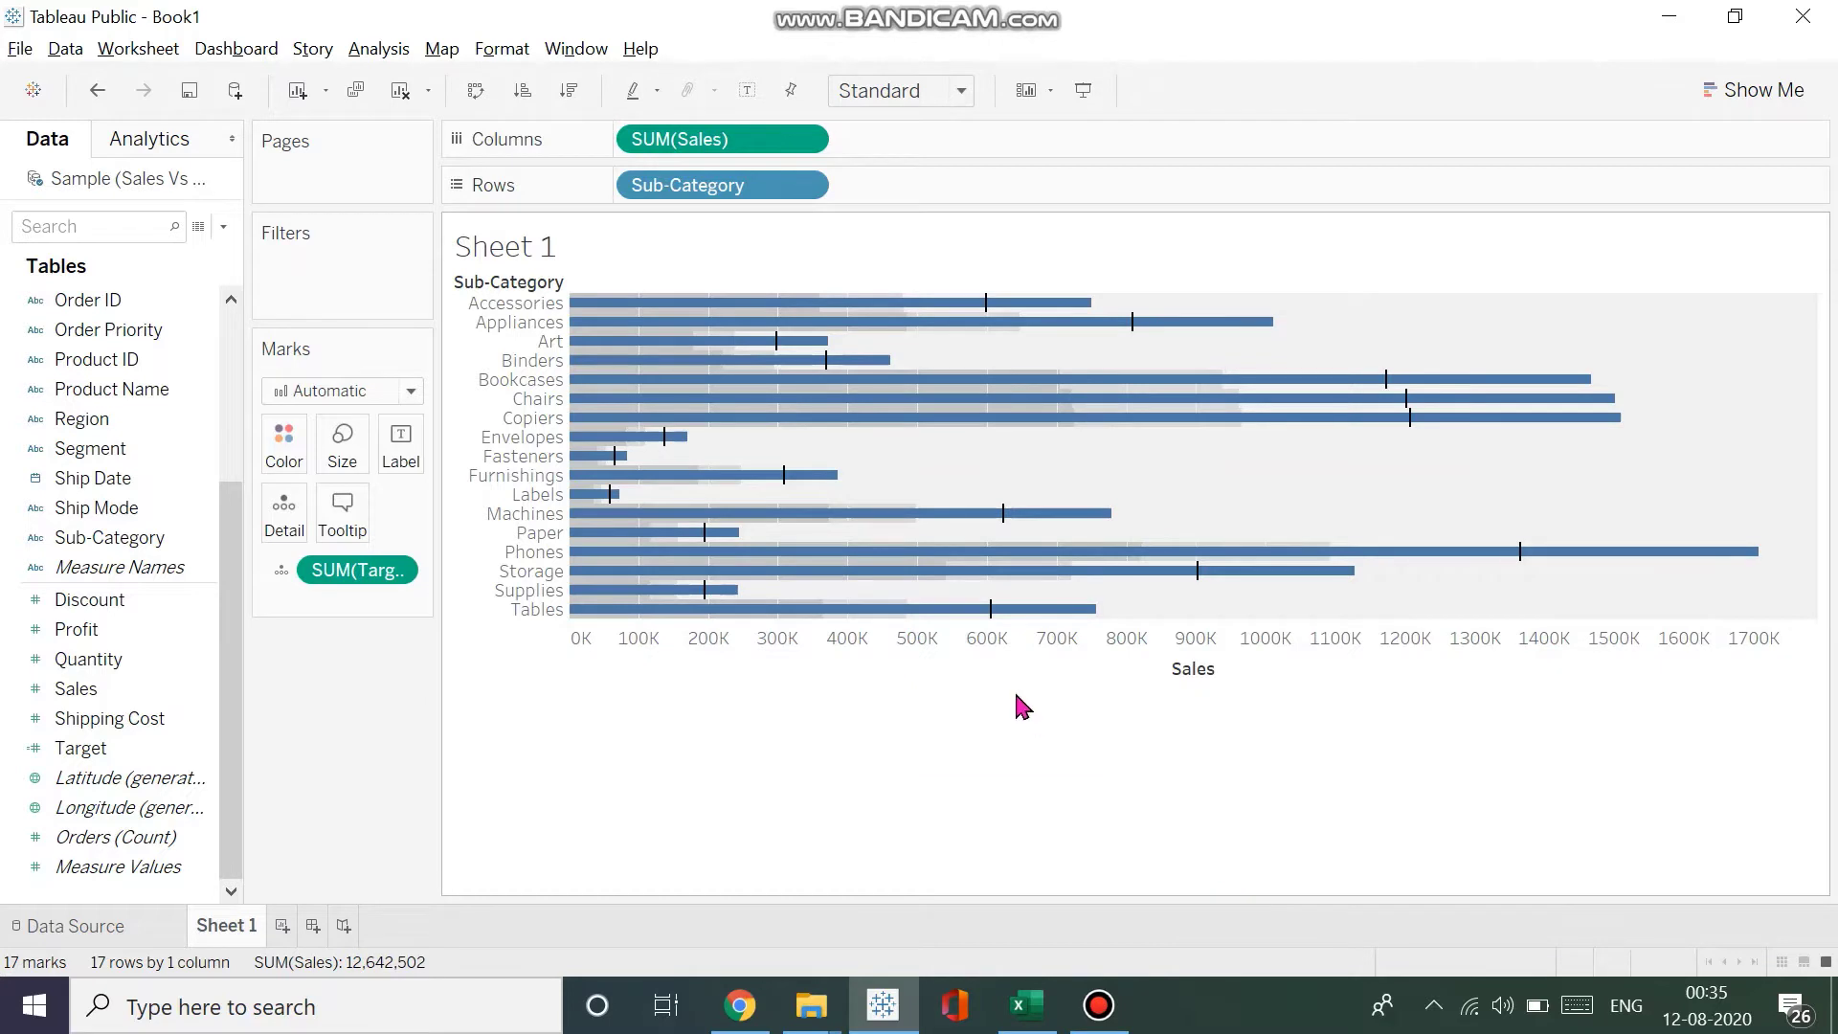
mouse_move(1205, 590)
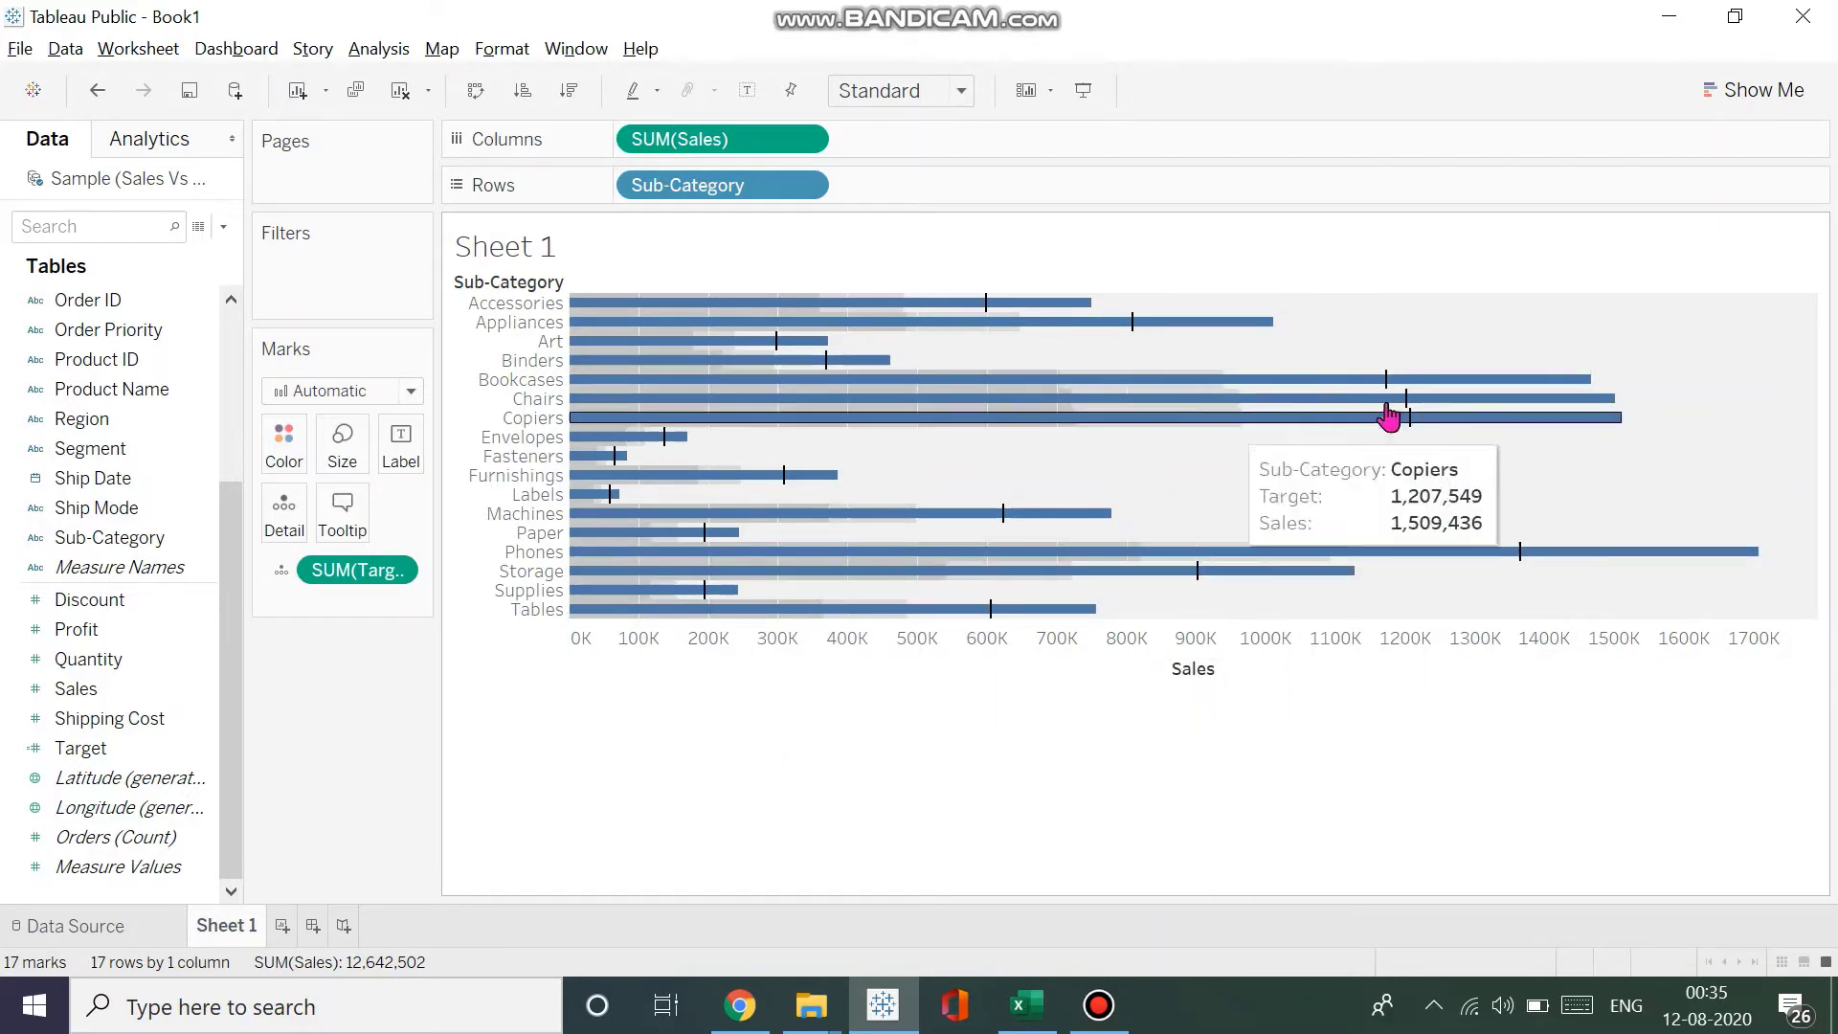
mouse_move(893, 634)
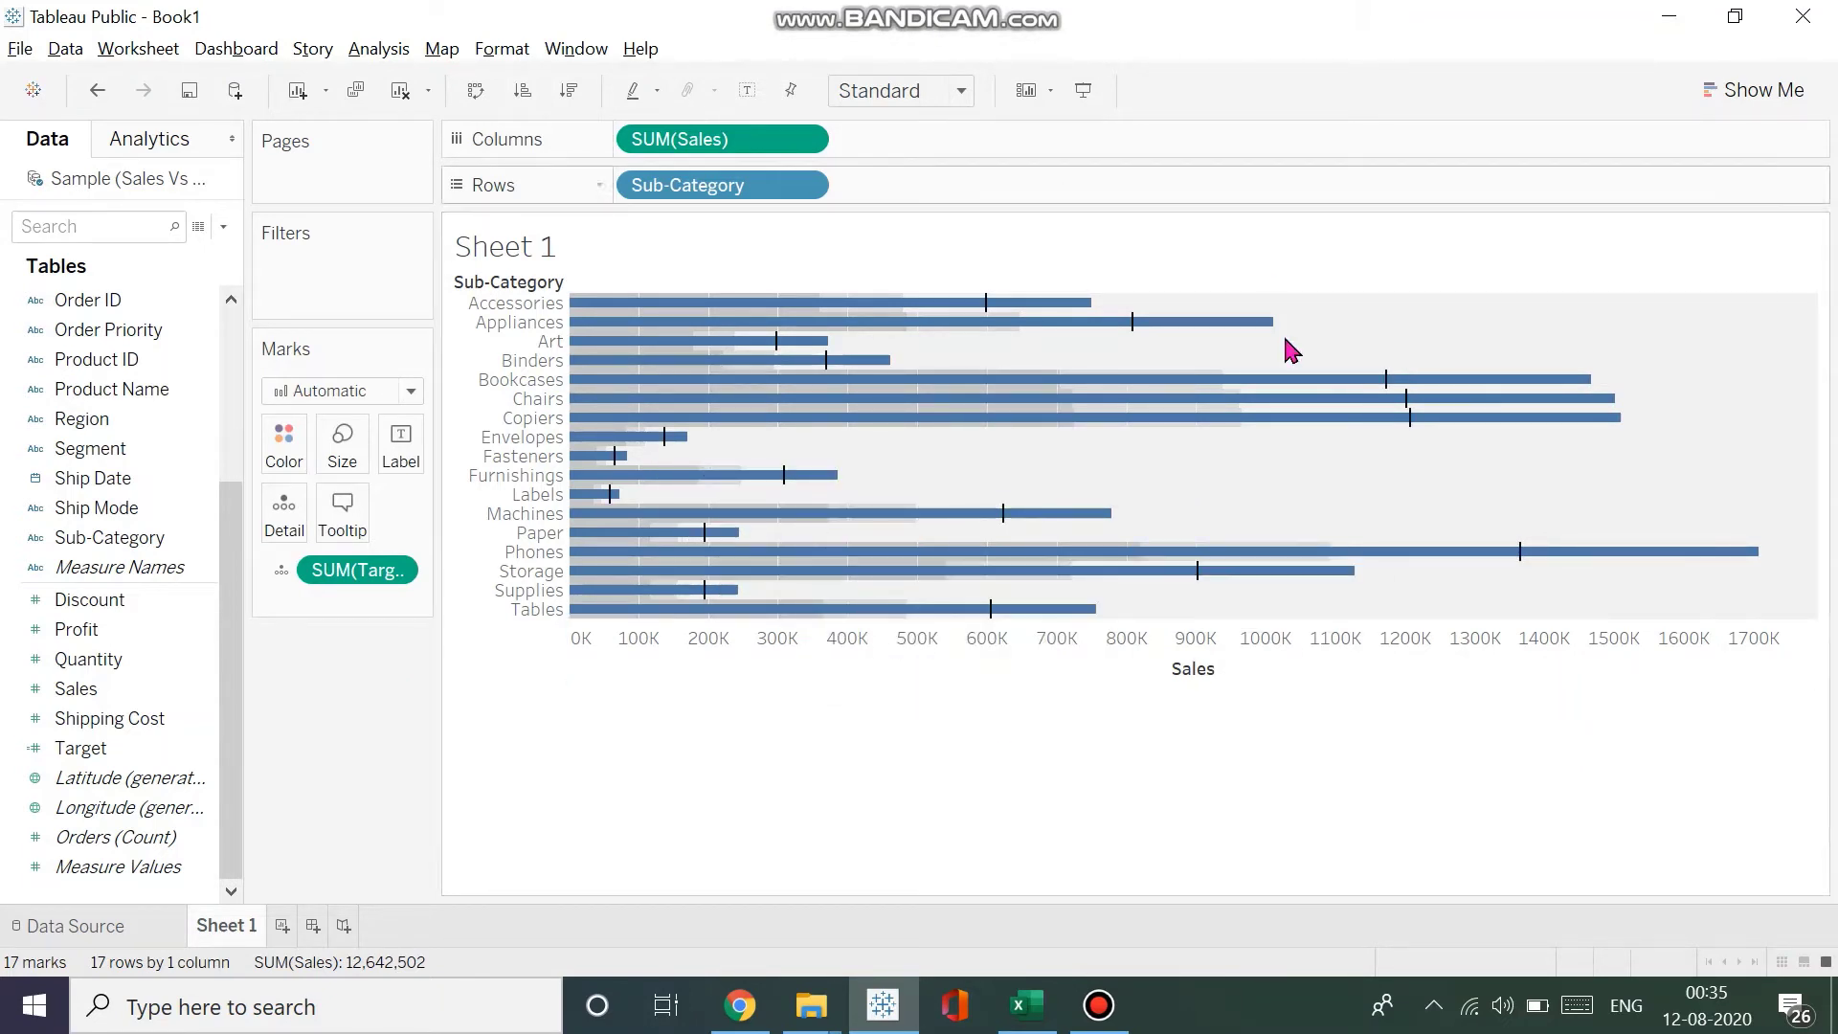
mouse_move(1047, 429)
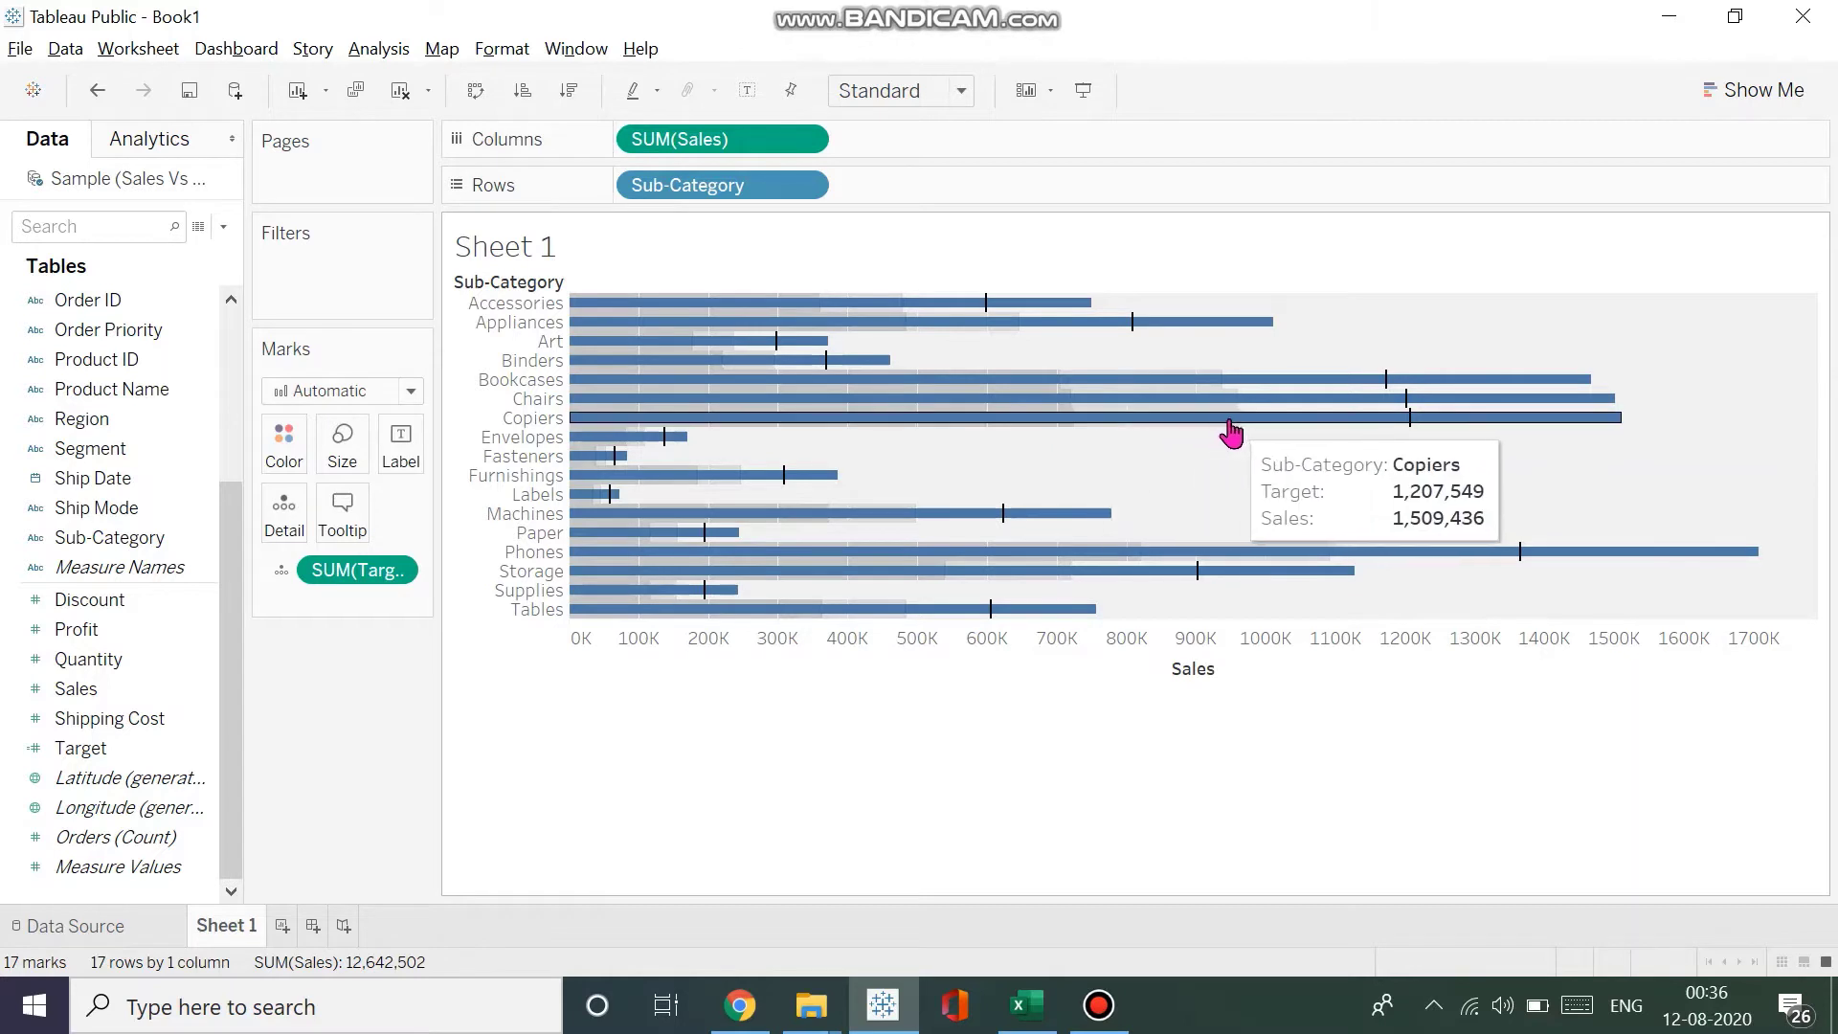
mouse_move(1242, 442)
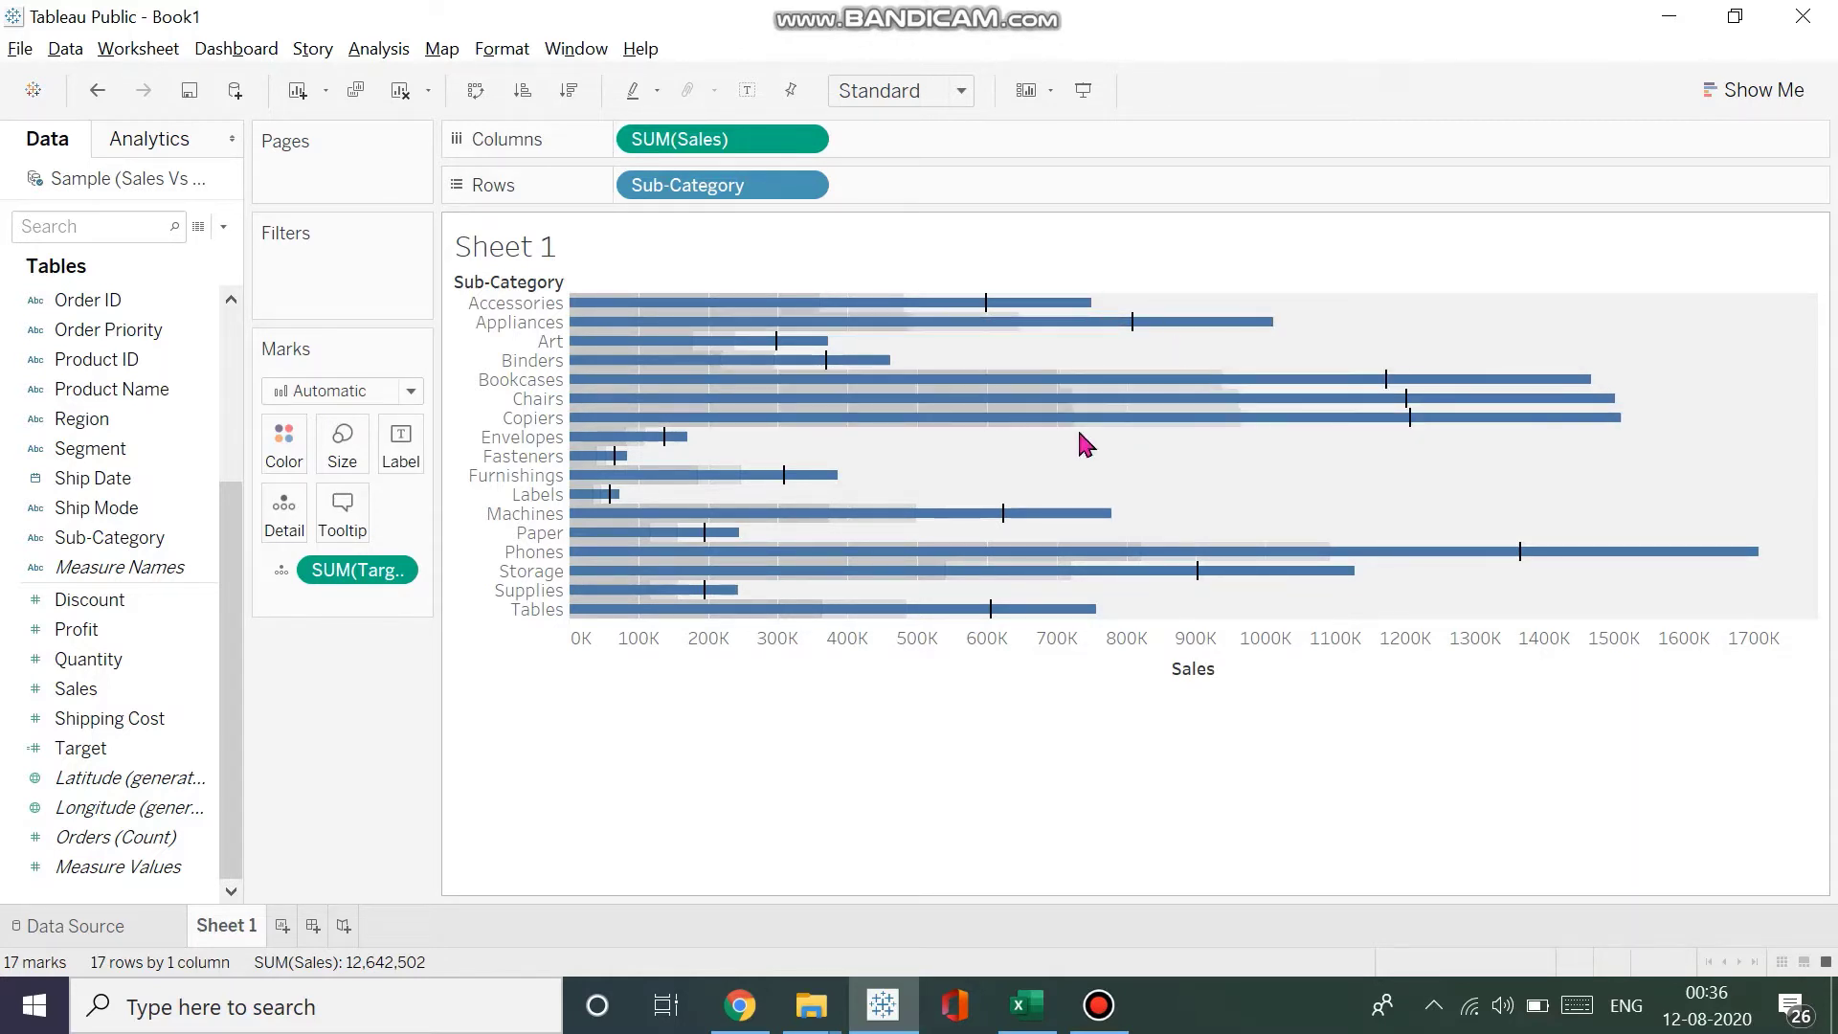
- Reduce the mark size so the Sales bars become slim lines through the Target markers
left_click(349, 443)
left_click_drag(414, 508, 373, 515)
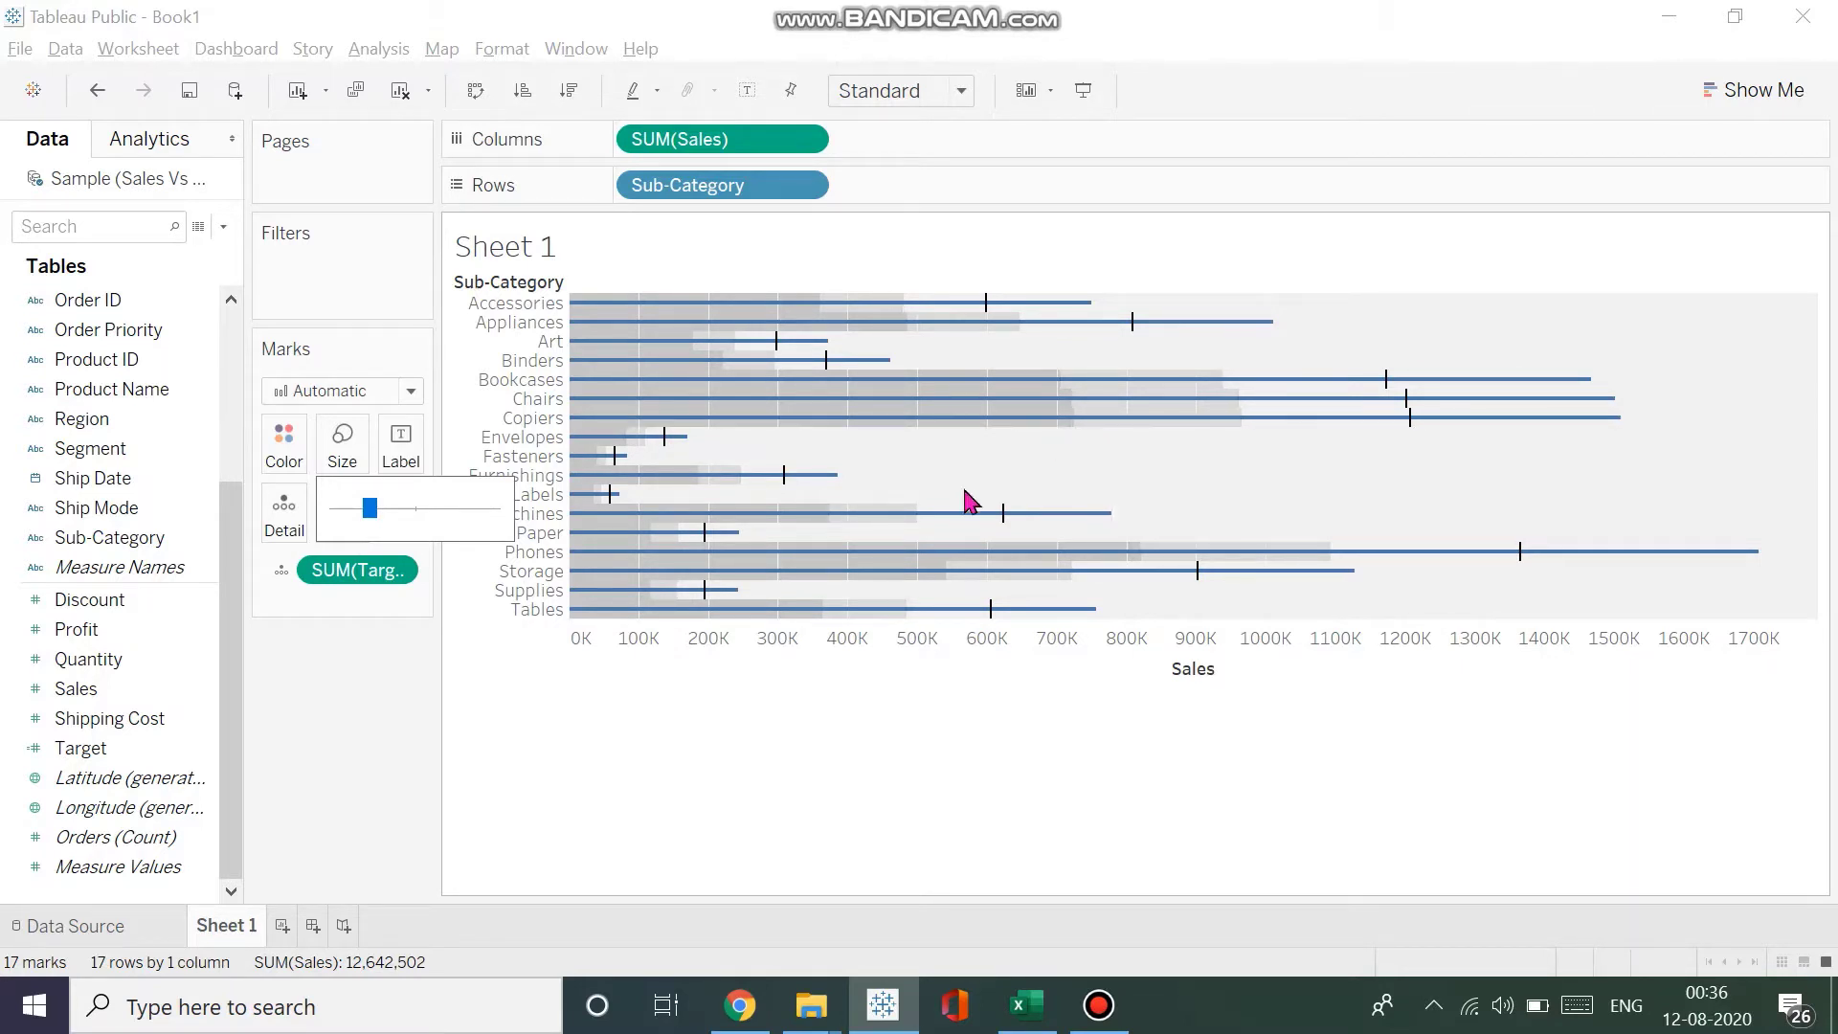
left_click(1769, 90)
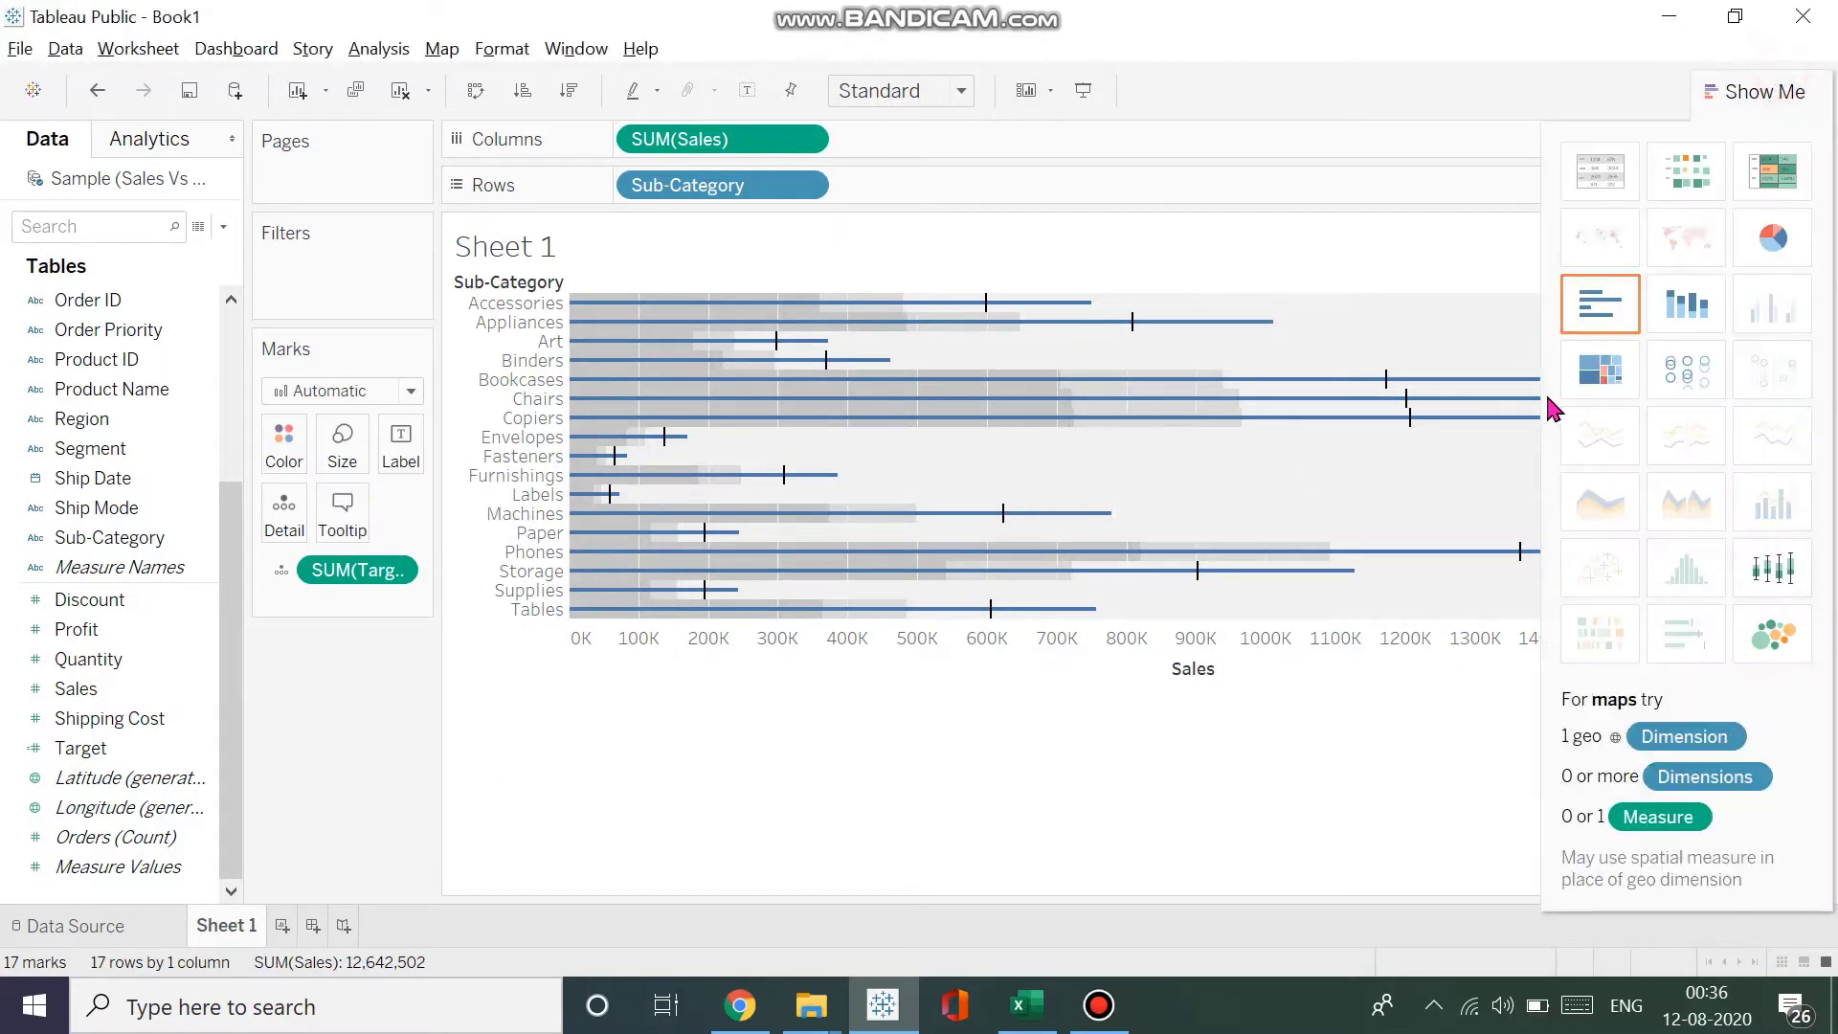
left_click(1759, 96)
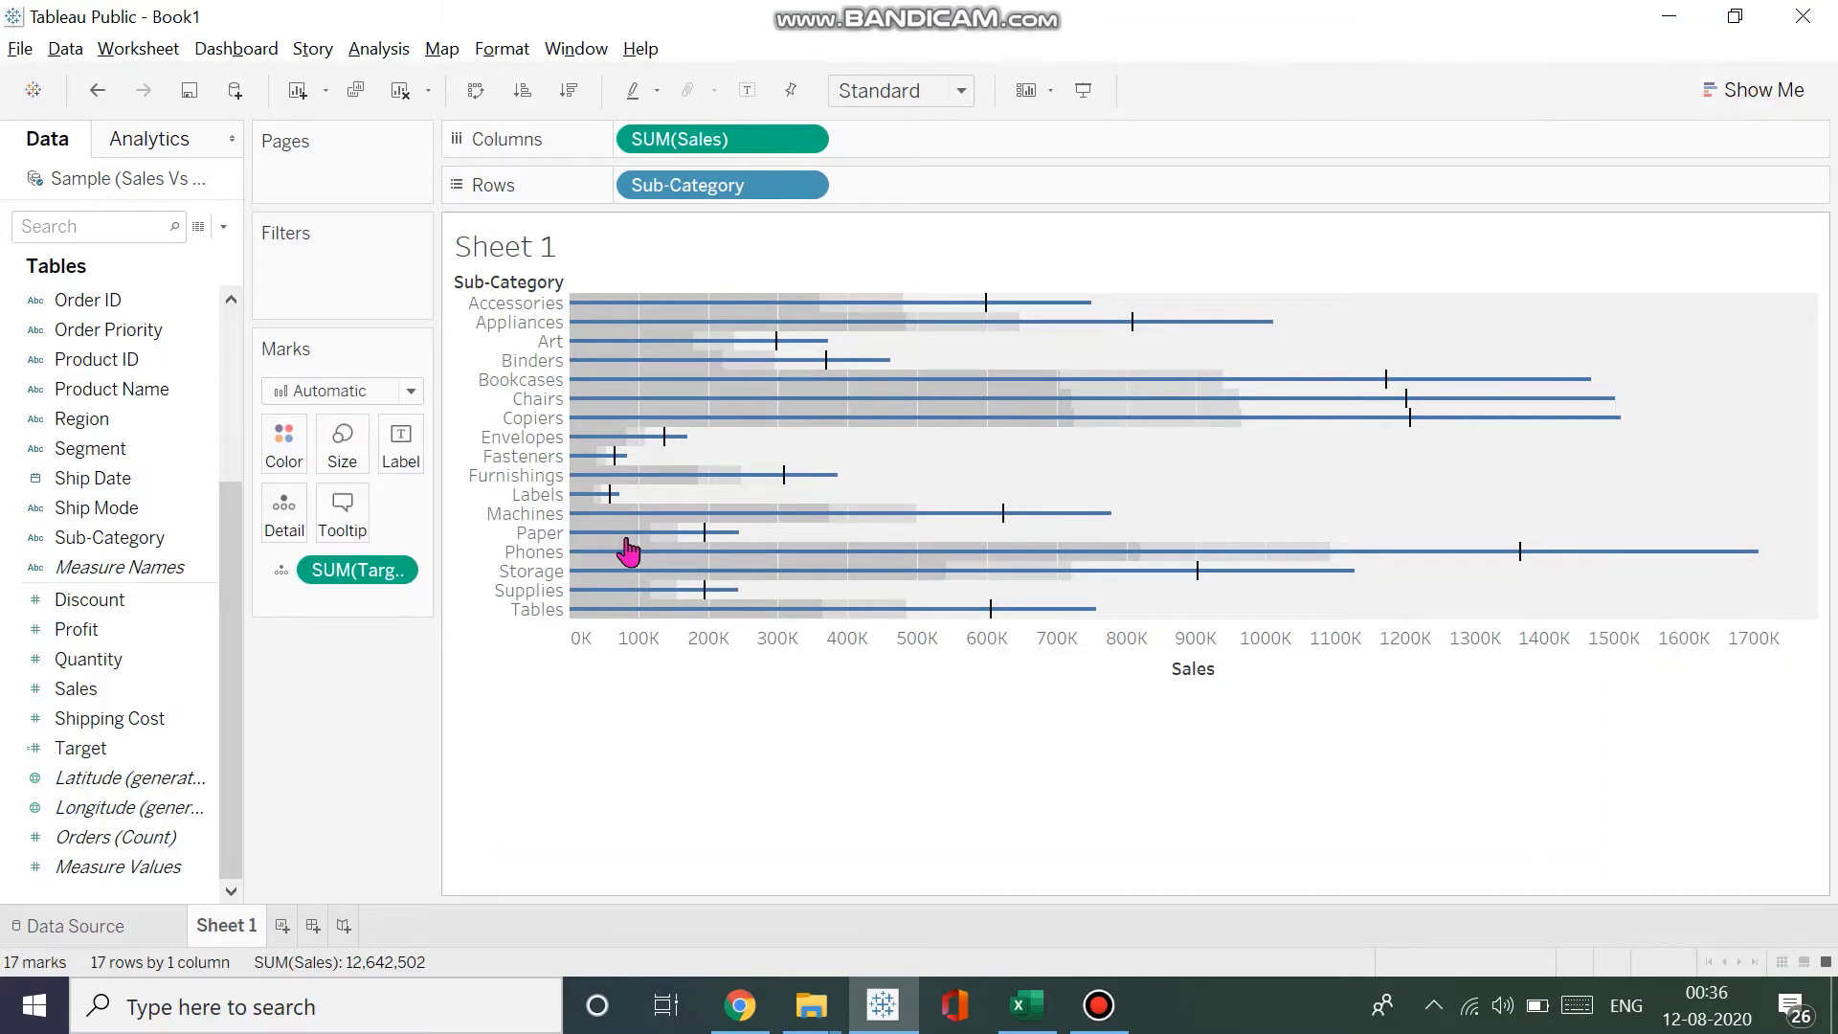
- Create Sheet 2 and place Region on Rows, listing the 13 regions from Africa to West
left_click(282, 926)
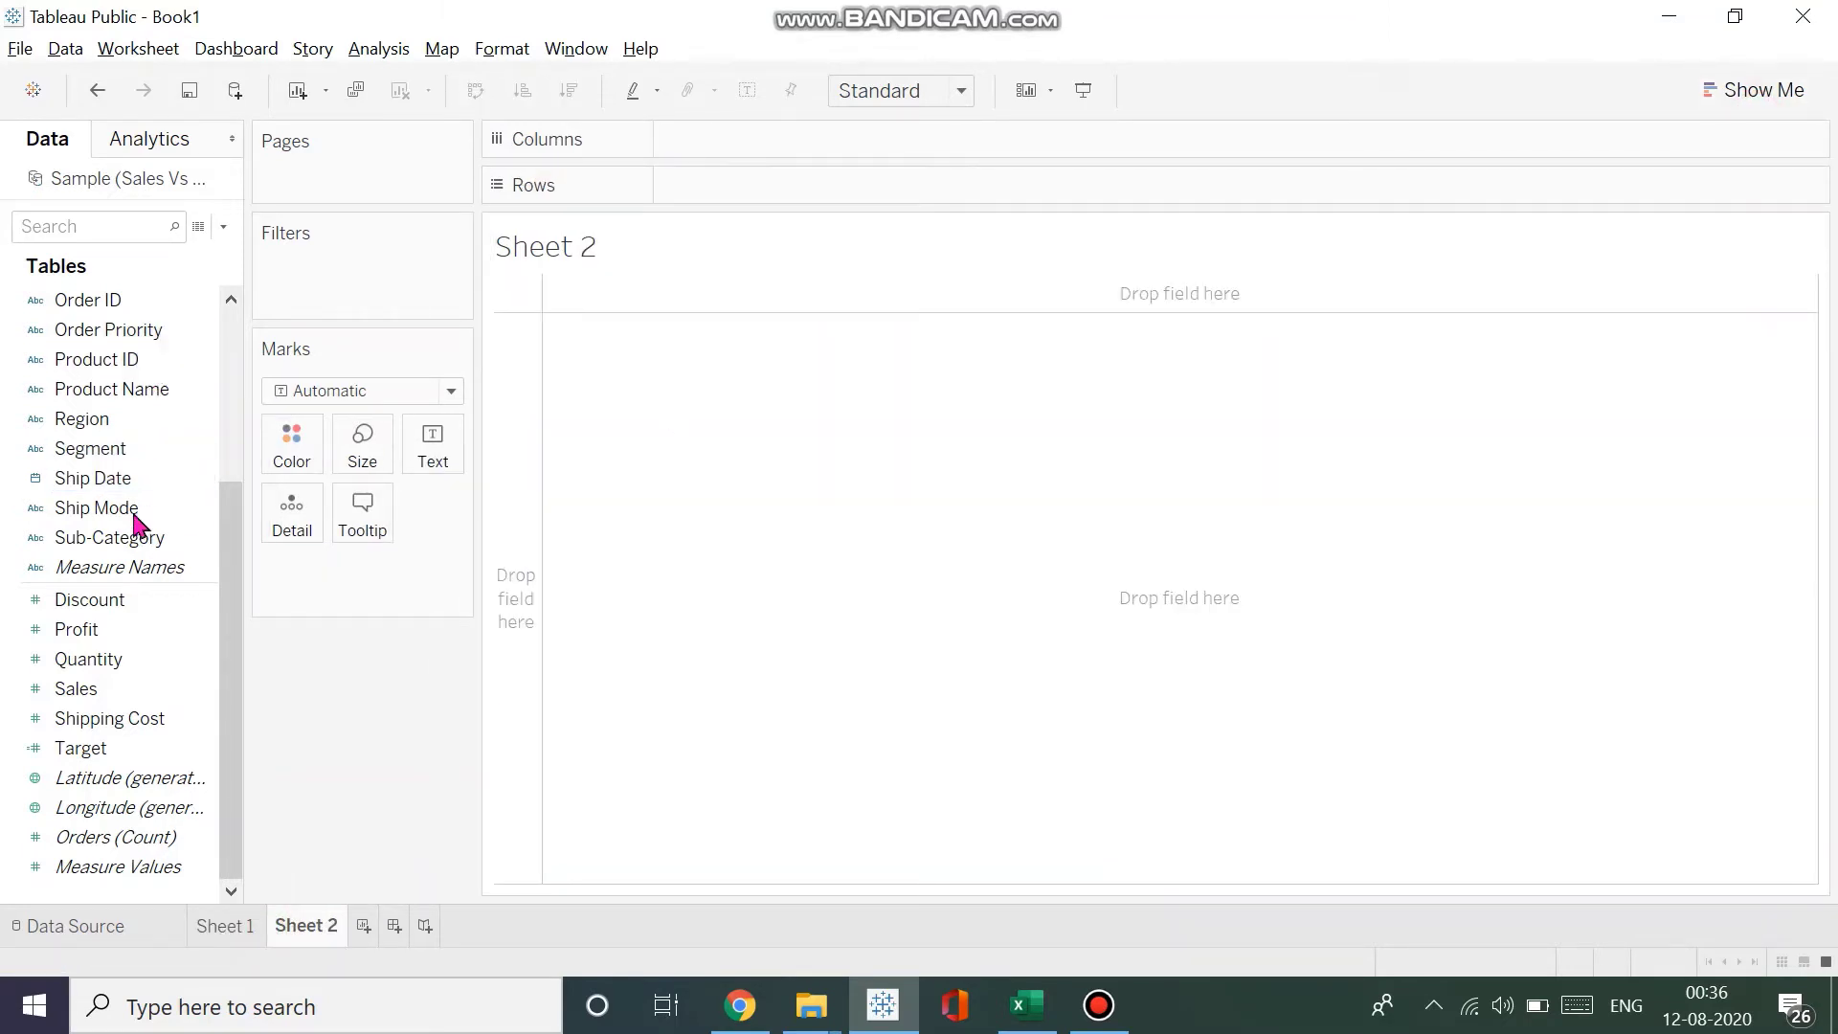
left_click_drag(130, 515, 818, 194)
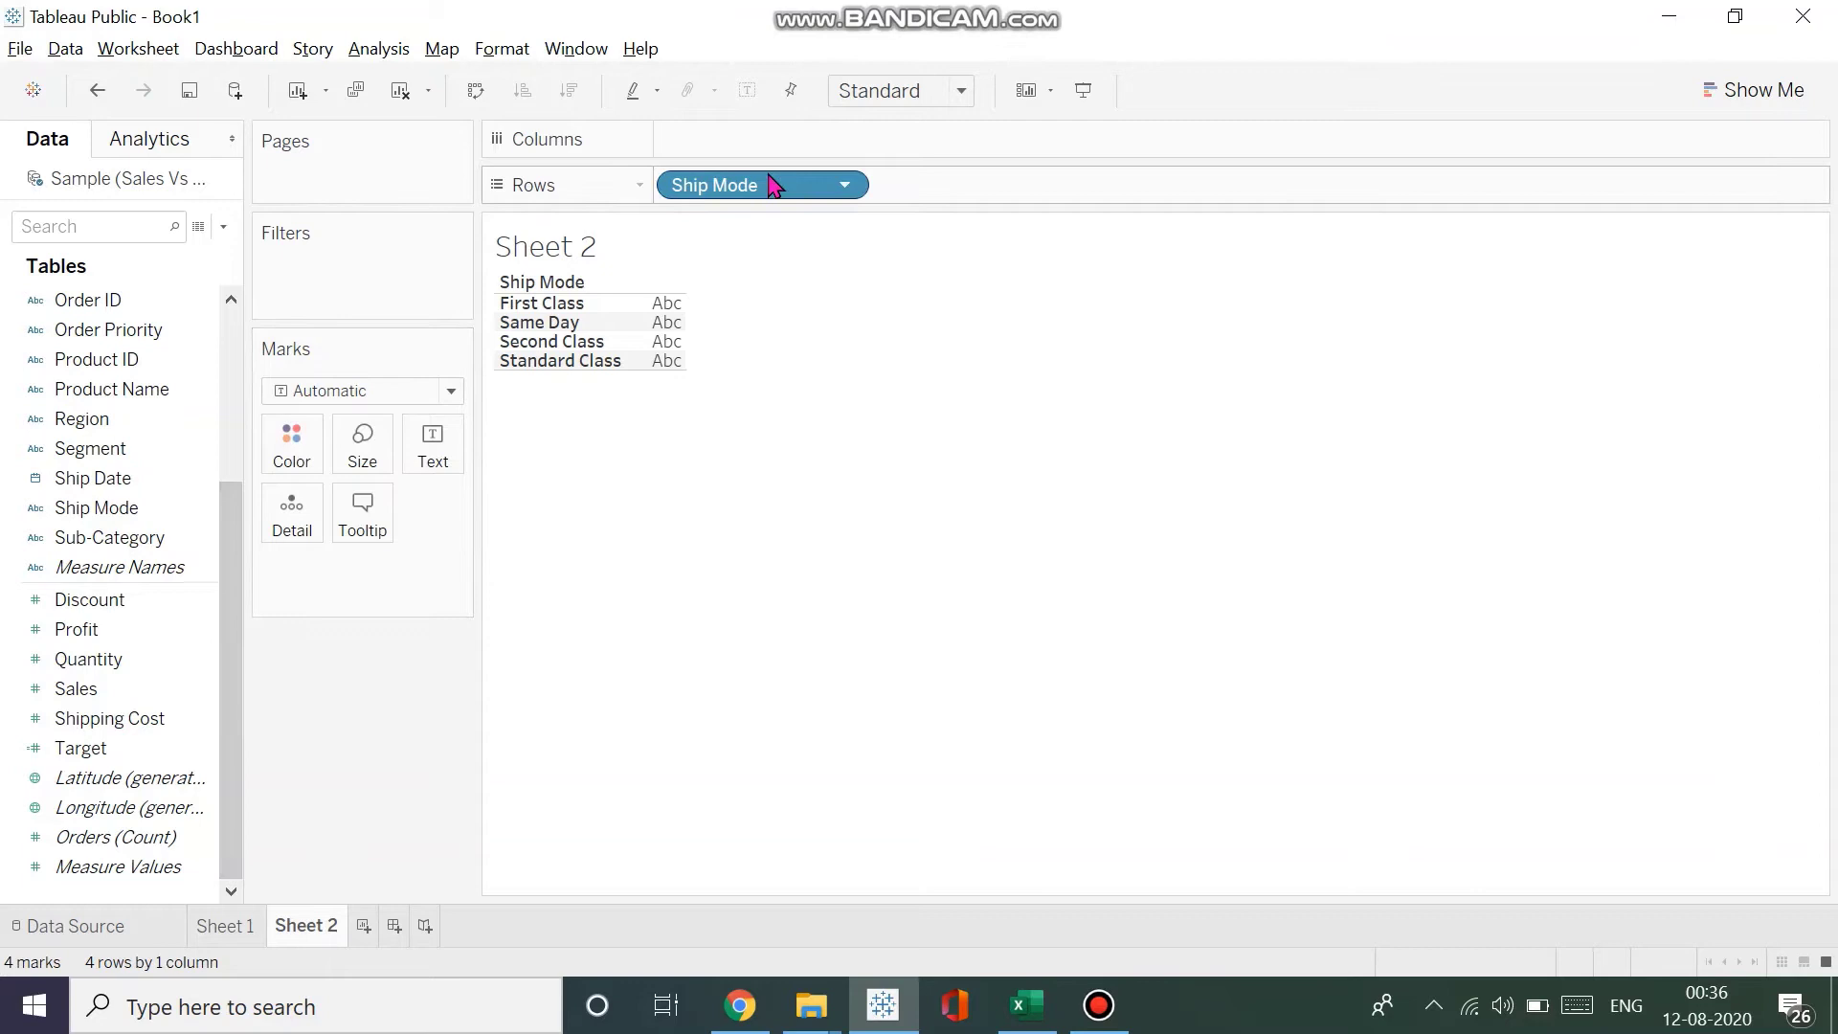
scroll(144, 536, "up", 3)
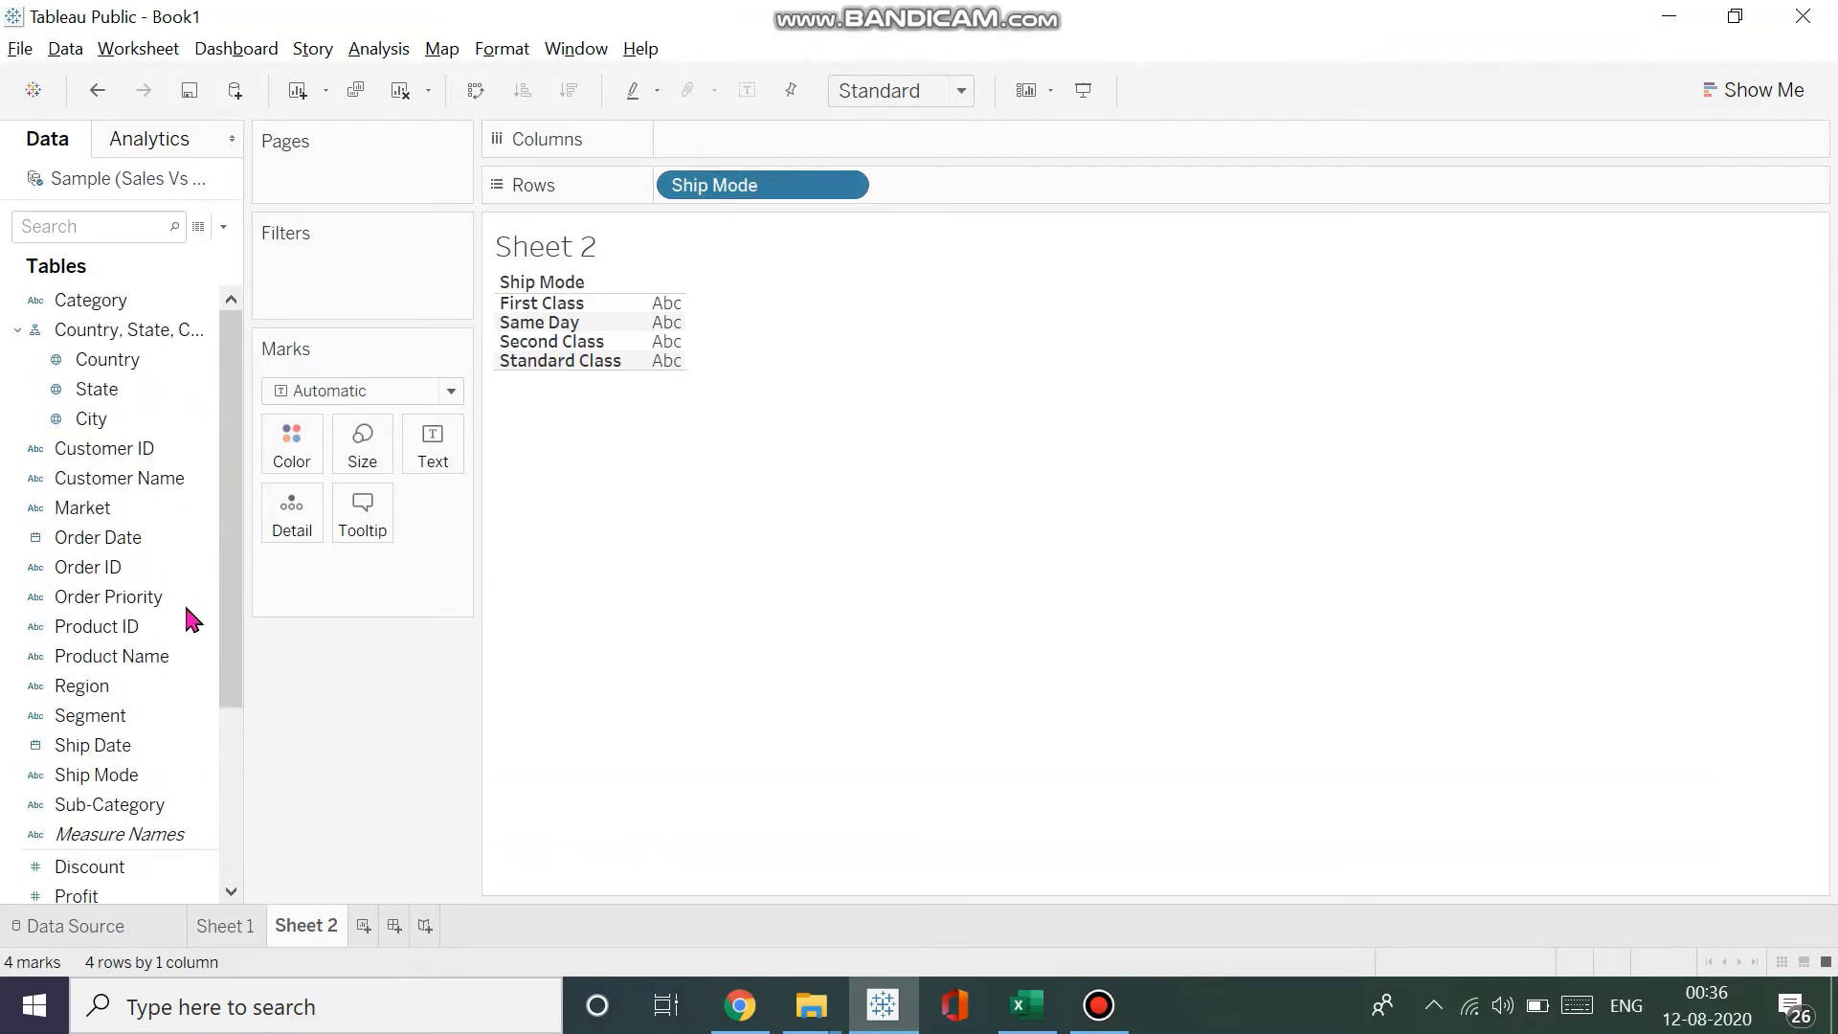
left_click_drag(756, 185, 156, 766)
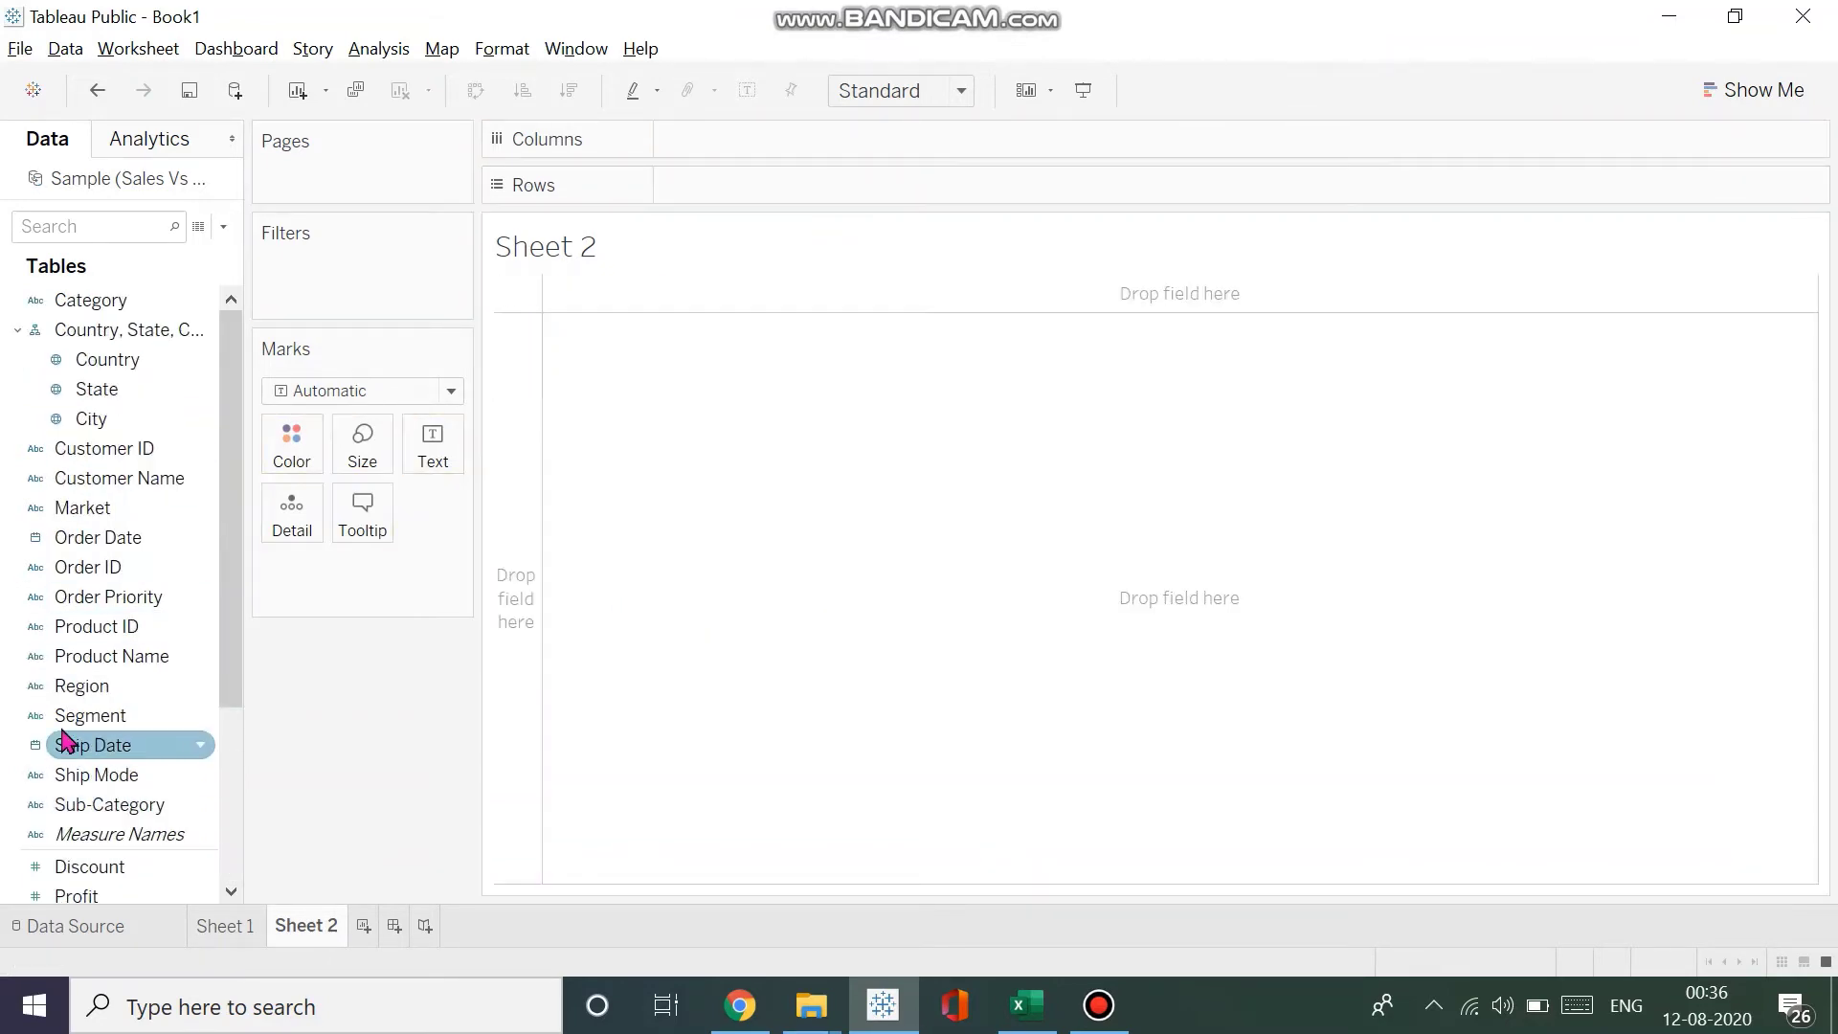
left_click_drag(86, 687, 754, 197)
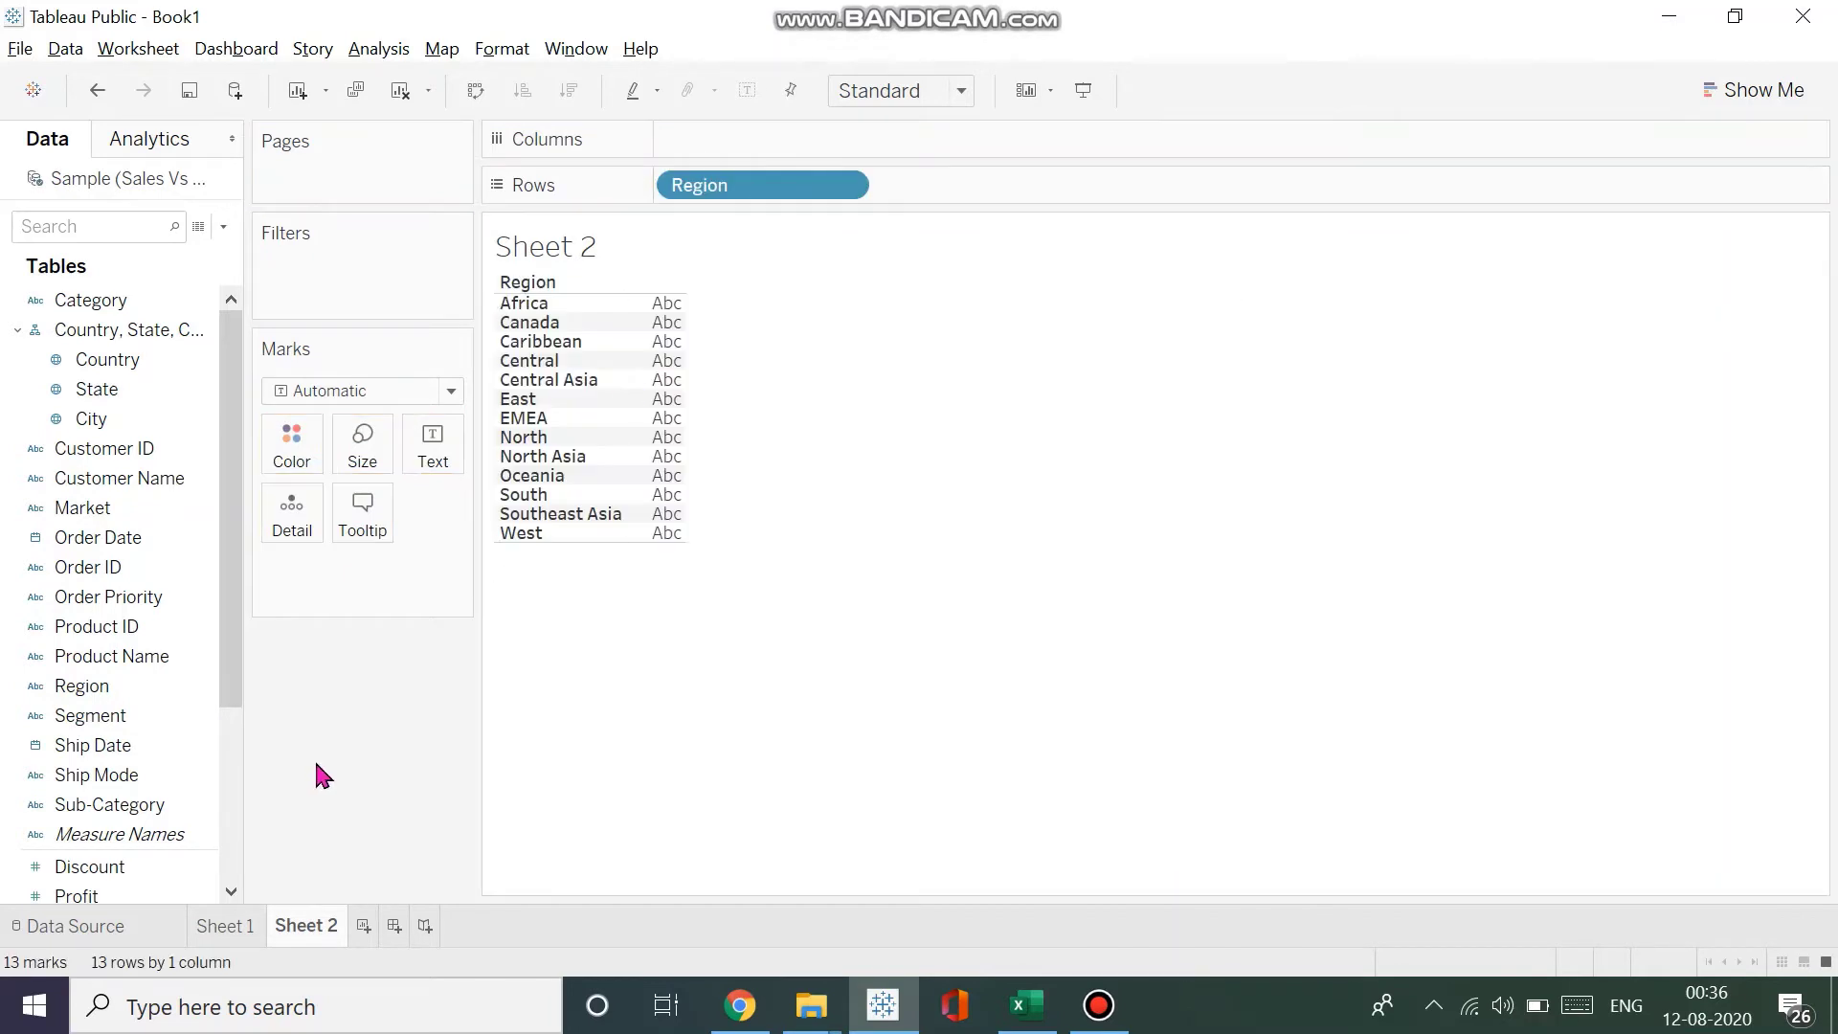
scroll(156, 794, "down", 3)
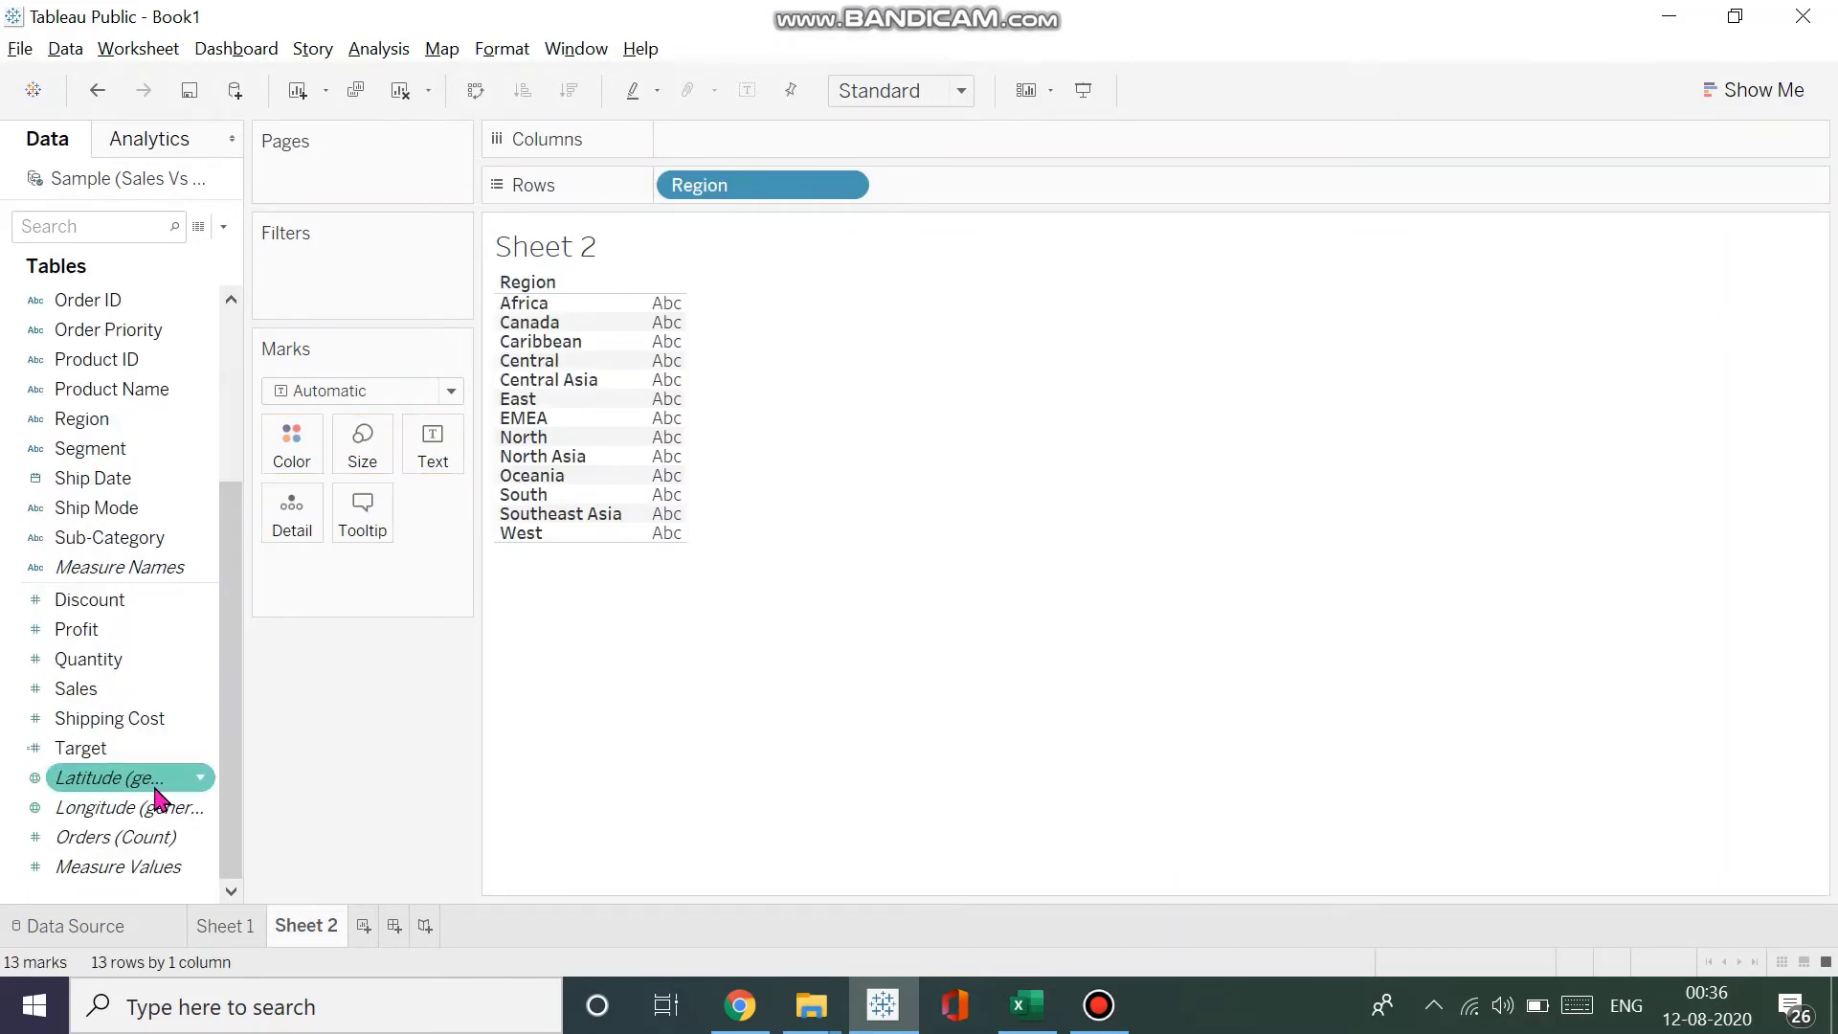
- Plot SUM(Sales) as horizontal bars per region and add SUM(Target) to Detail on the Marks card
left_click(130, 747)
left_click(118, 697, "ctrl")
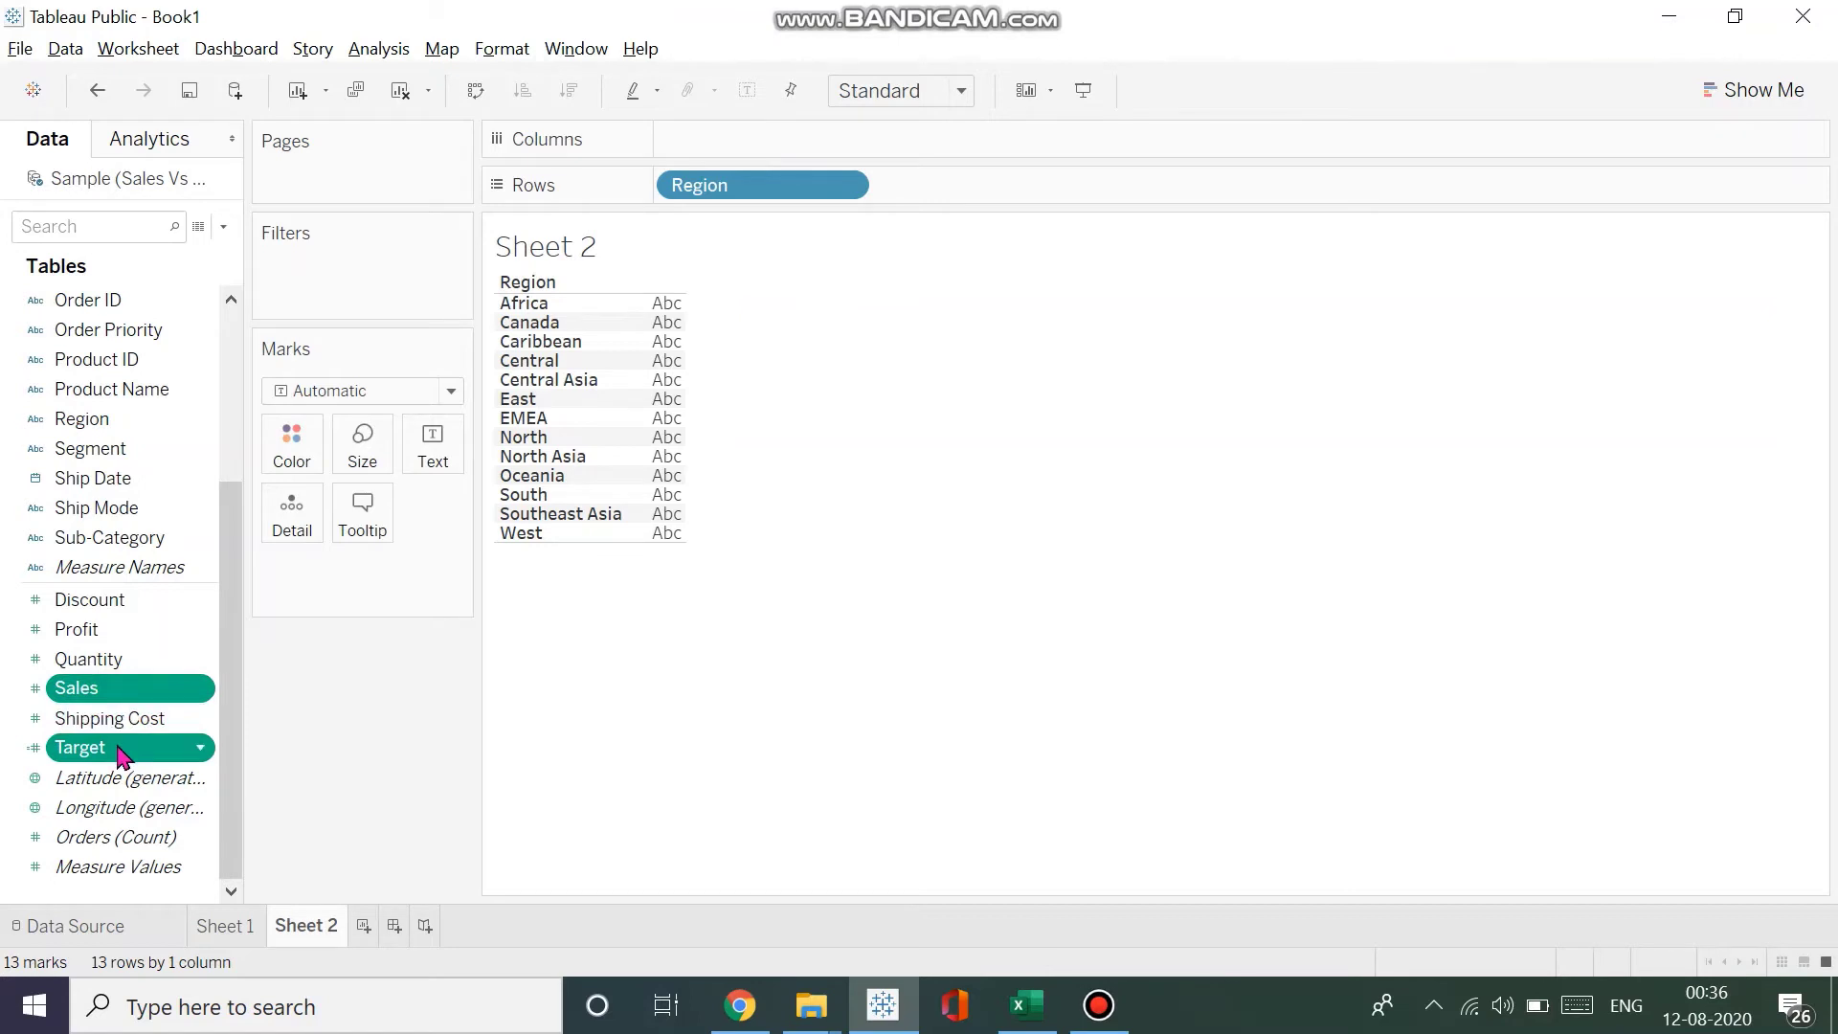
left_click(182, 689)
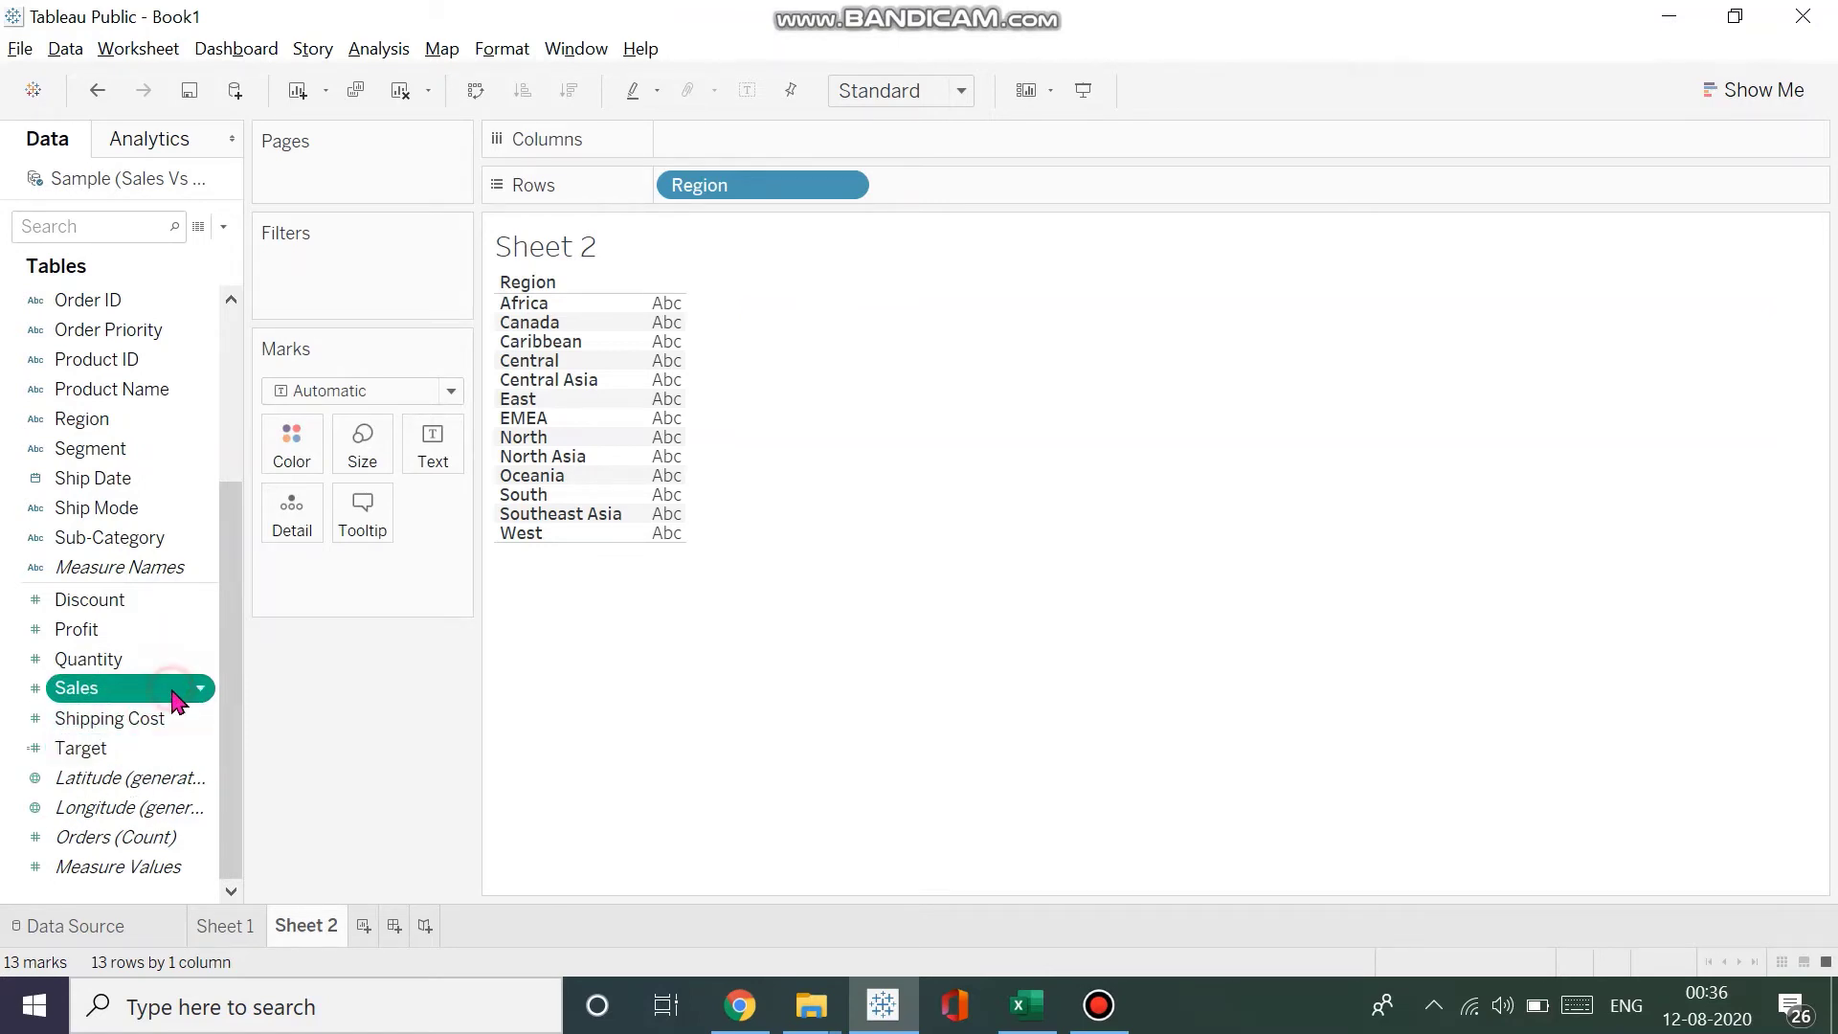
left_click_drag(122, 689, 846, 153)
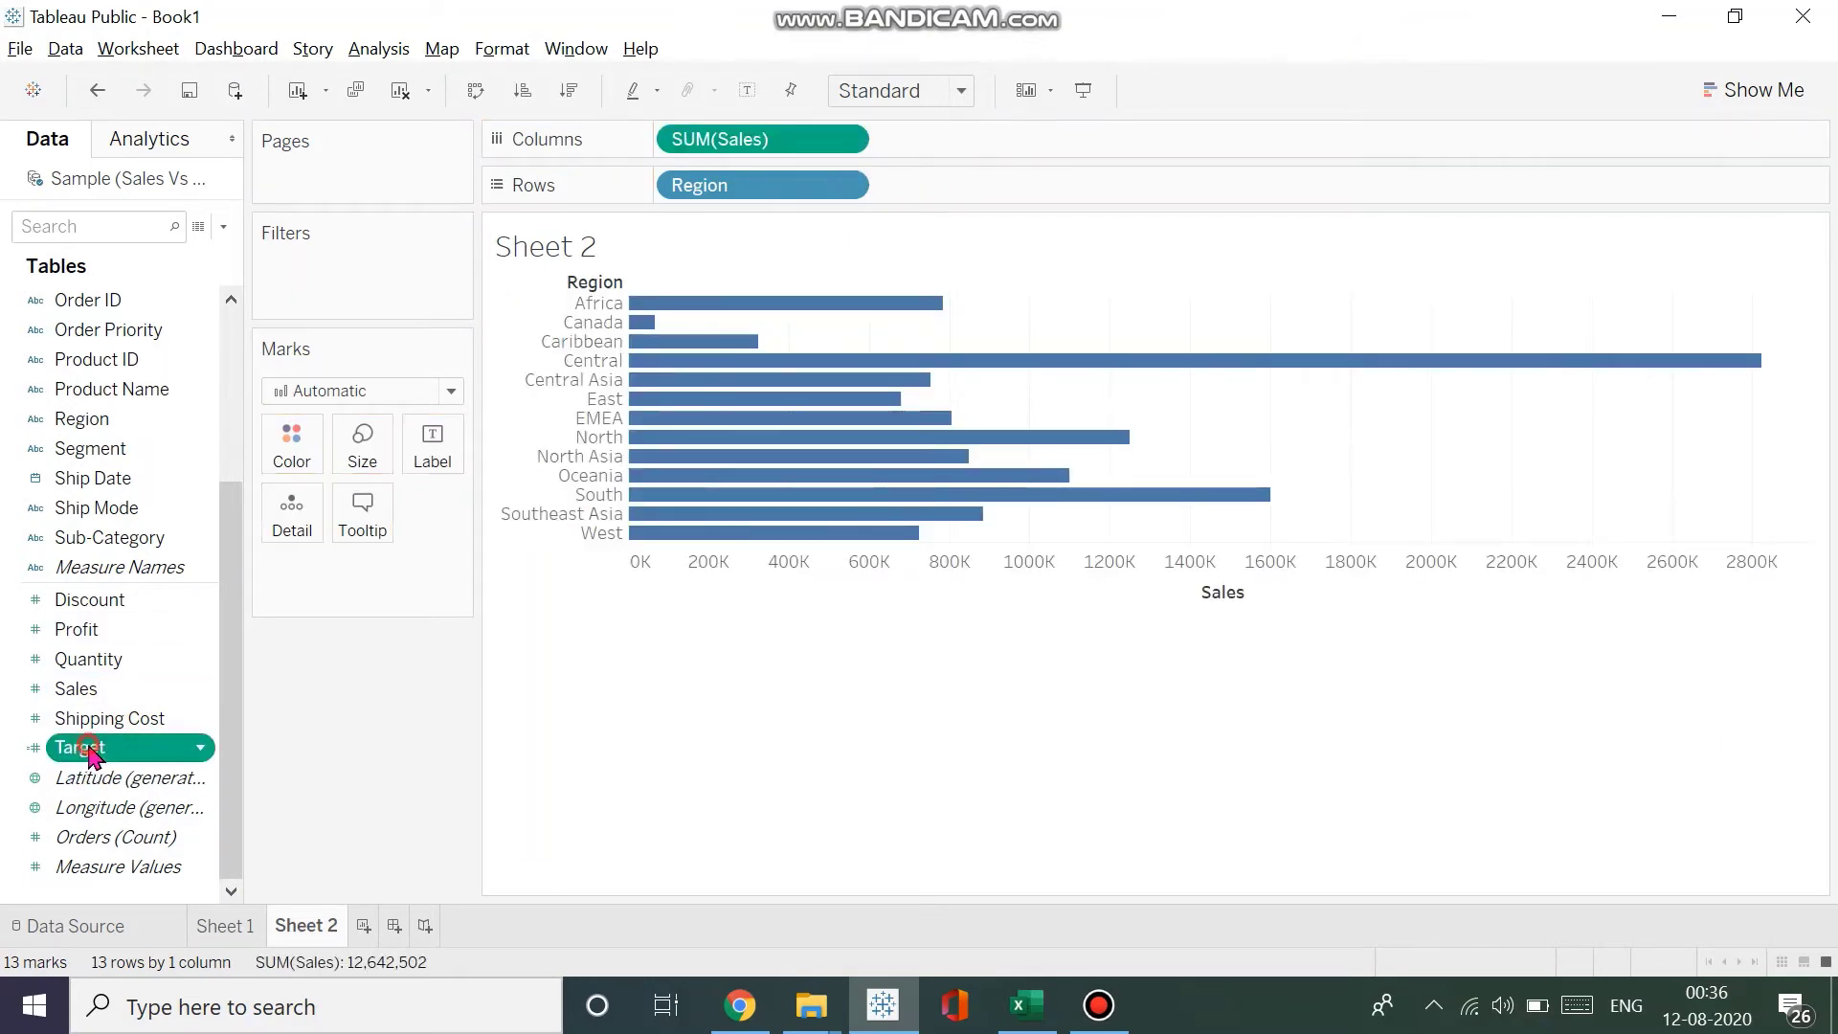
left_click_drag(82, 748, 373, 589)
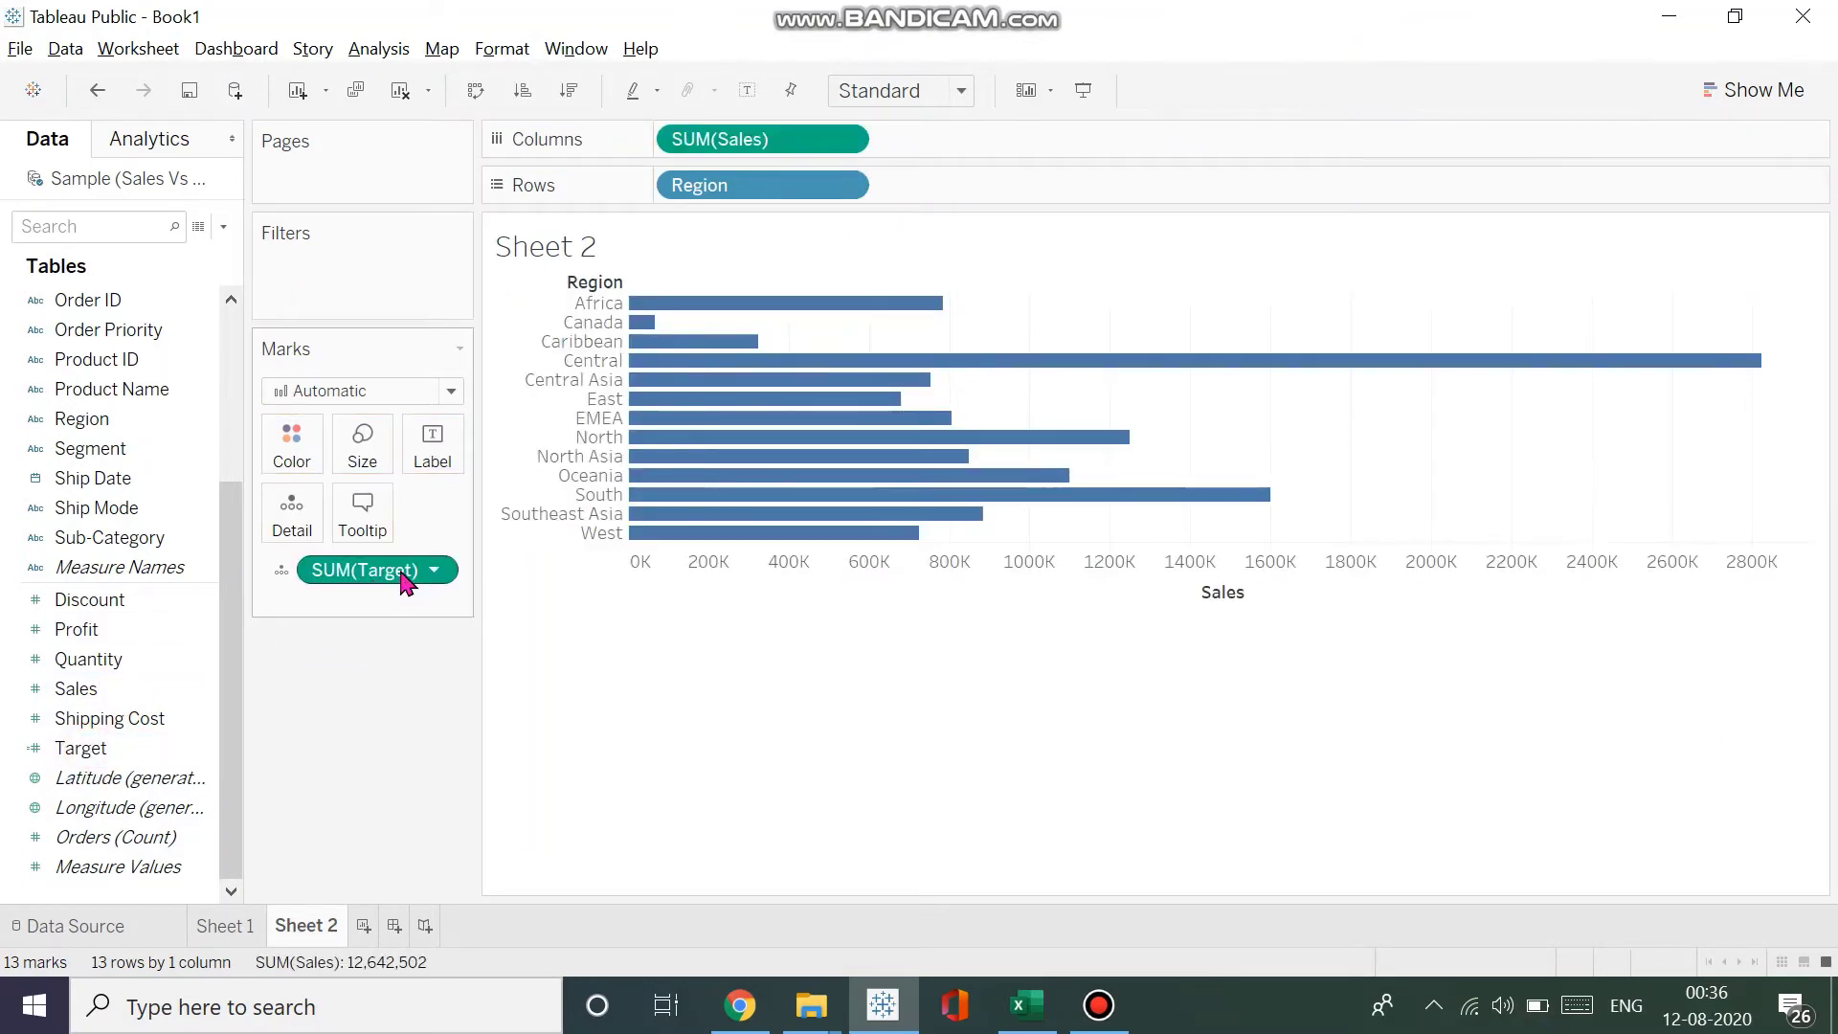
left_click_drag(402, 569, 321, 525)
left_click_drag(364, 589, 293, 541)
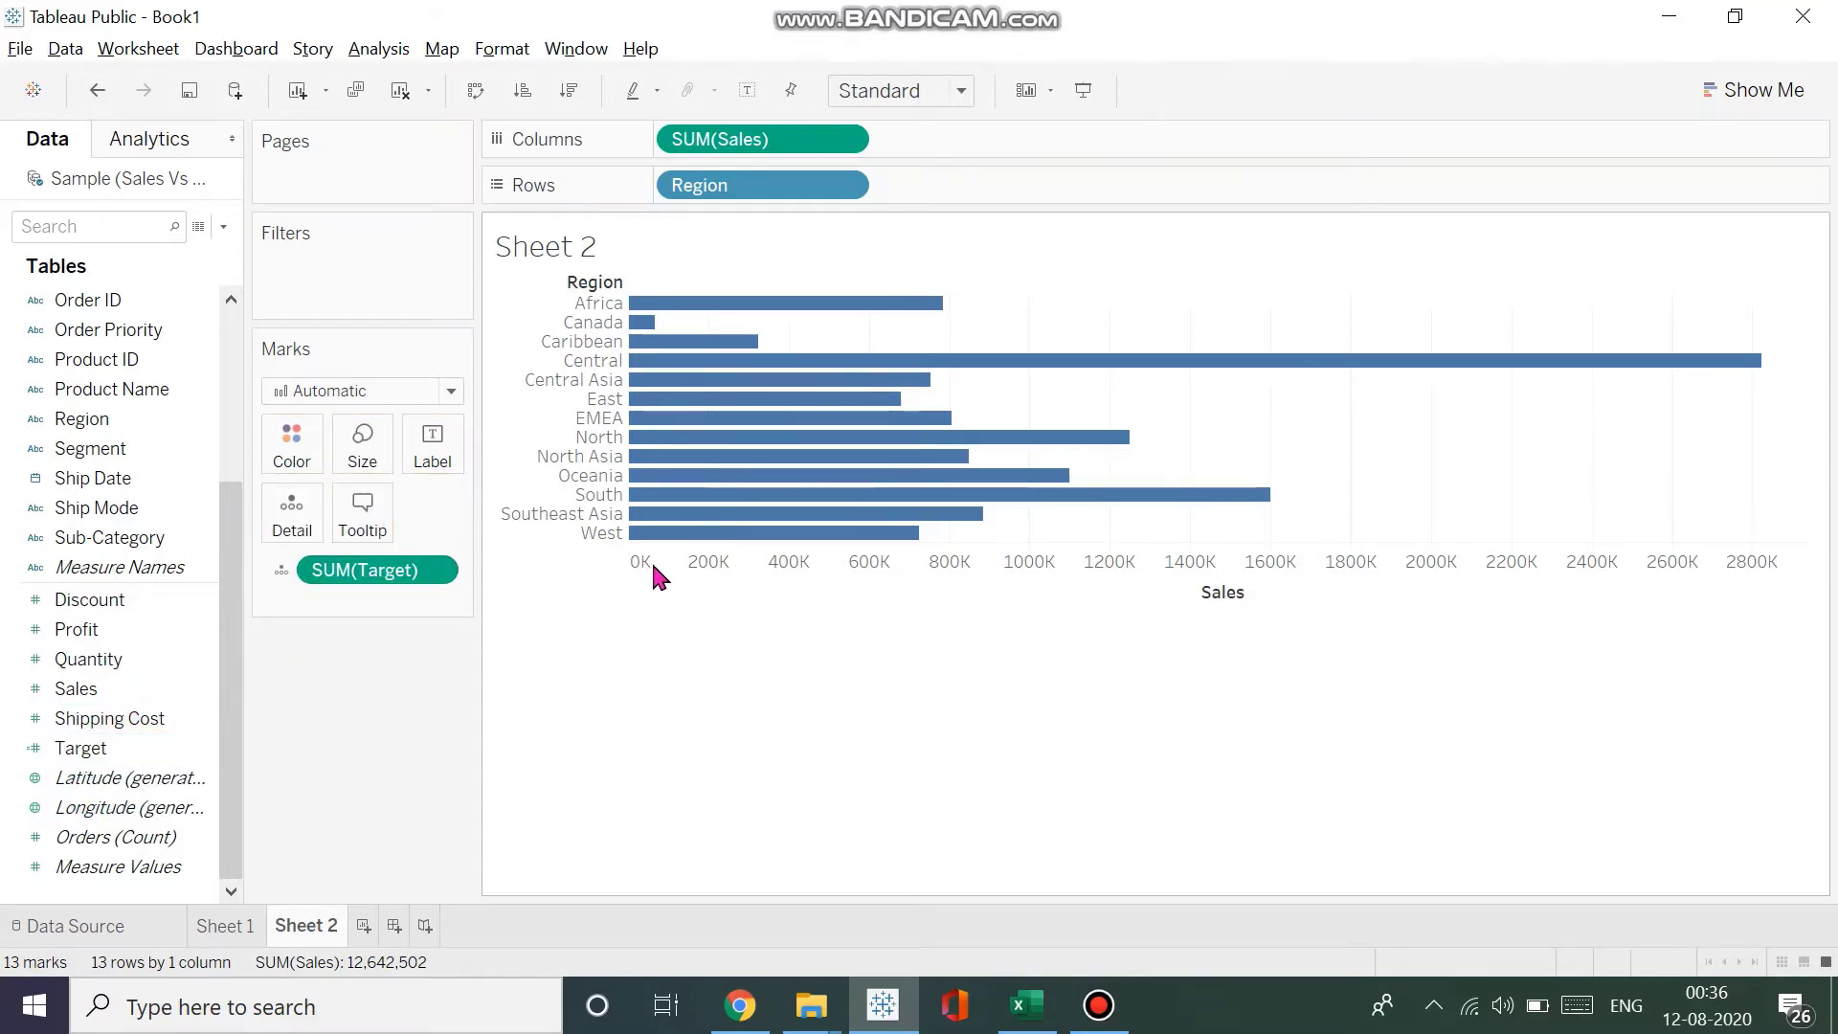
- Add a per-cell reference line on the Sales axis at SUM(Target) with Total aggregation
right_click(818, 565)
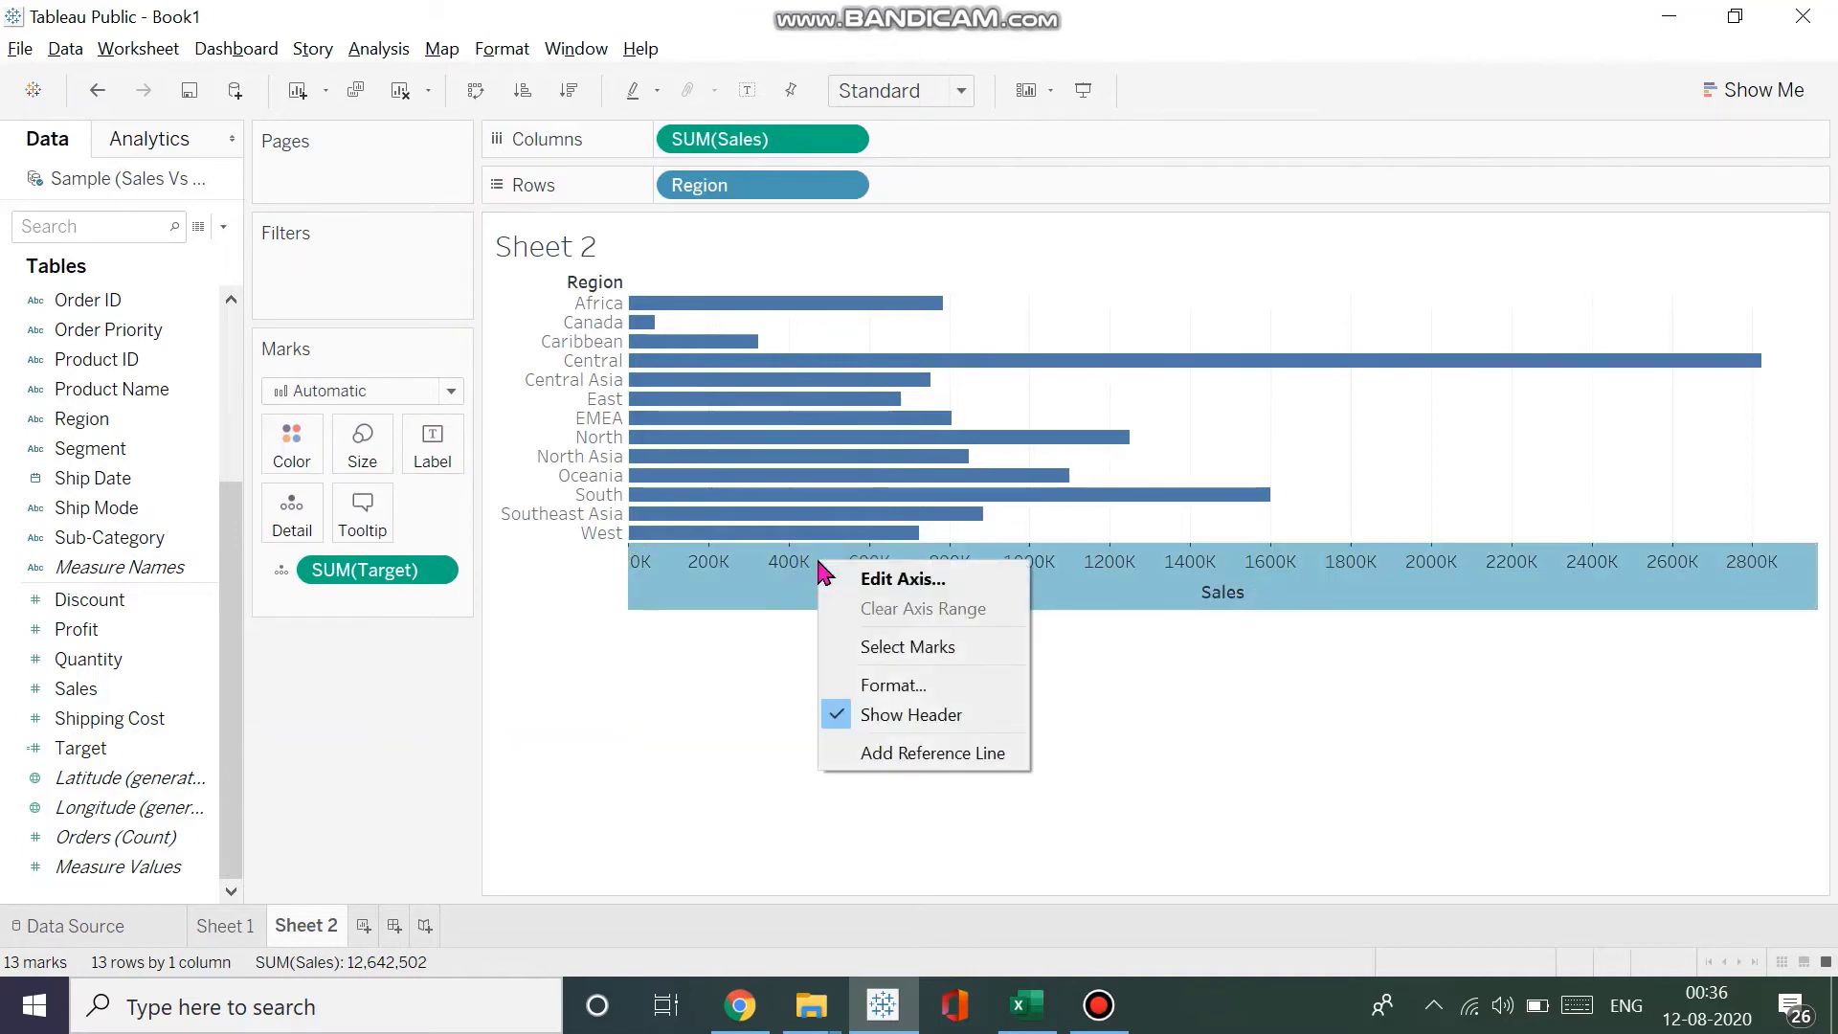
left_click(919, 754)
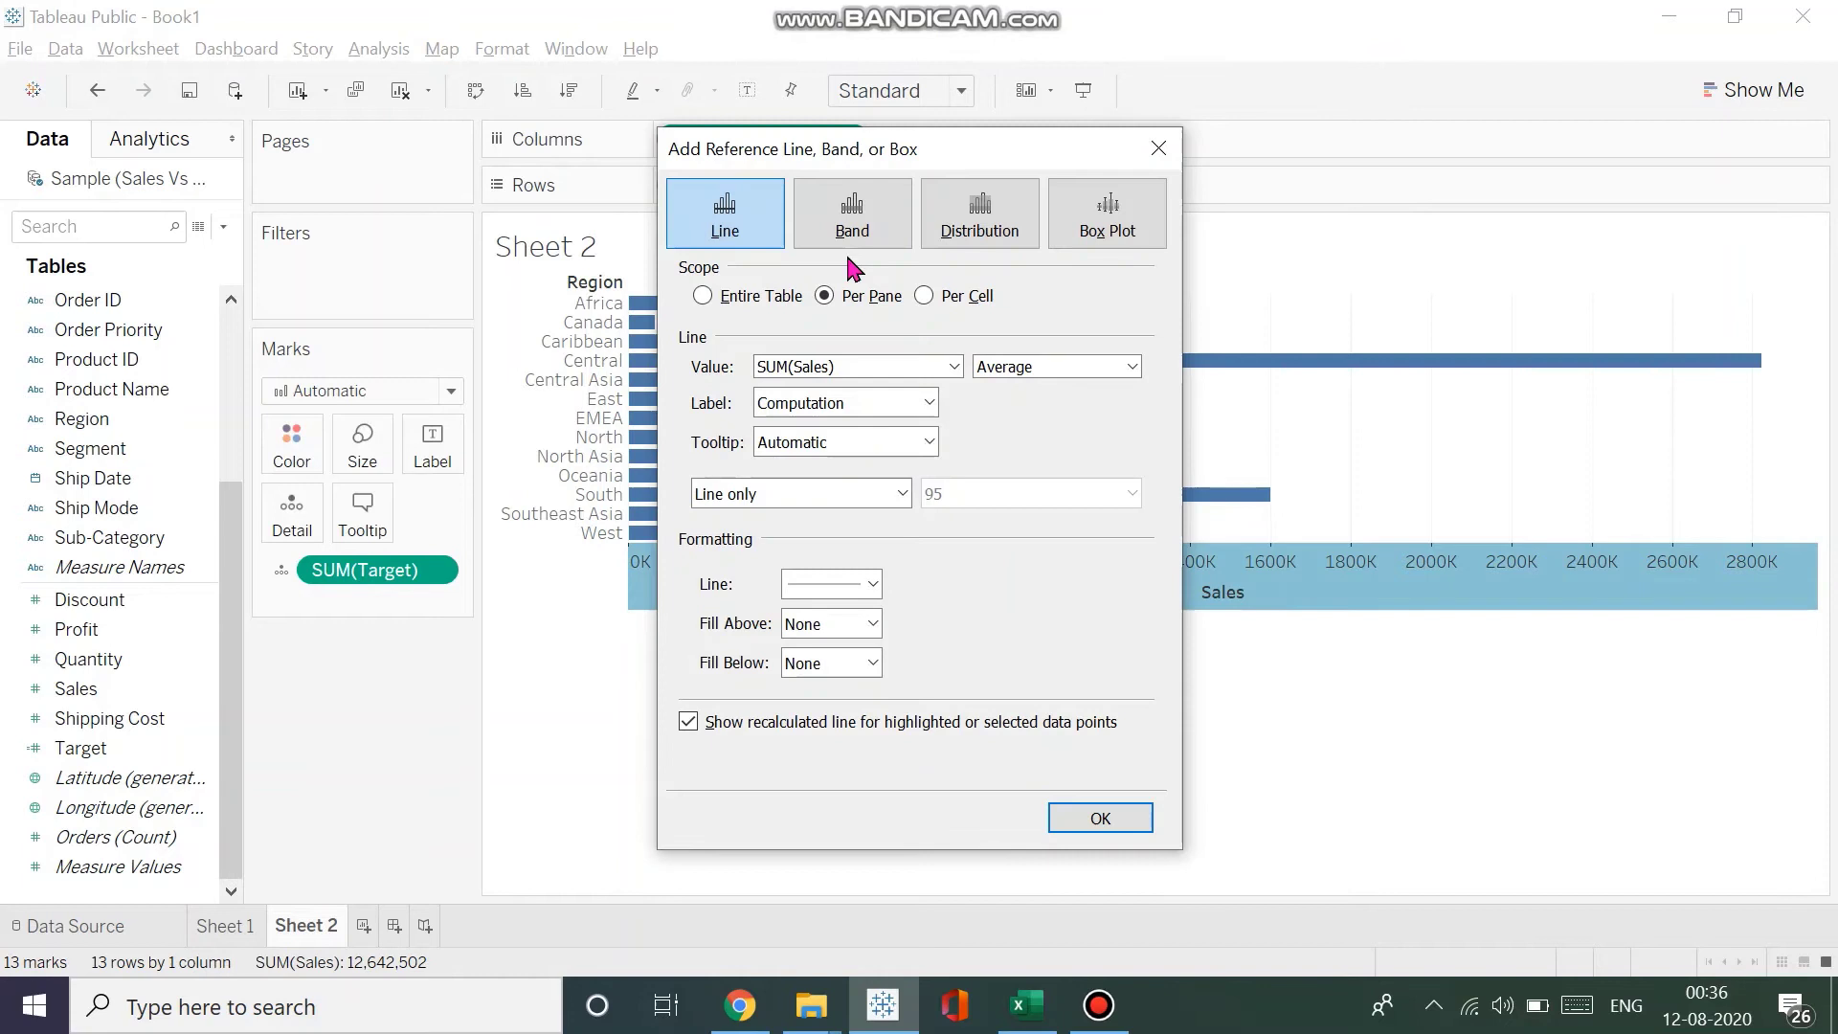
left_click(925, 295)
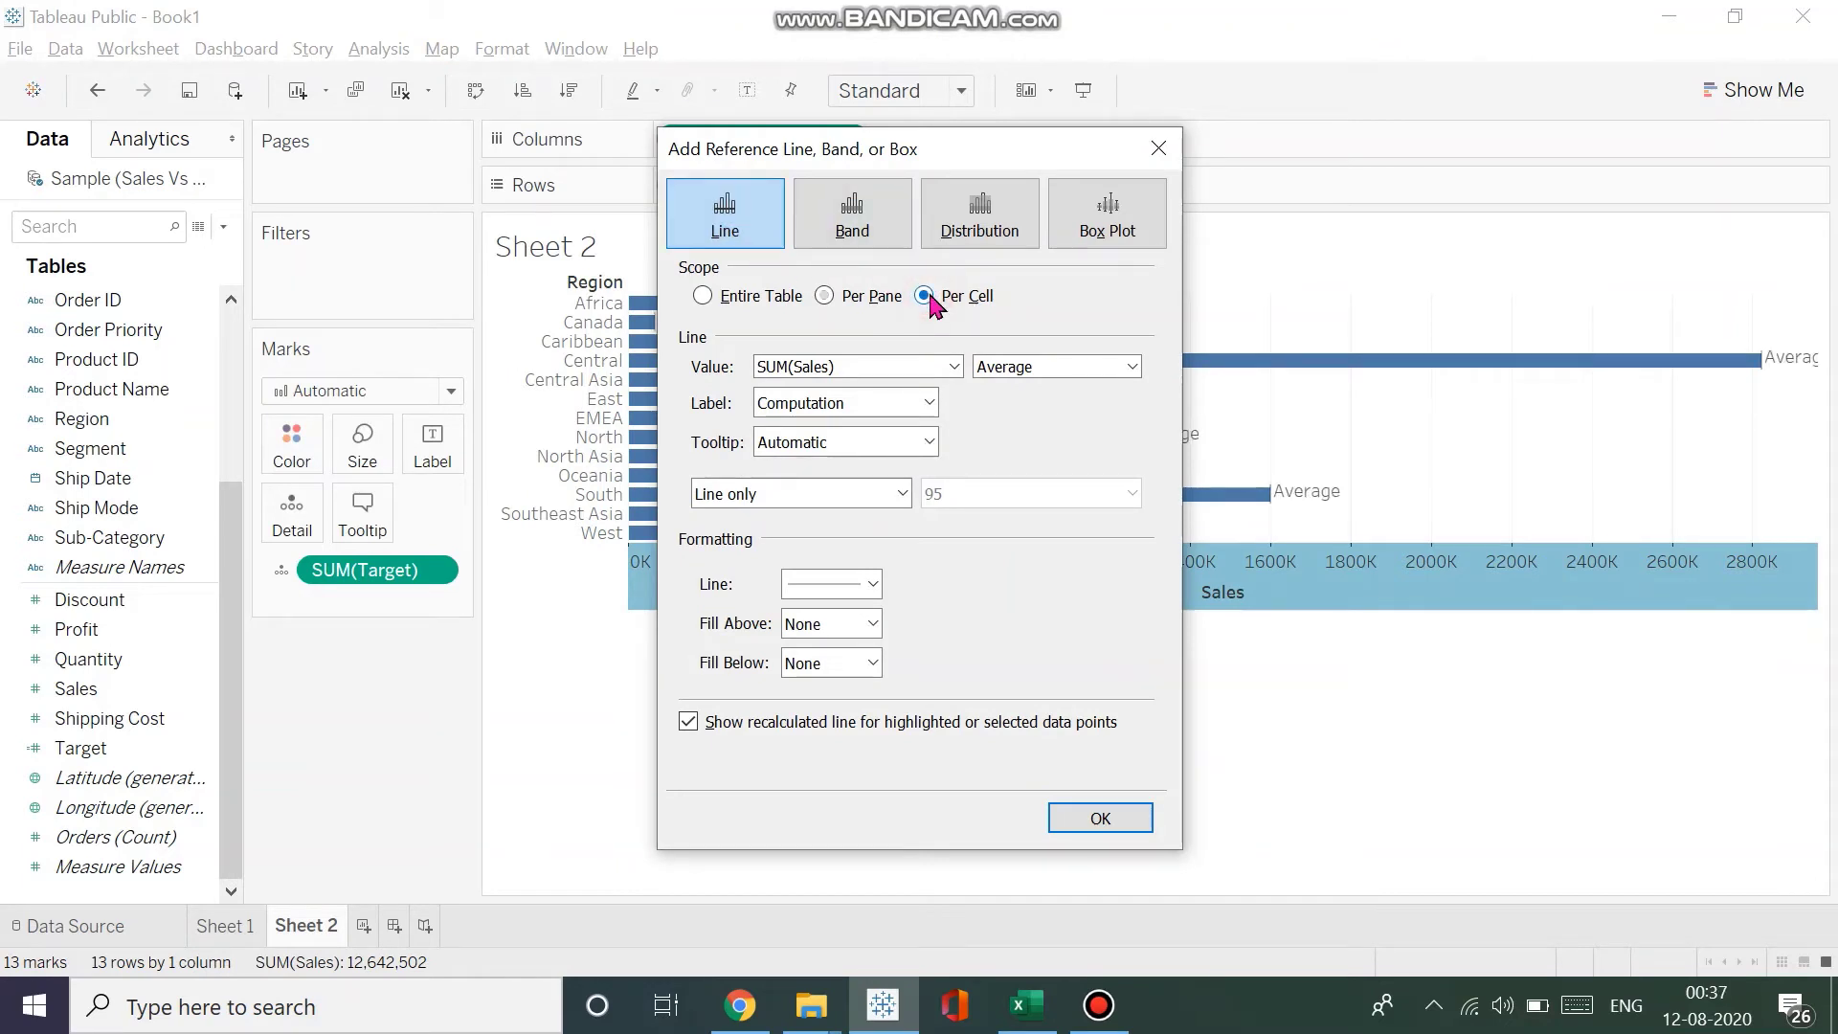
left_click(952, 366)
left_click(927, 394)
left_click(1057, 367)
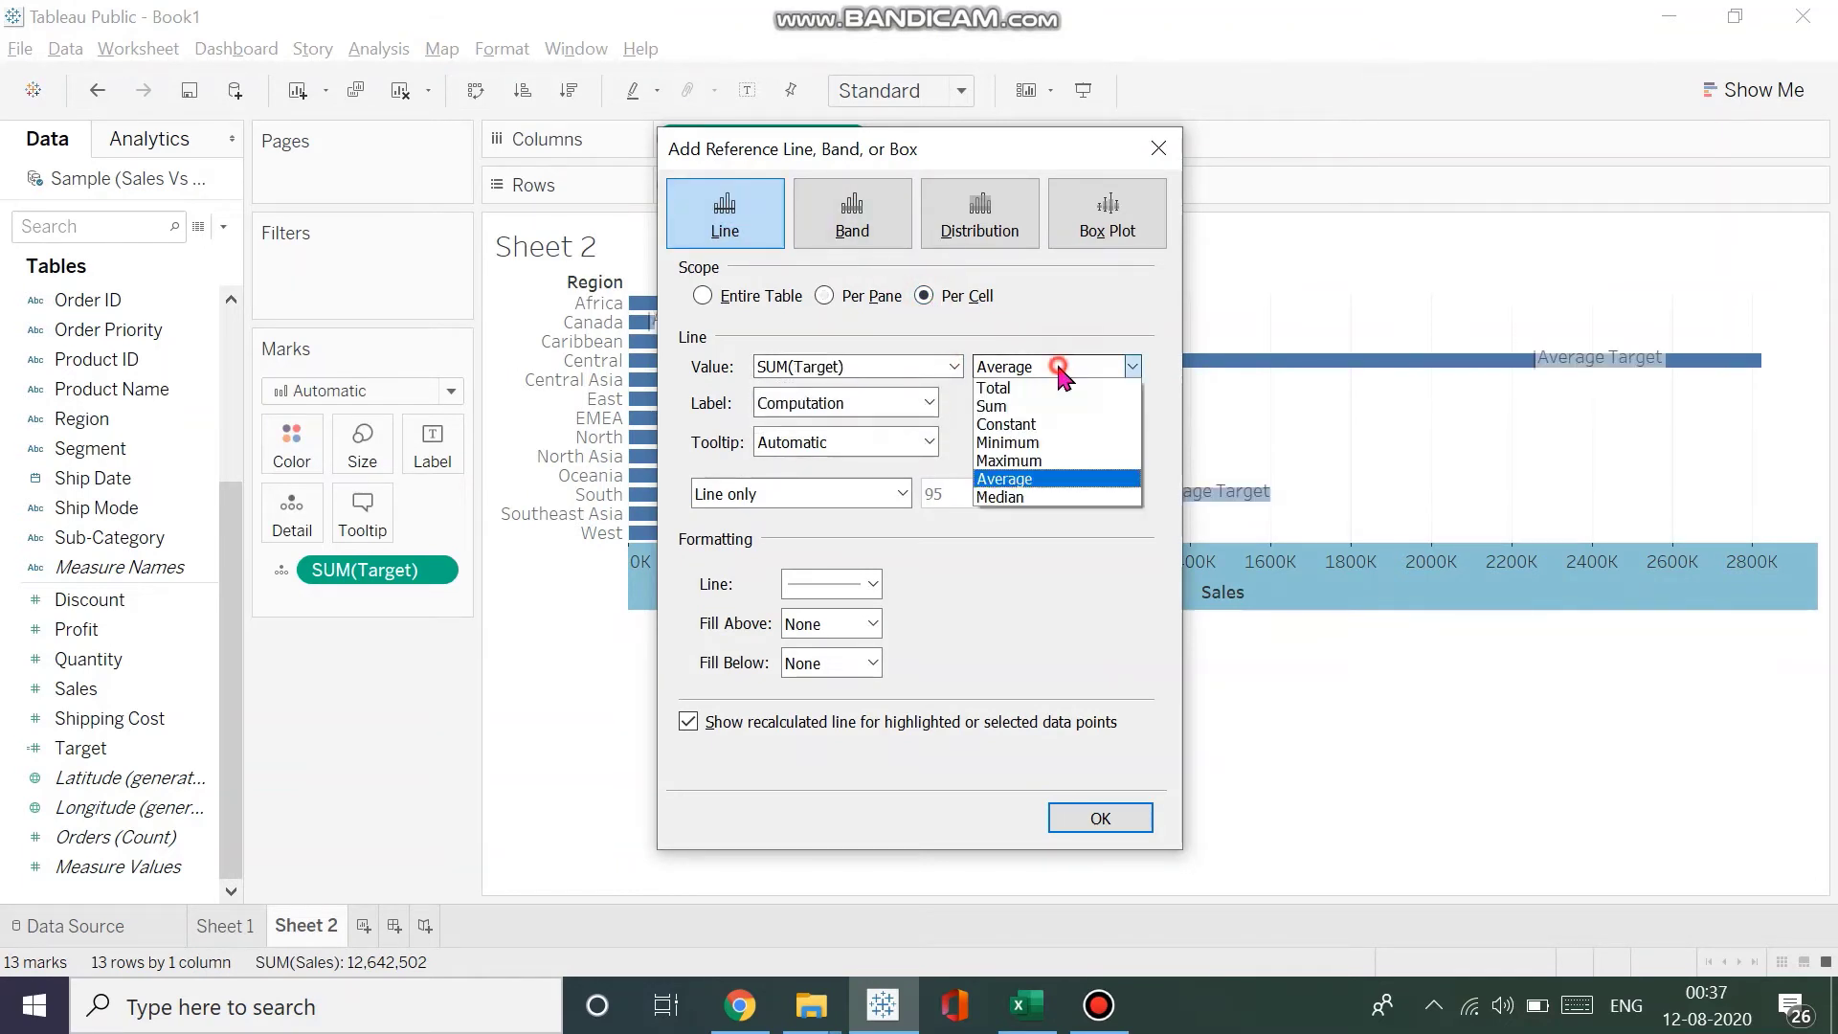
left_click(1053, 388)
- Set the target reference line's label to None
left_click(928, 403)
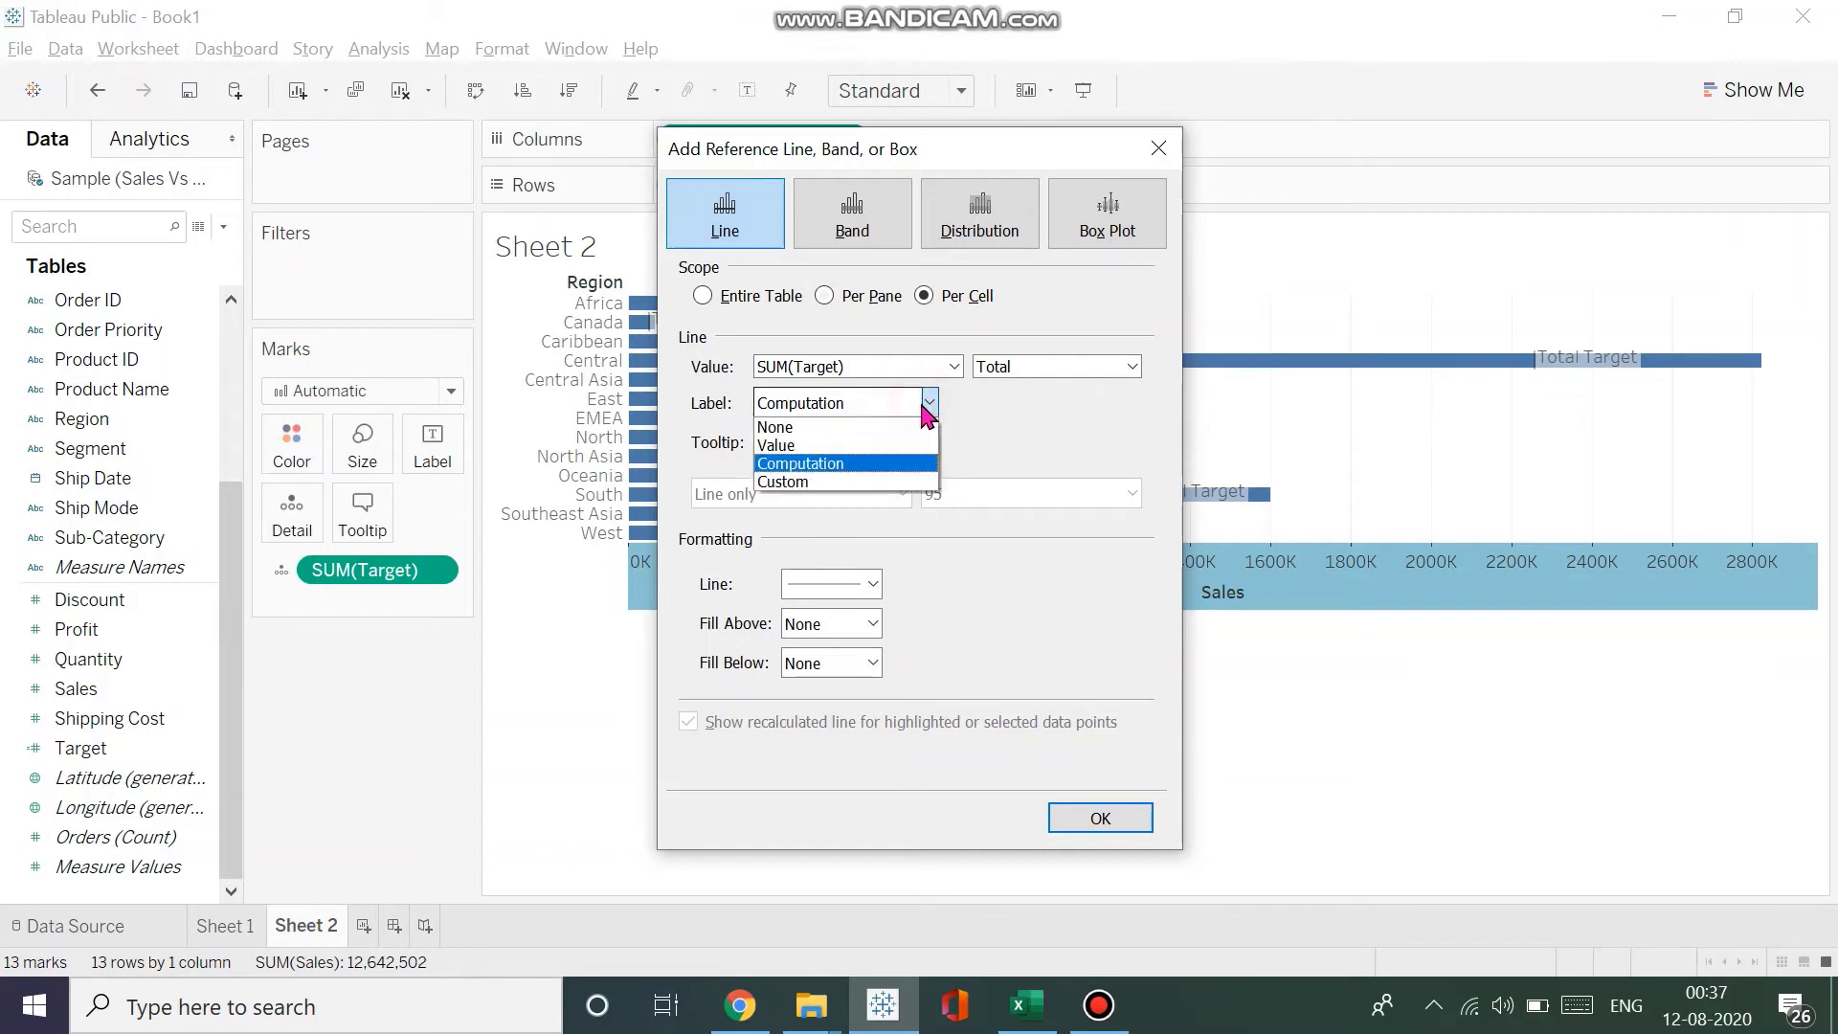
left_click(895, 428)
left_click(933, 406)
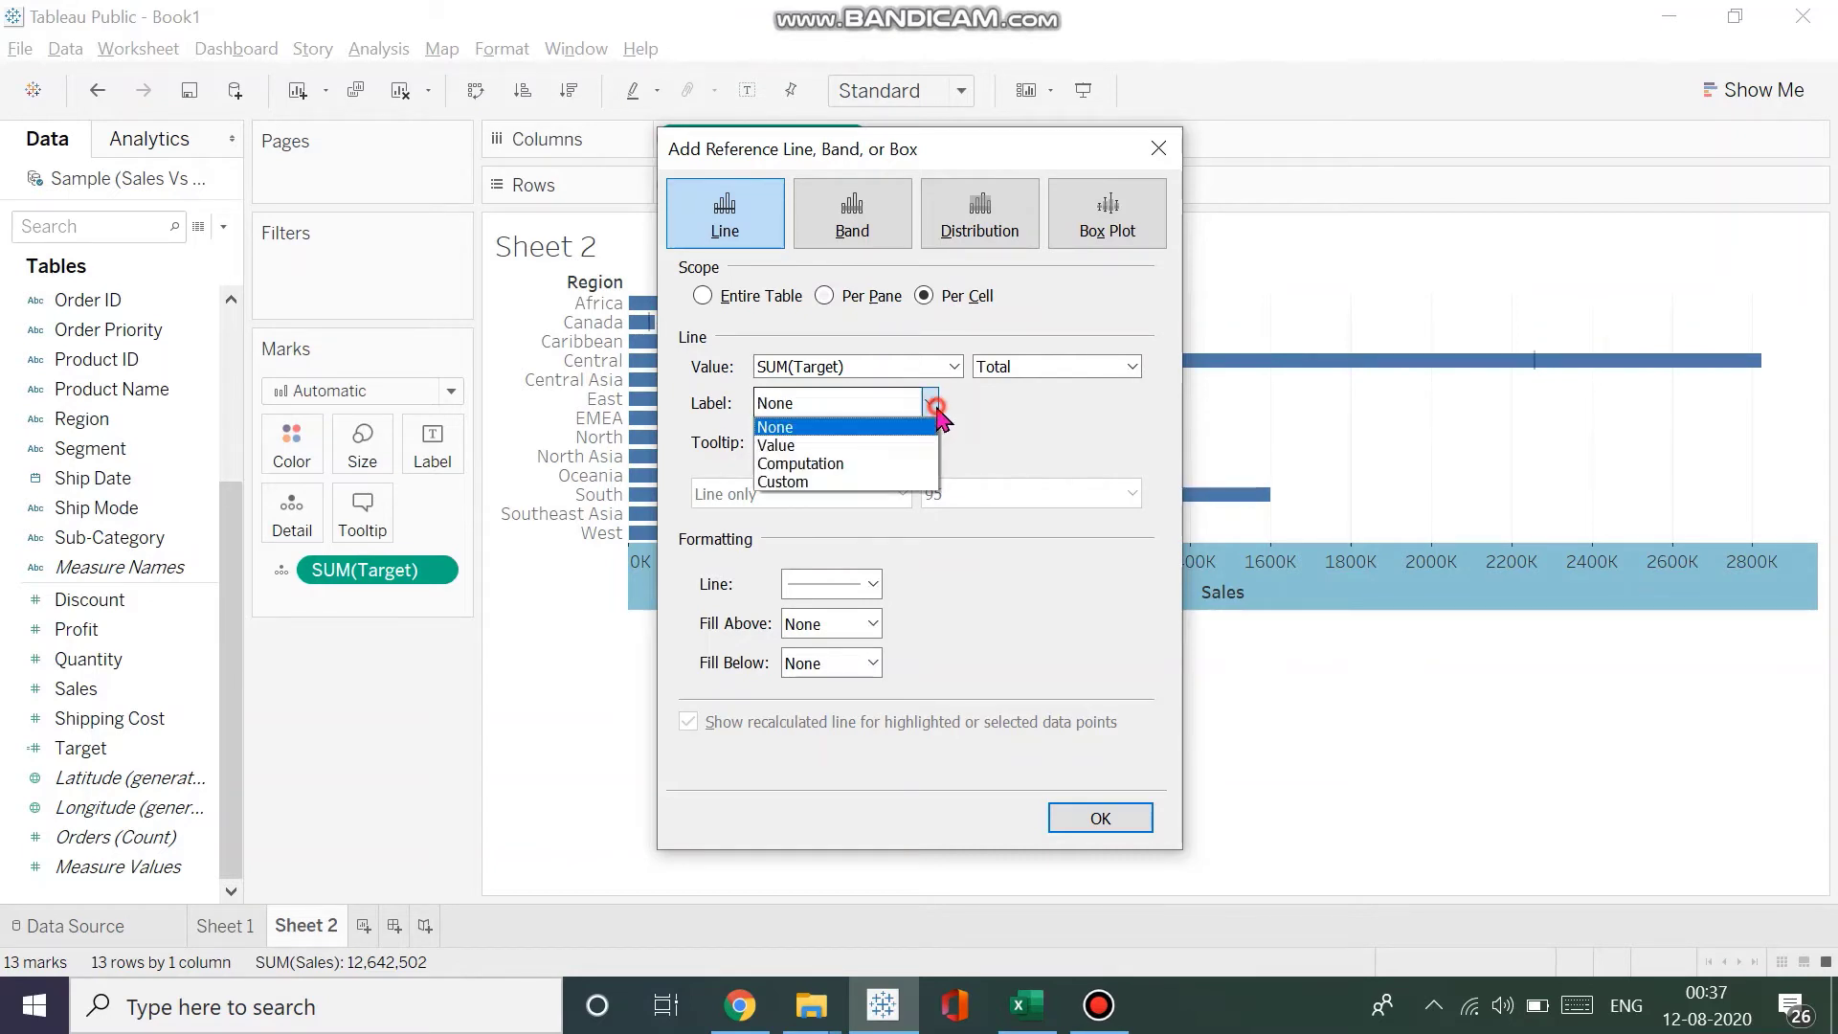
left_click(906, 432)
left_click(907, 441)
left_click(923, 414)
left_click(927, 403)
left_click(904, 446)
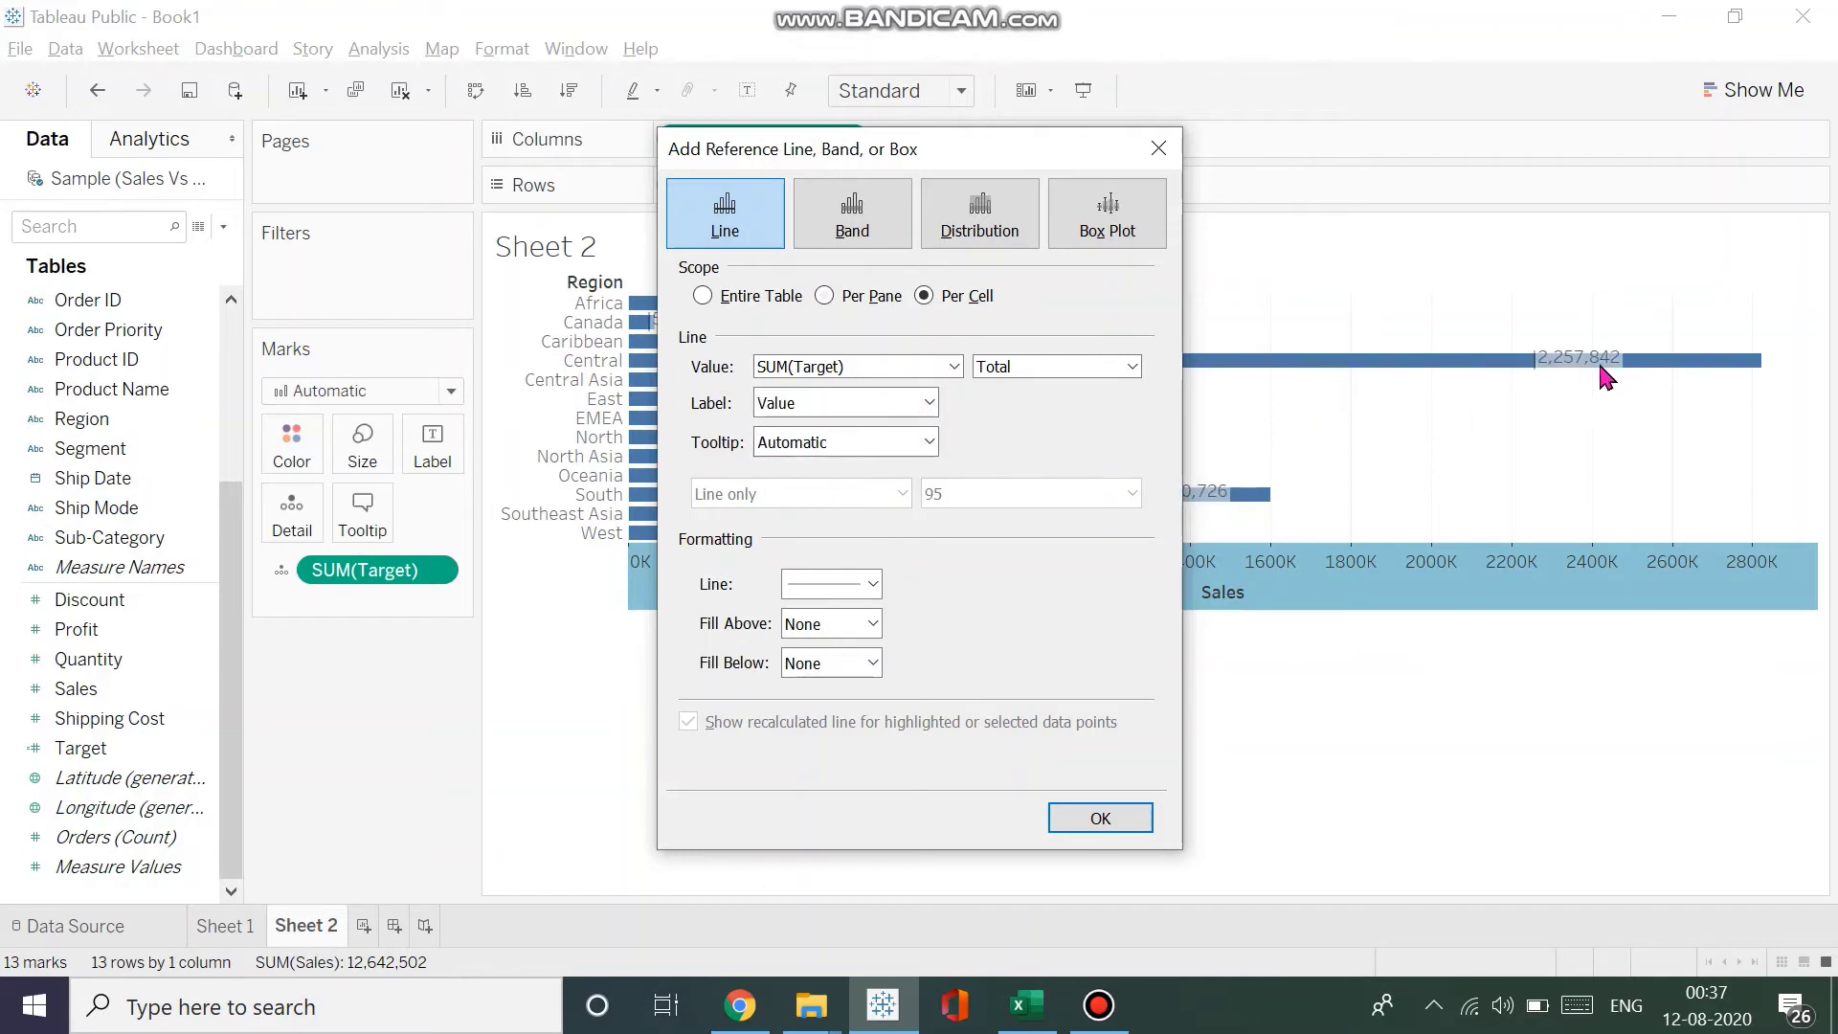
left_click(929, 403)
left_click(886, 424)
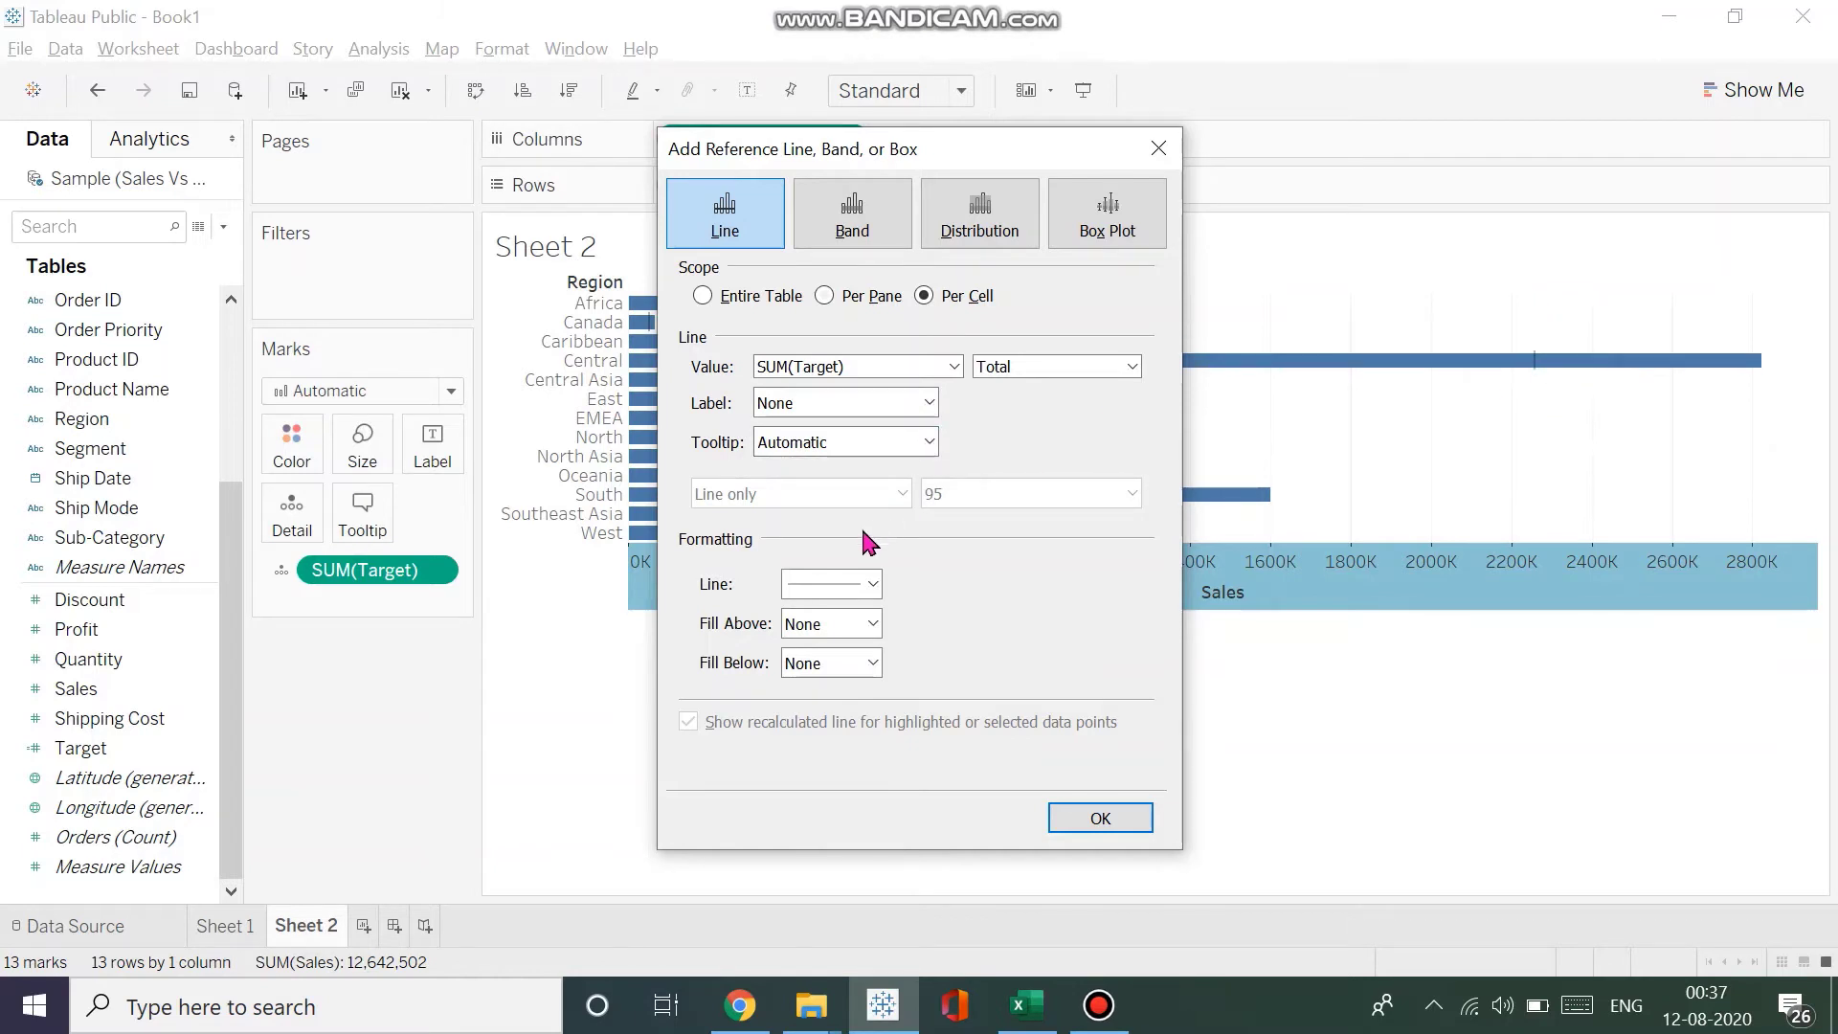
- Make the target line thick and black and apply it to the chart
left_click(871, 584)
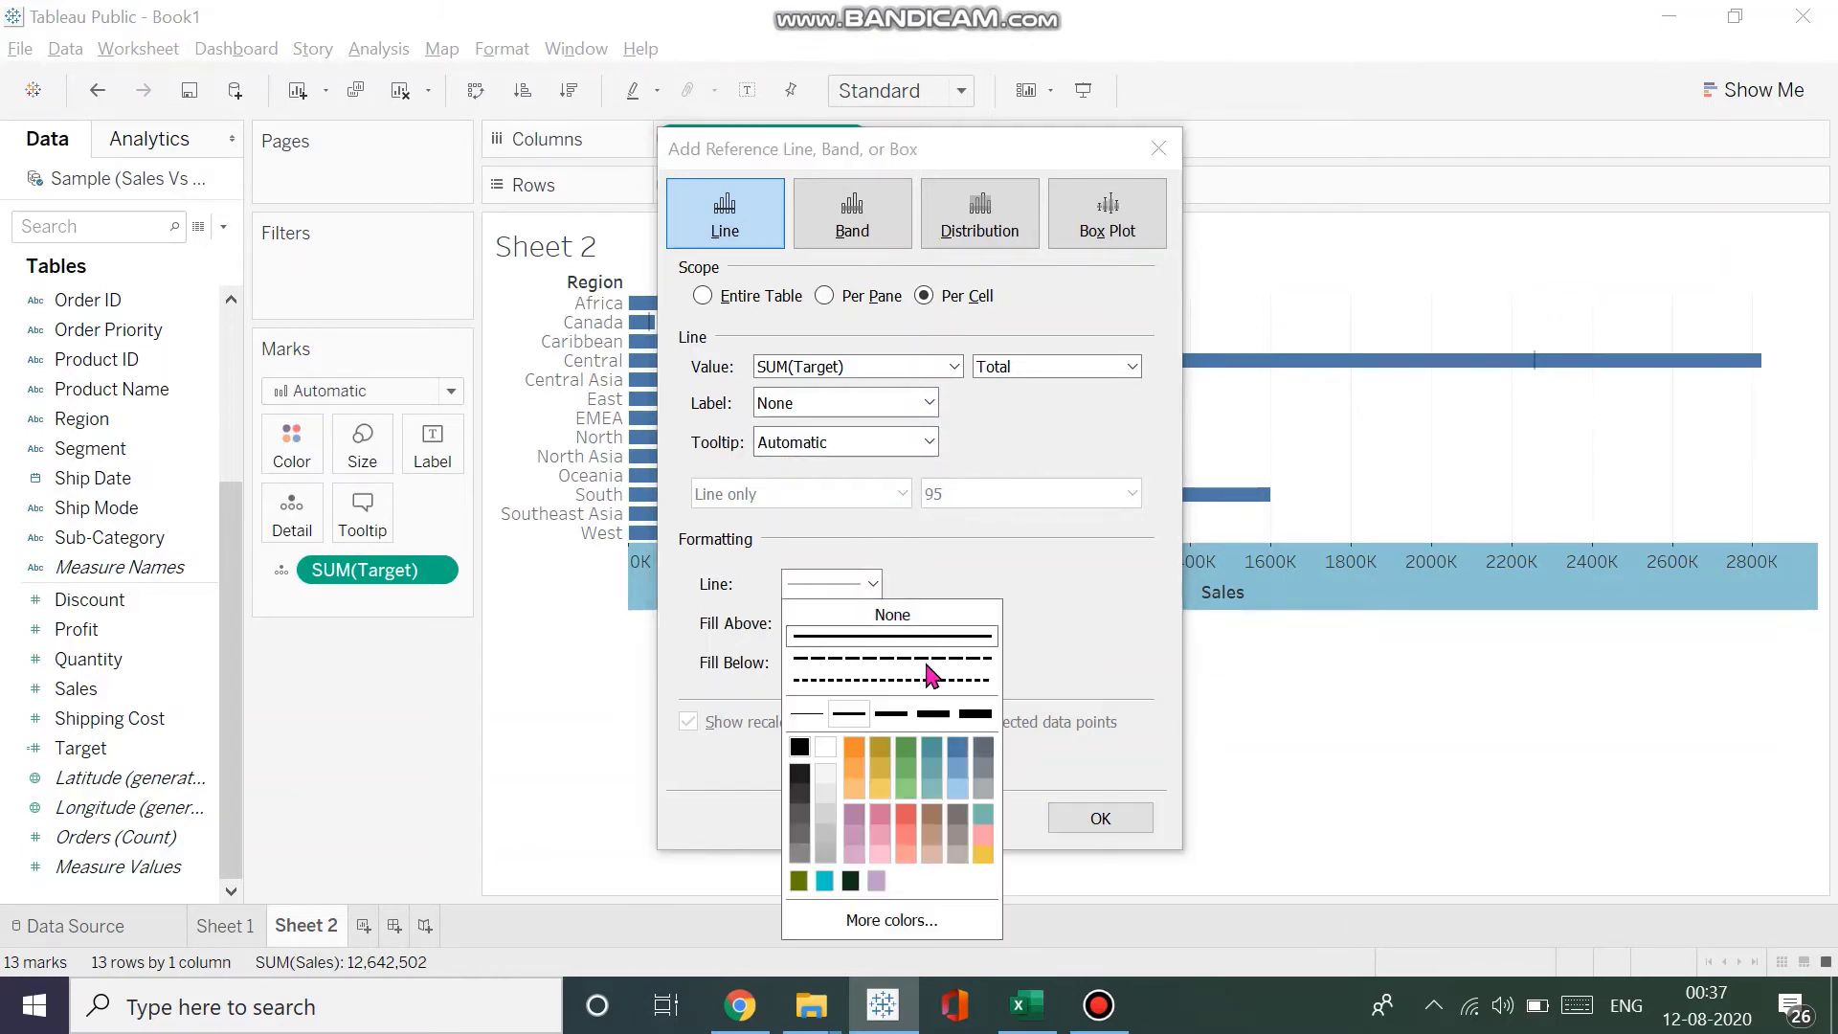
left_click(933, 715)
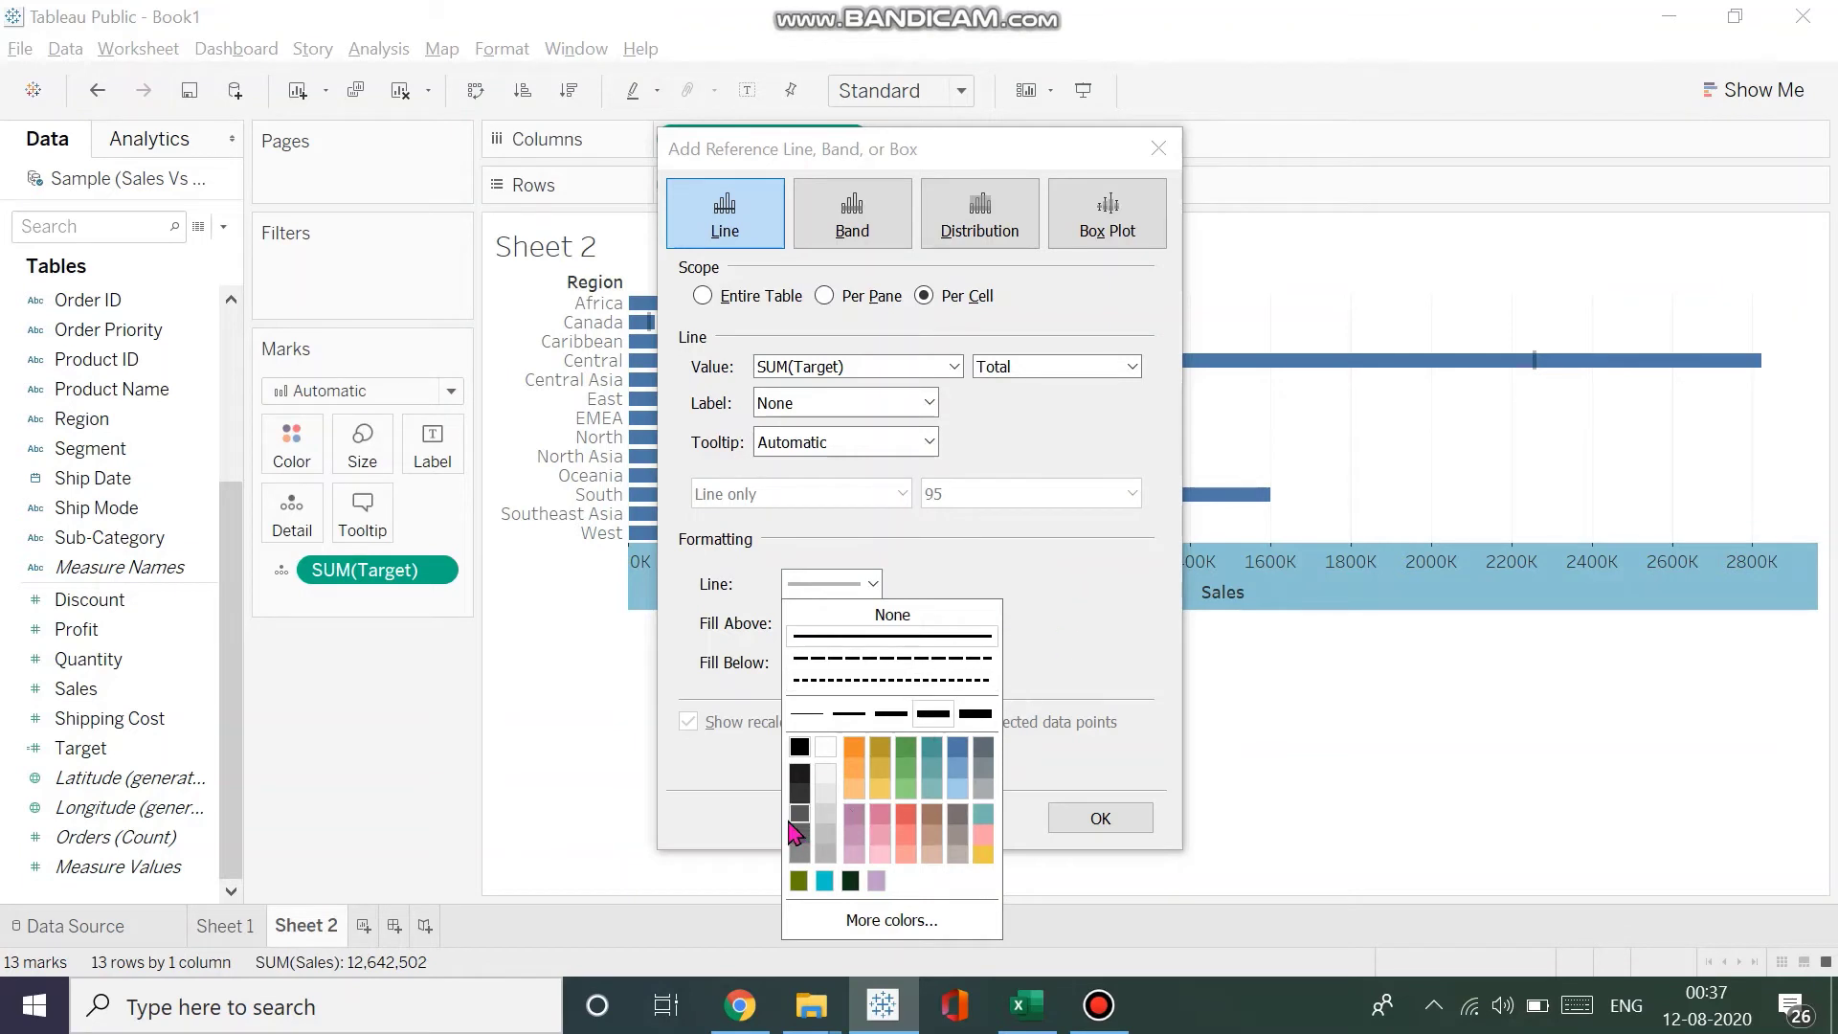
left_click(799, 775)
left_click(1079, 780)
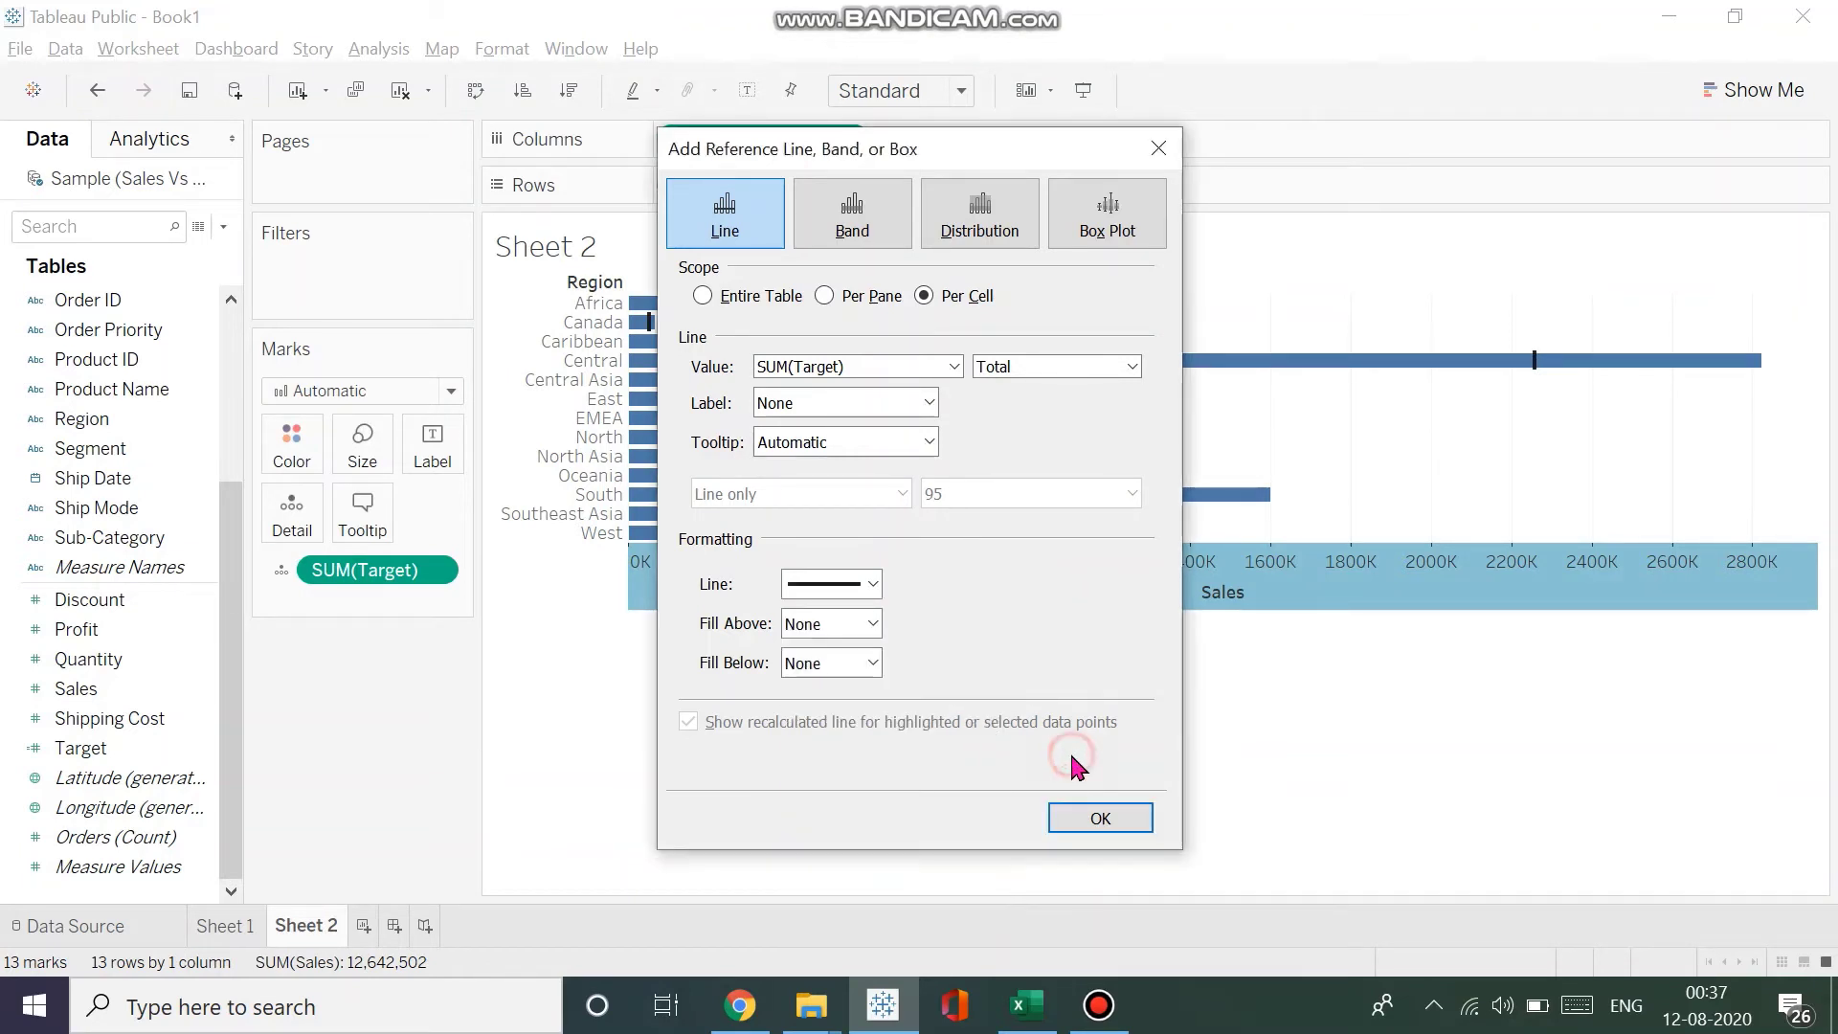
left_click(1099, 813)
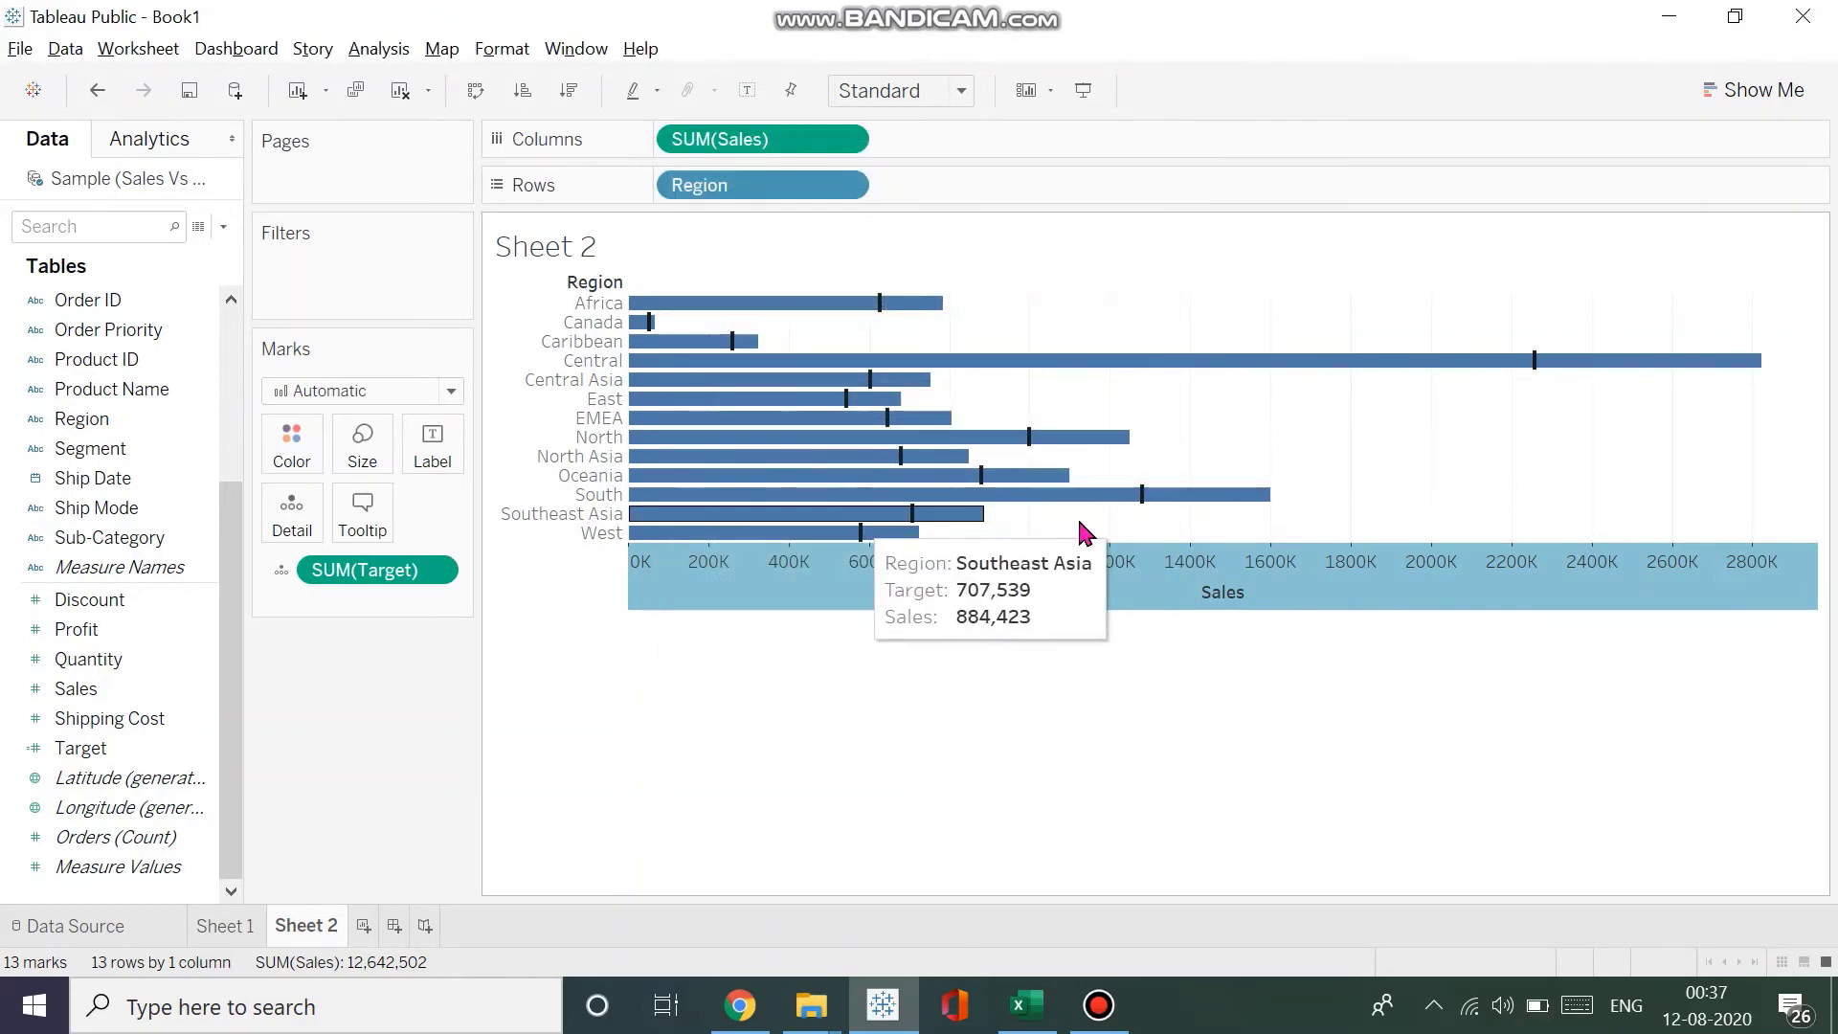
left_click(230, 927)
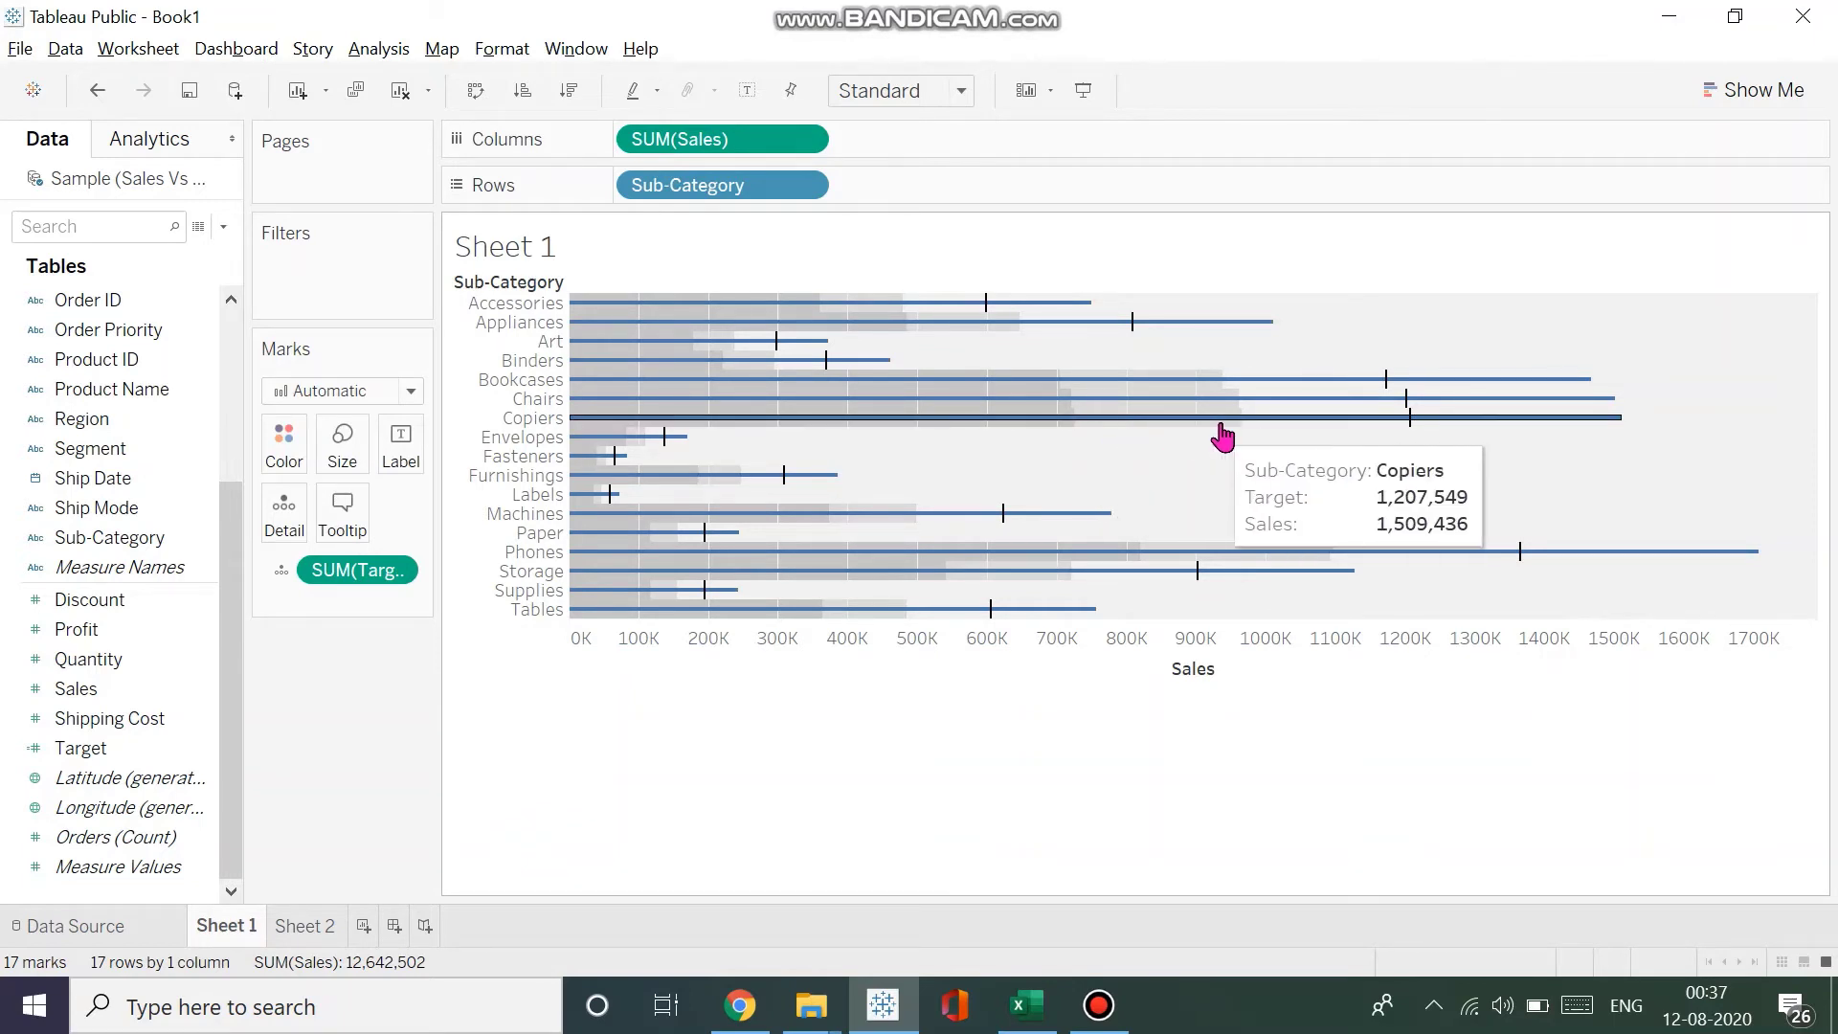
left_click(299, 927)
- Start a per-cell distribution band on the Sales axis
right_click(1115, 580)
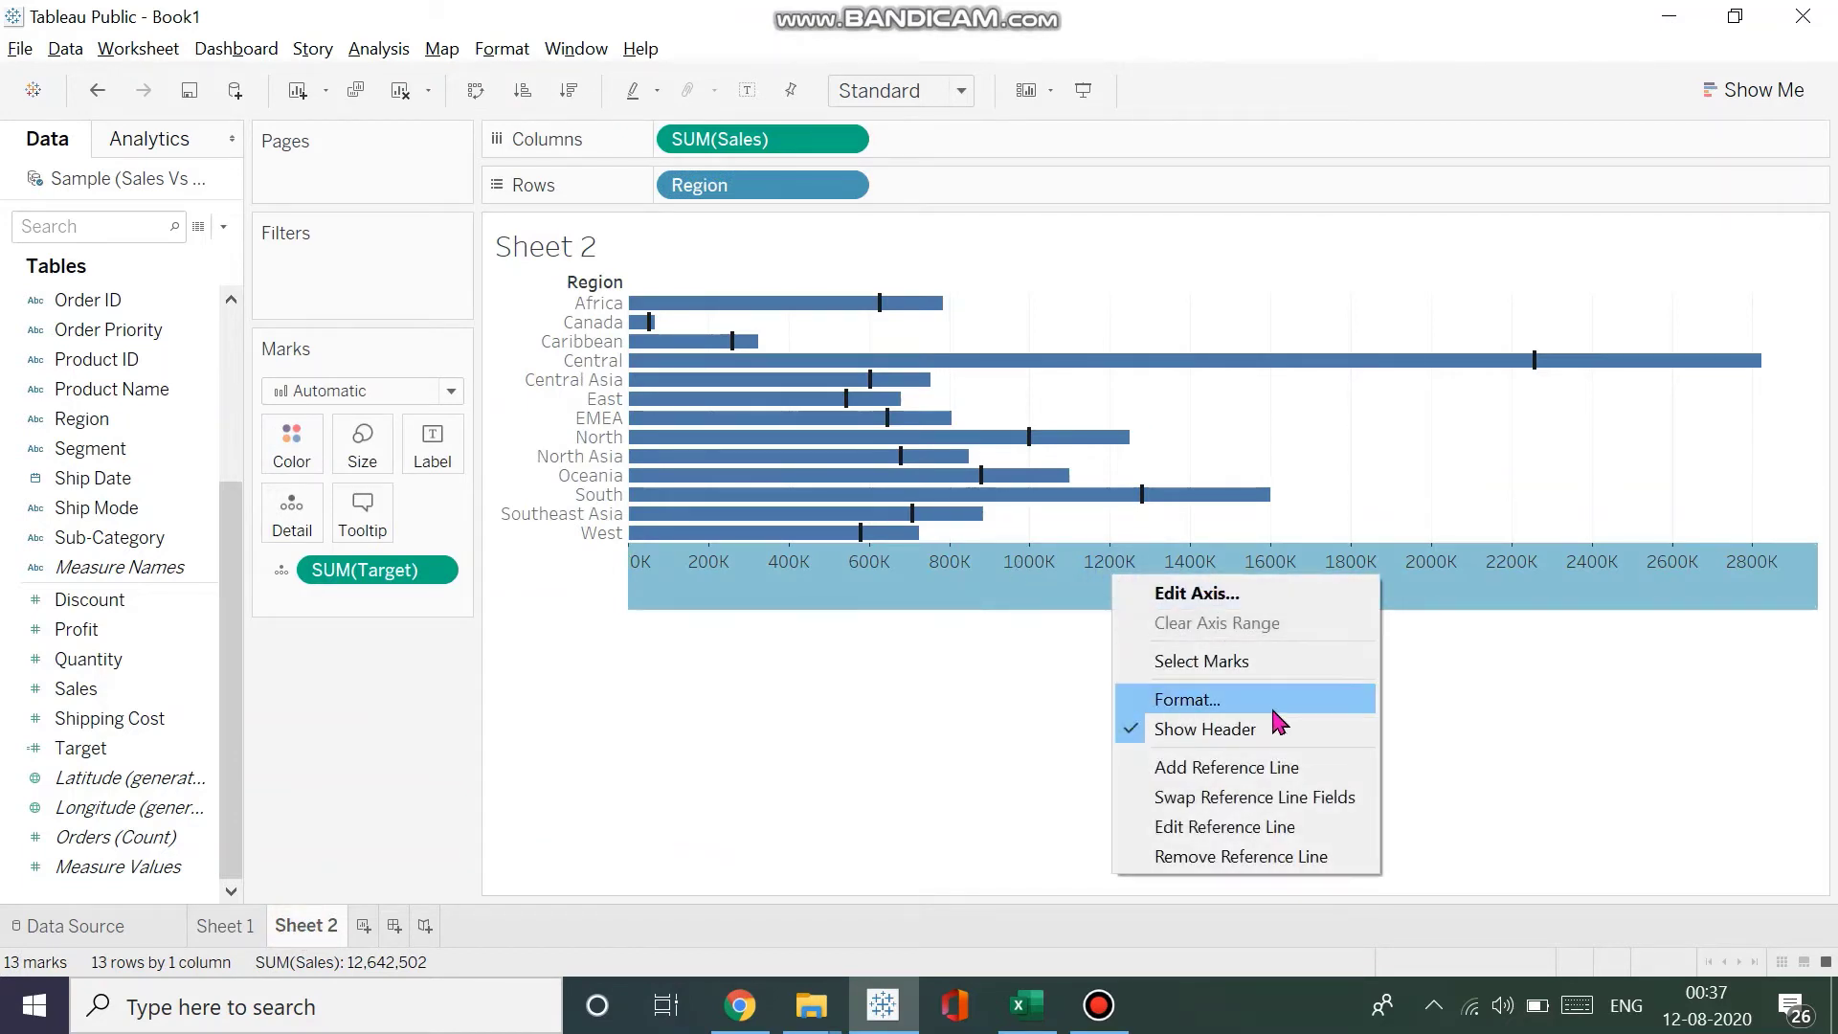
left_click(1281, 771)
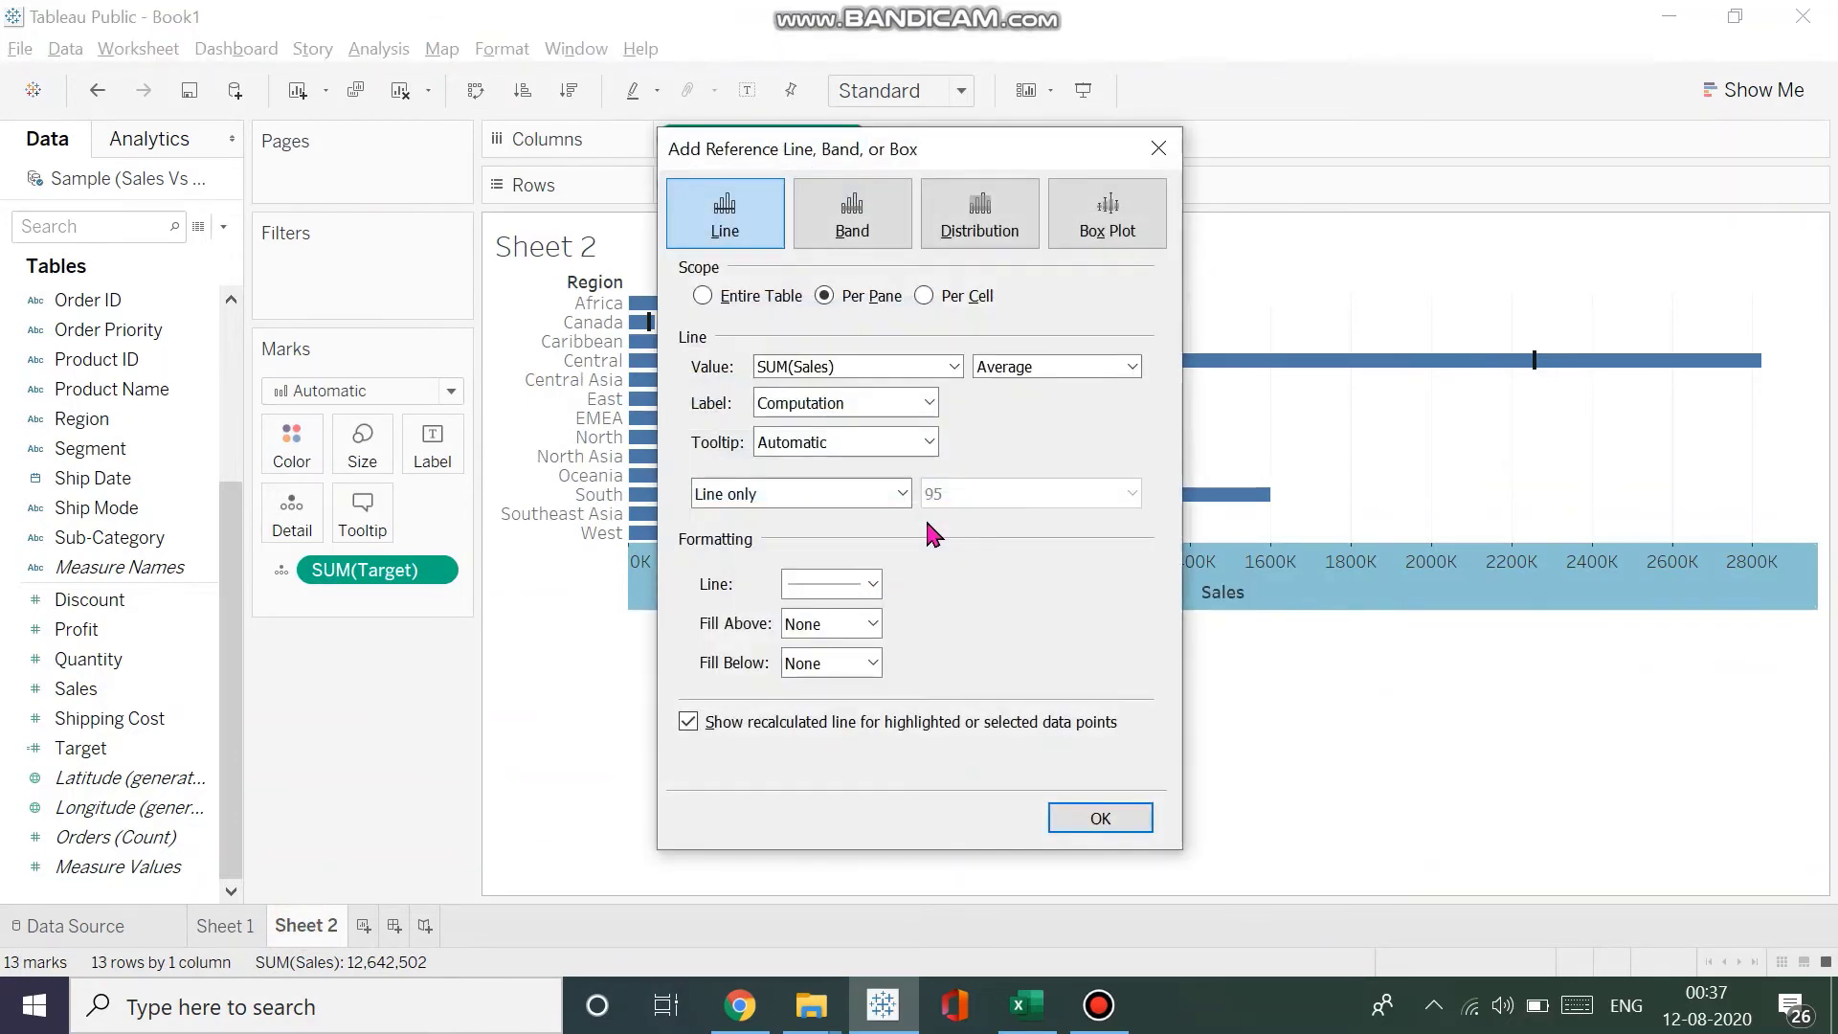
left_click(943, 230)
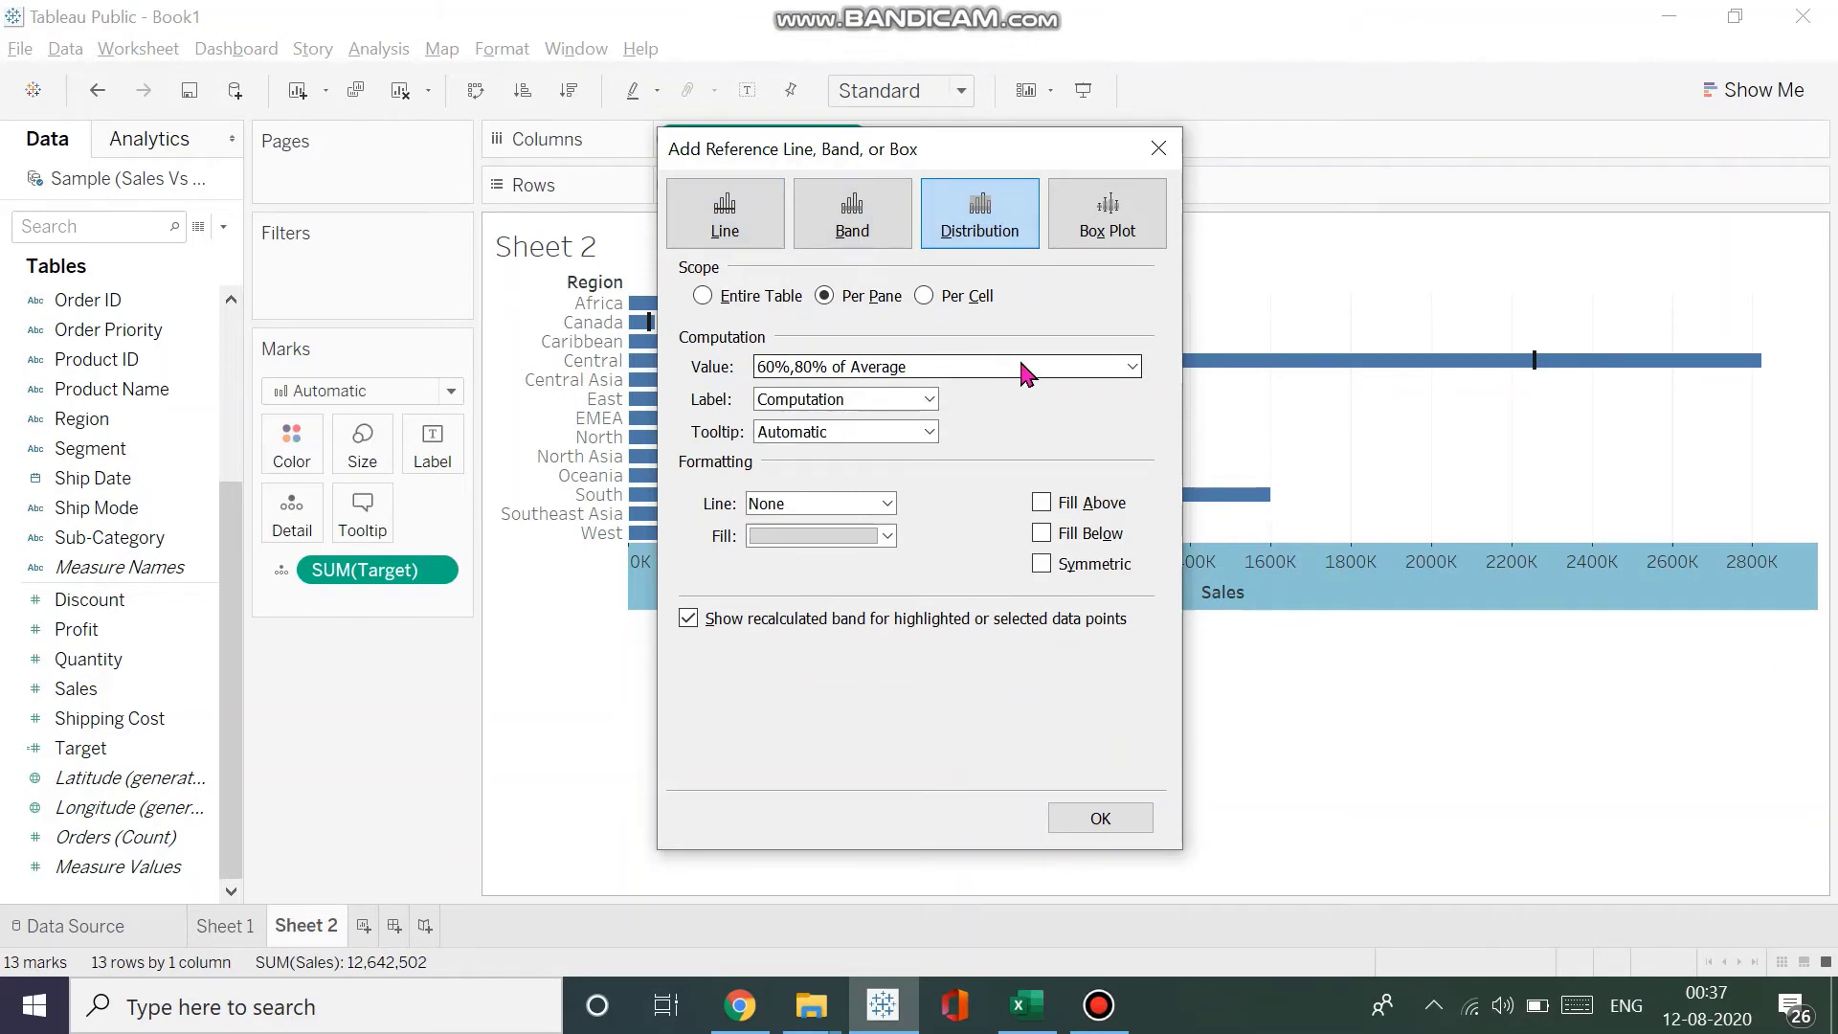
left_click(924, 297)
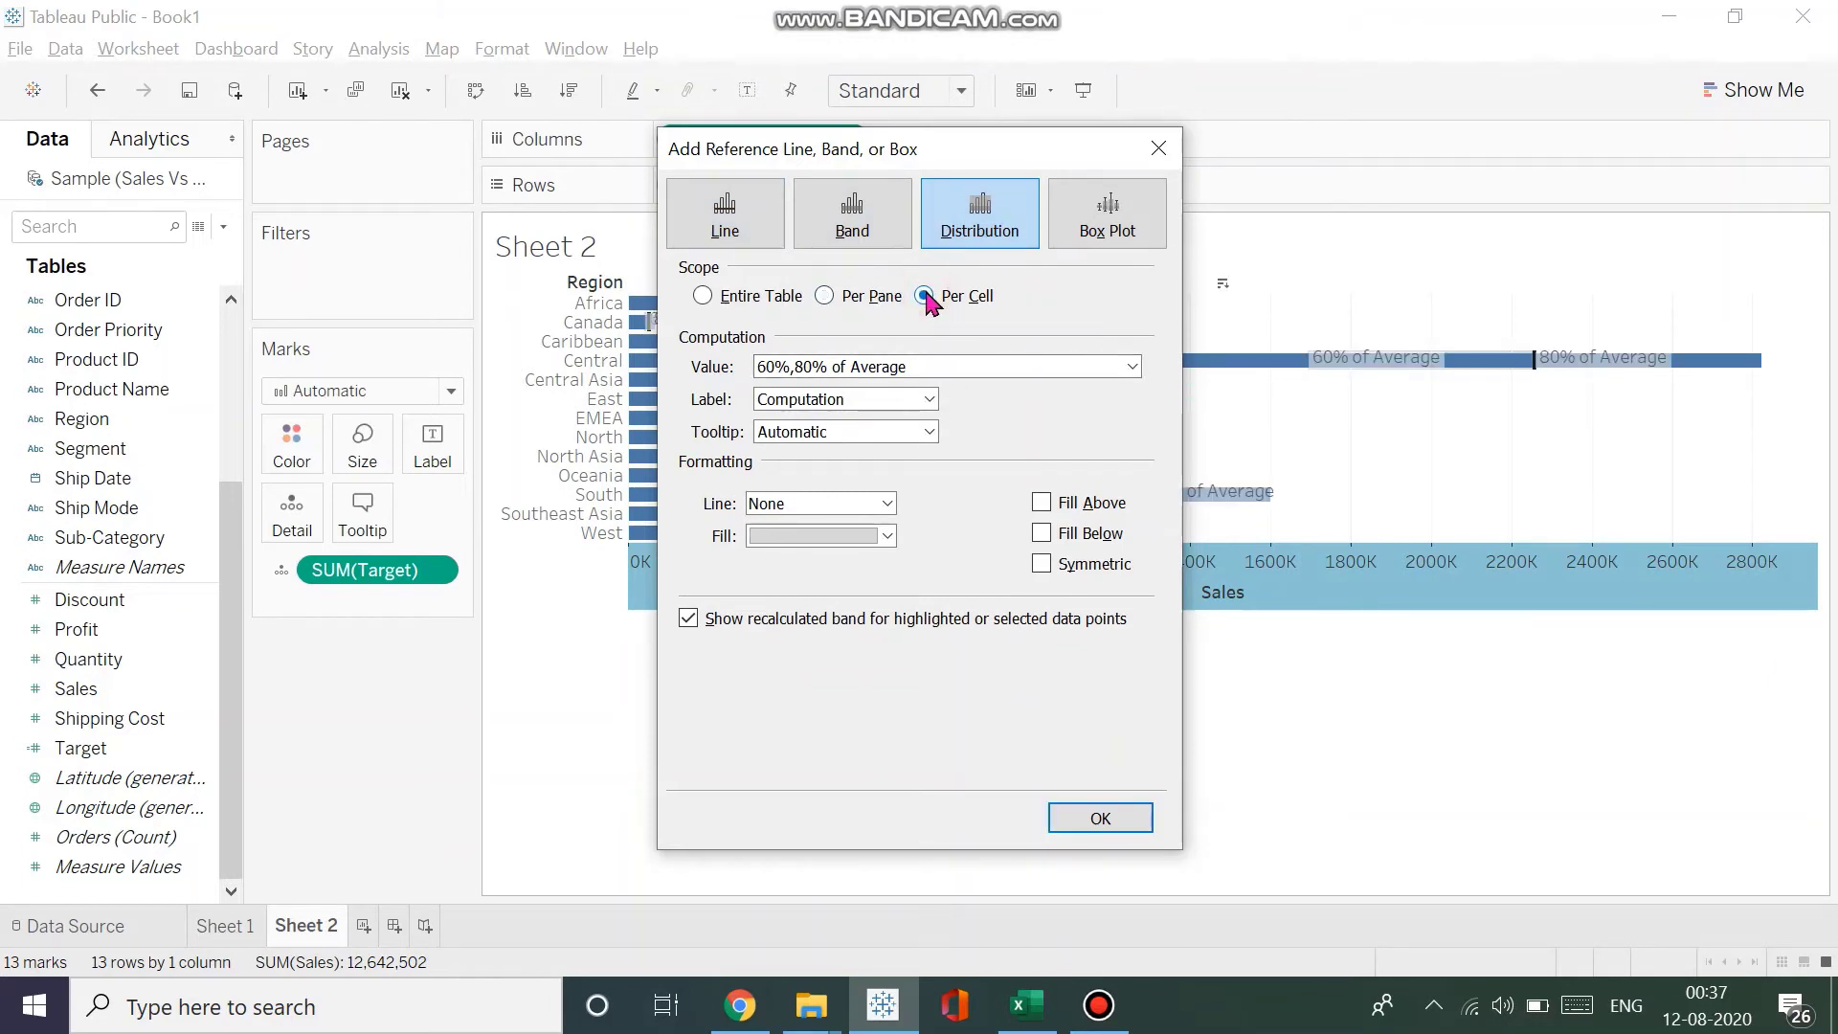
left_click(1132, 366)
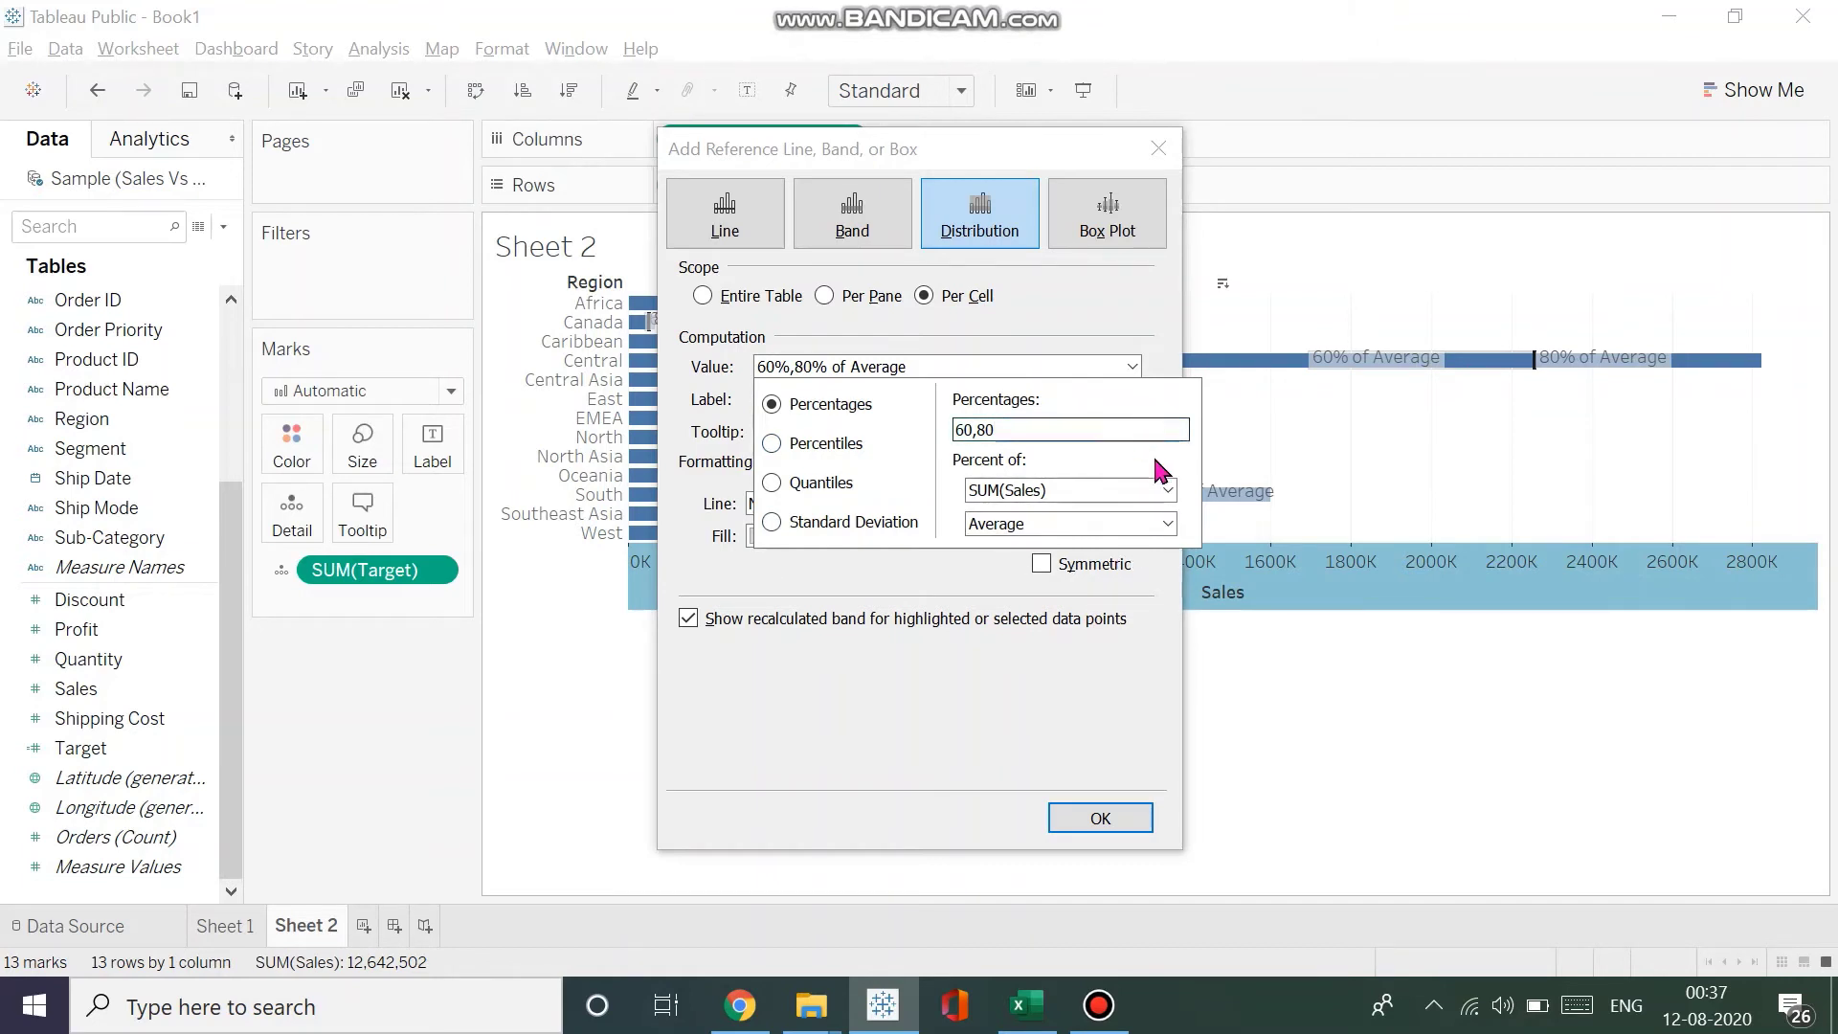
- Base the 60%/80% band on Average SUM(Target) and apply it
left_click(1168, 490)
left_click(1146, 533)
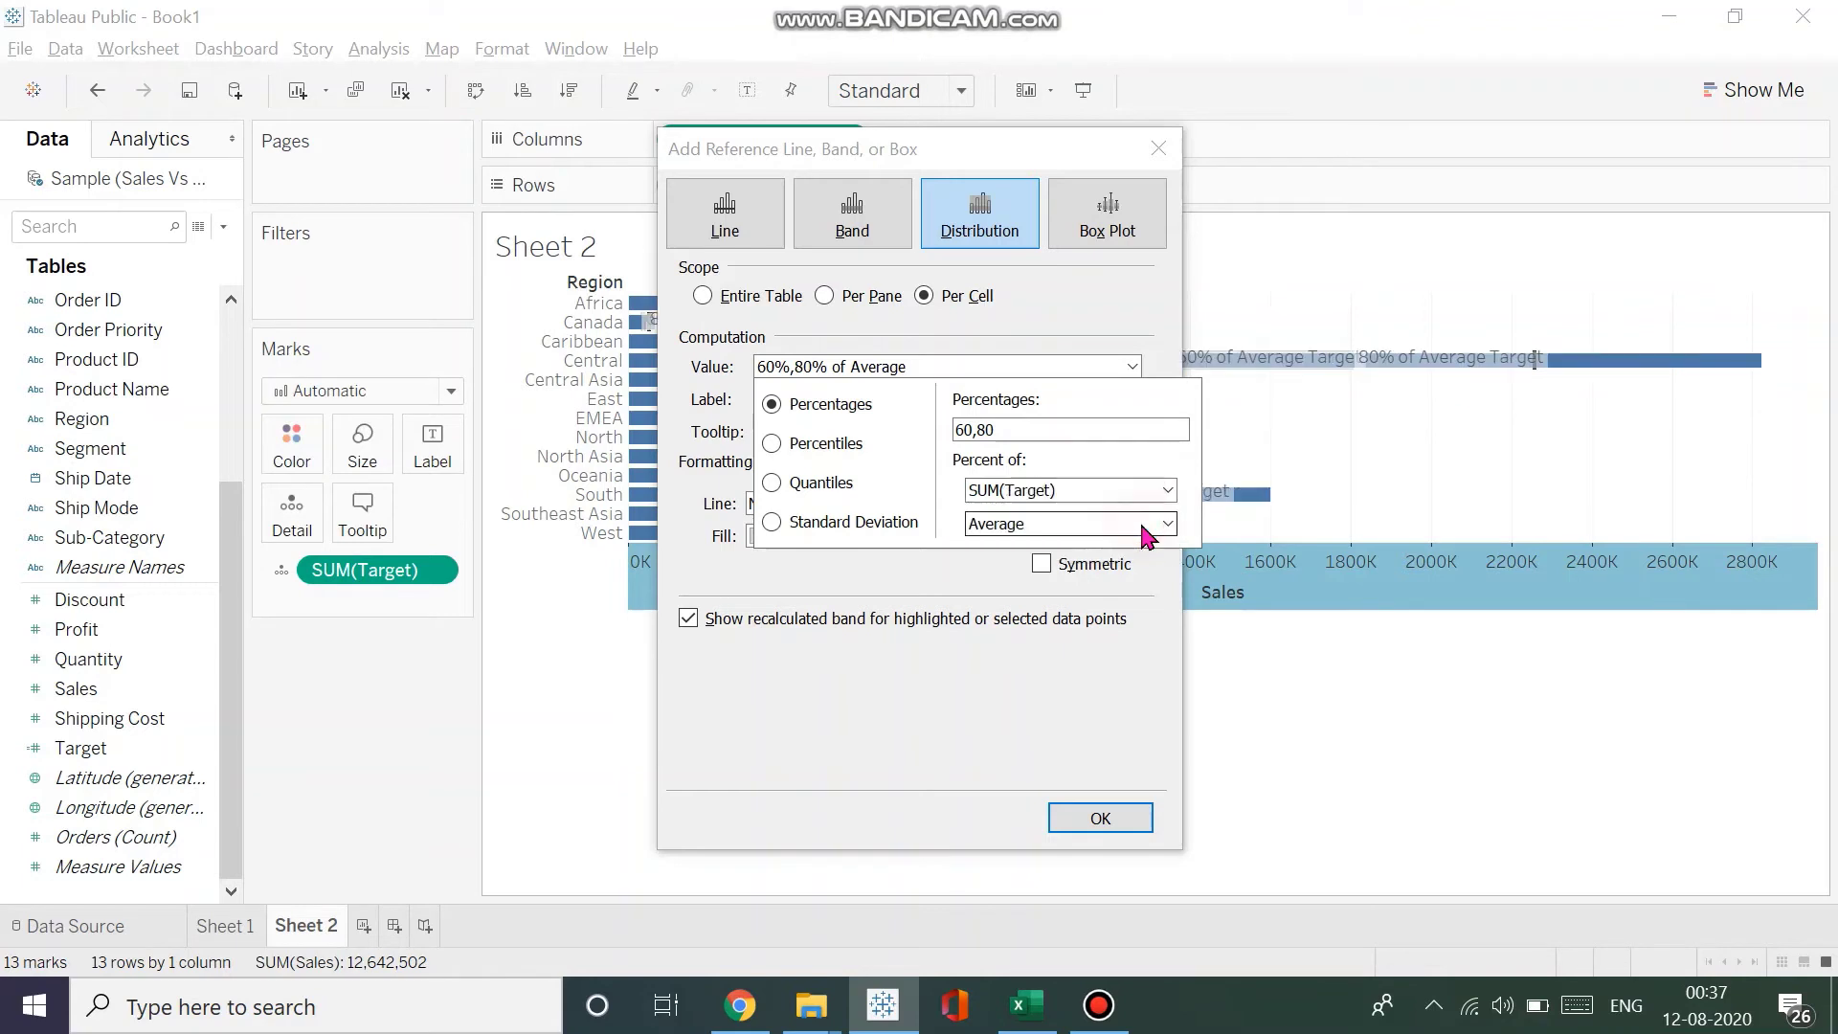
left_click(1168, 490)
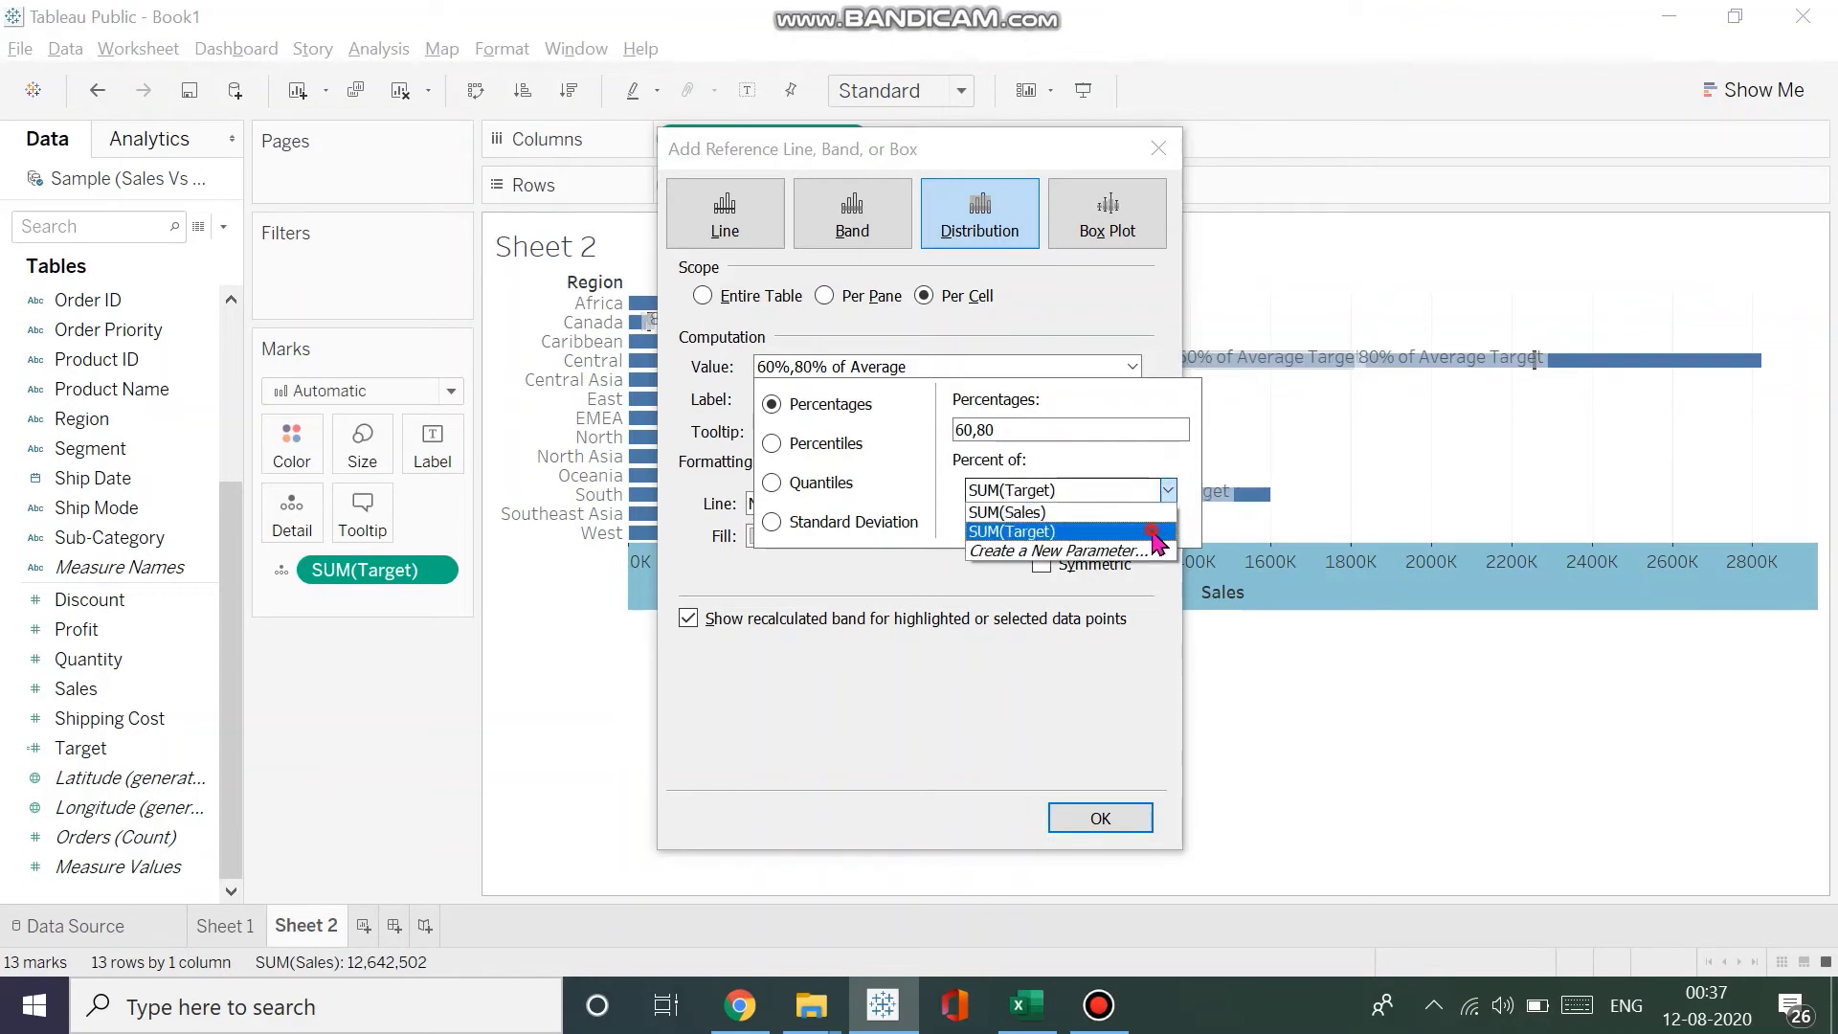
left_click(1161, 533)
left_click(1154, 532)
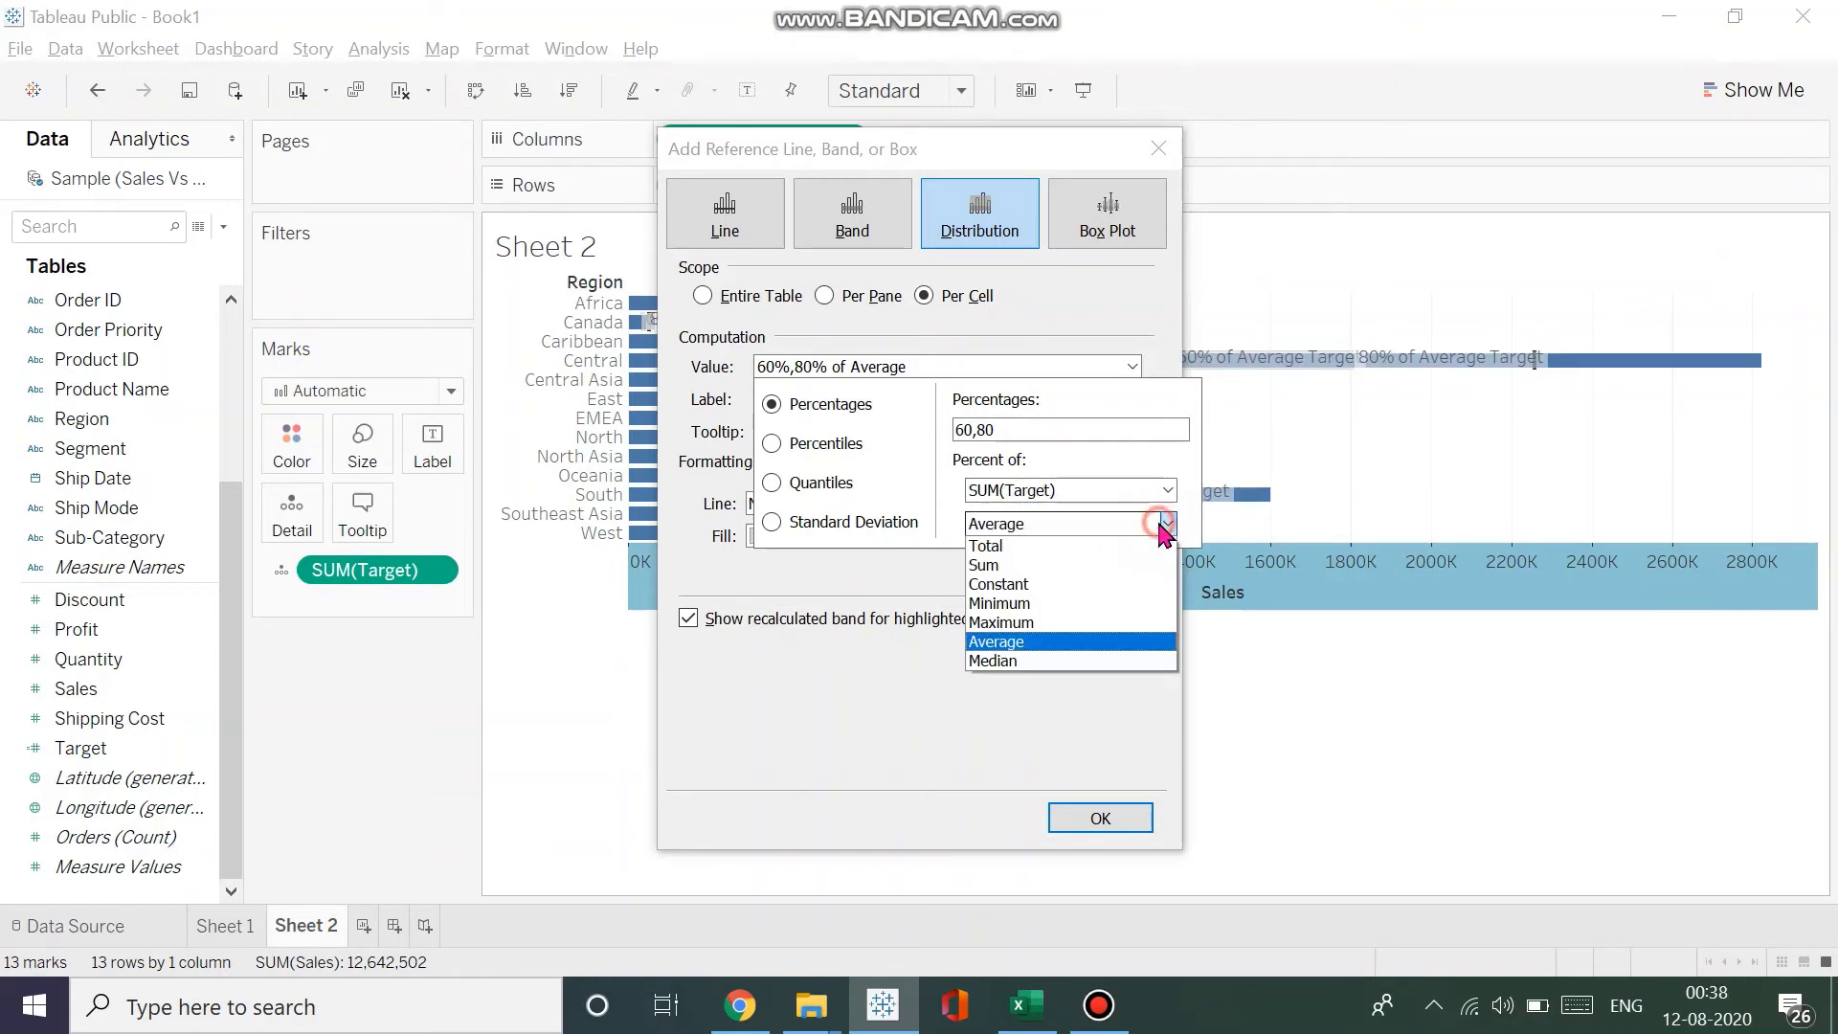
left_click(1053, 641)
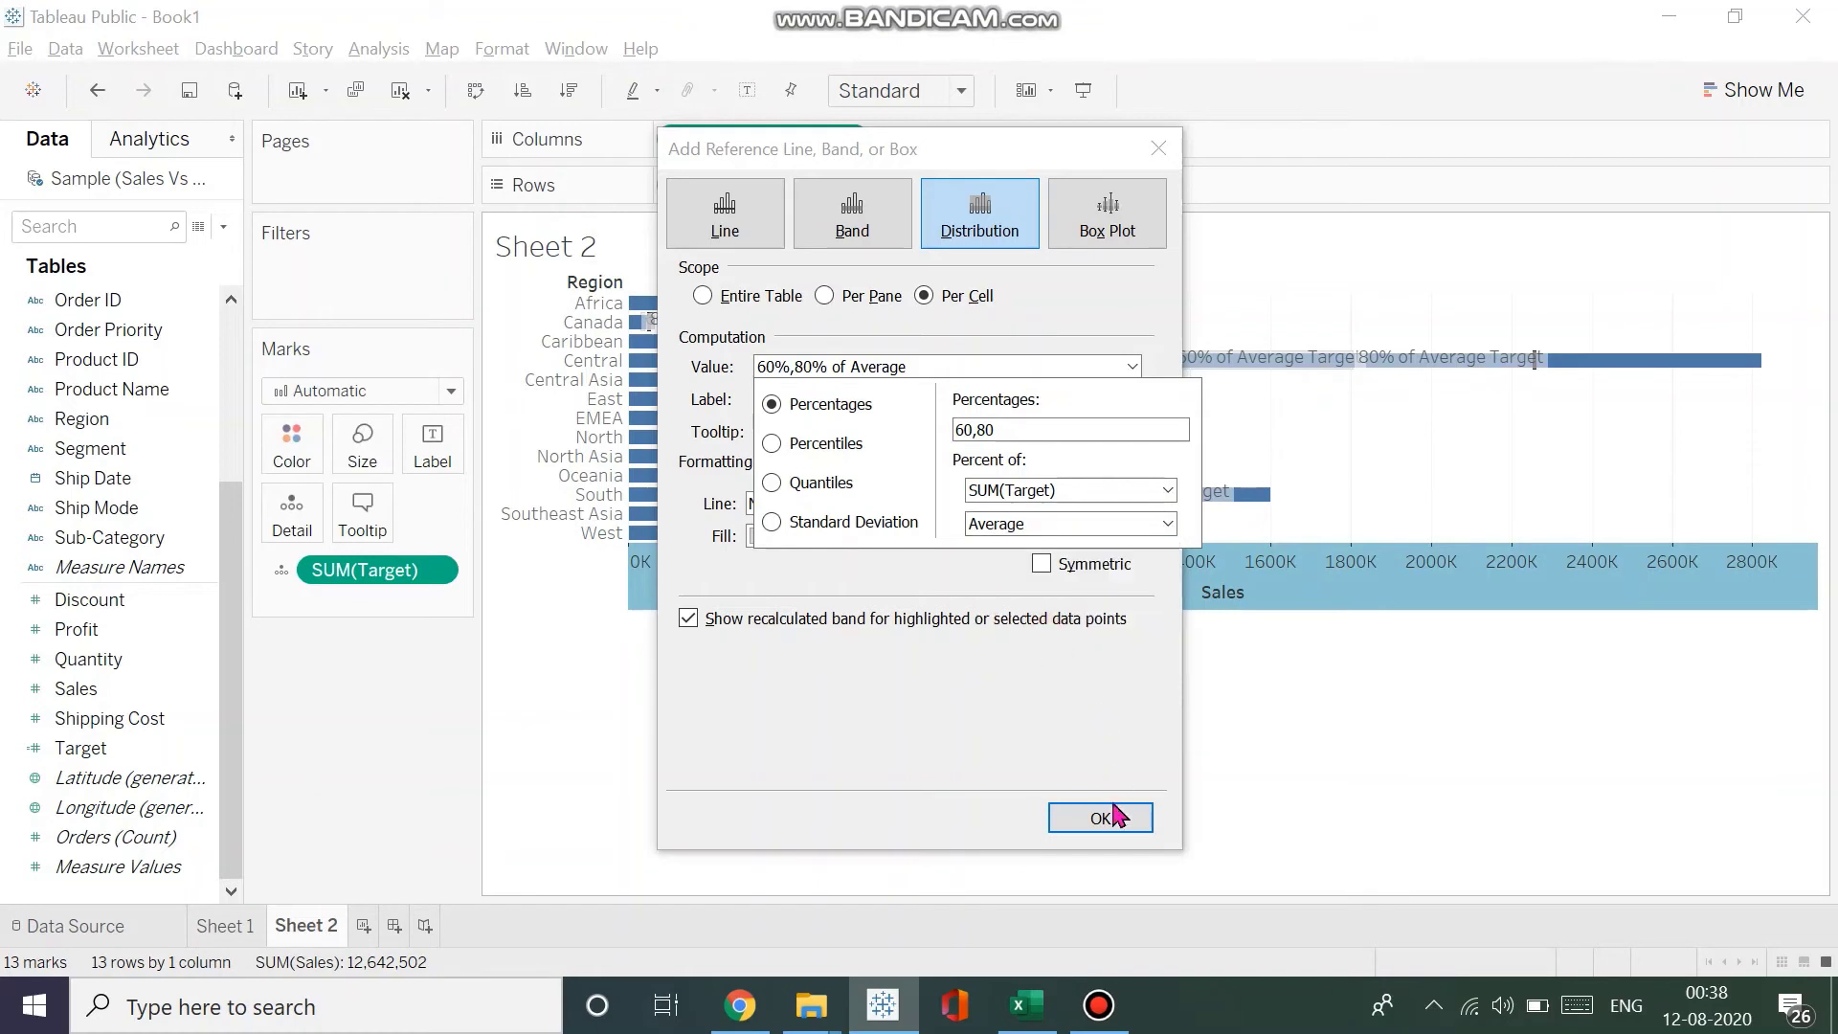
left_click(1168, 523)
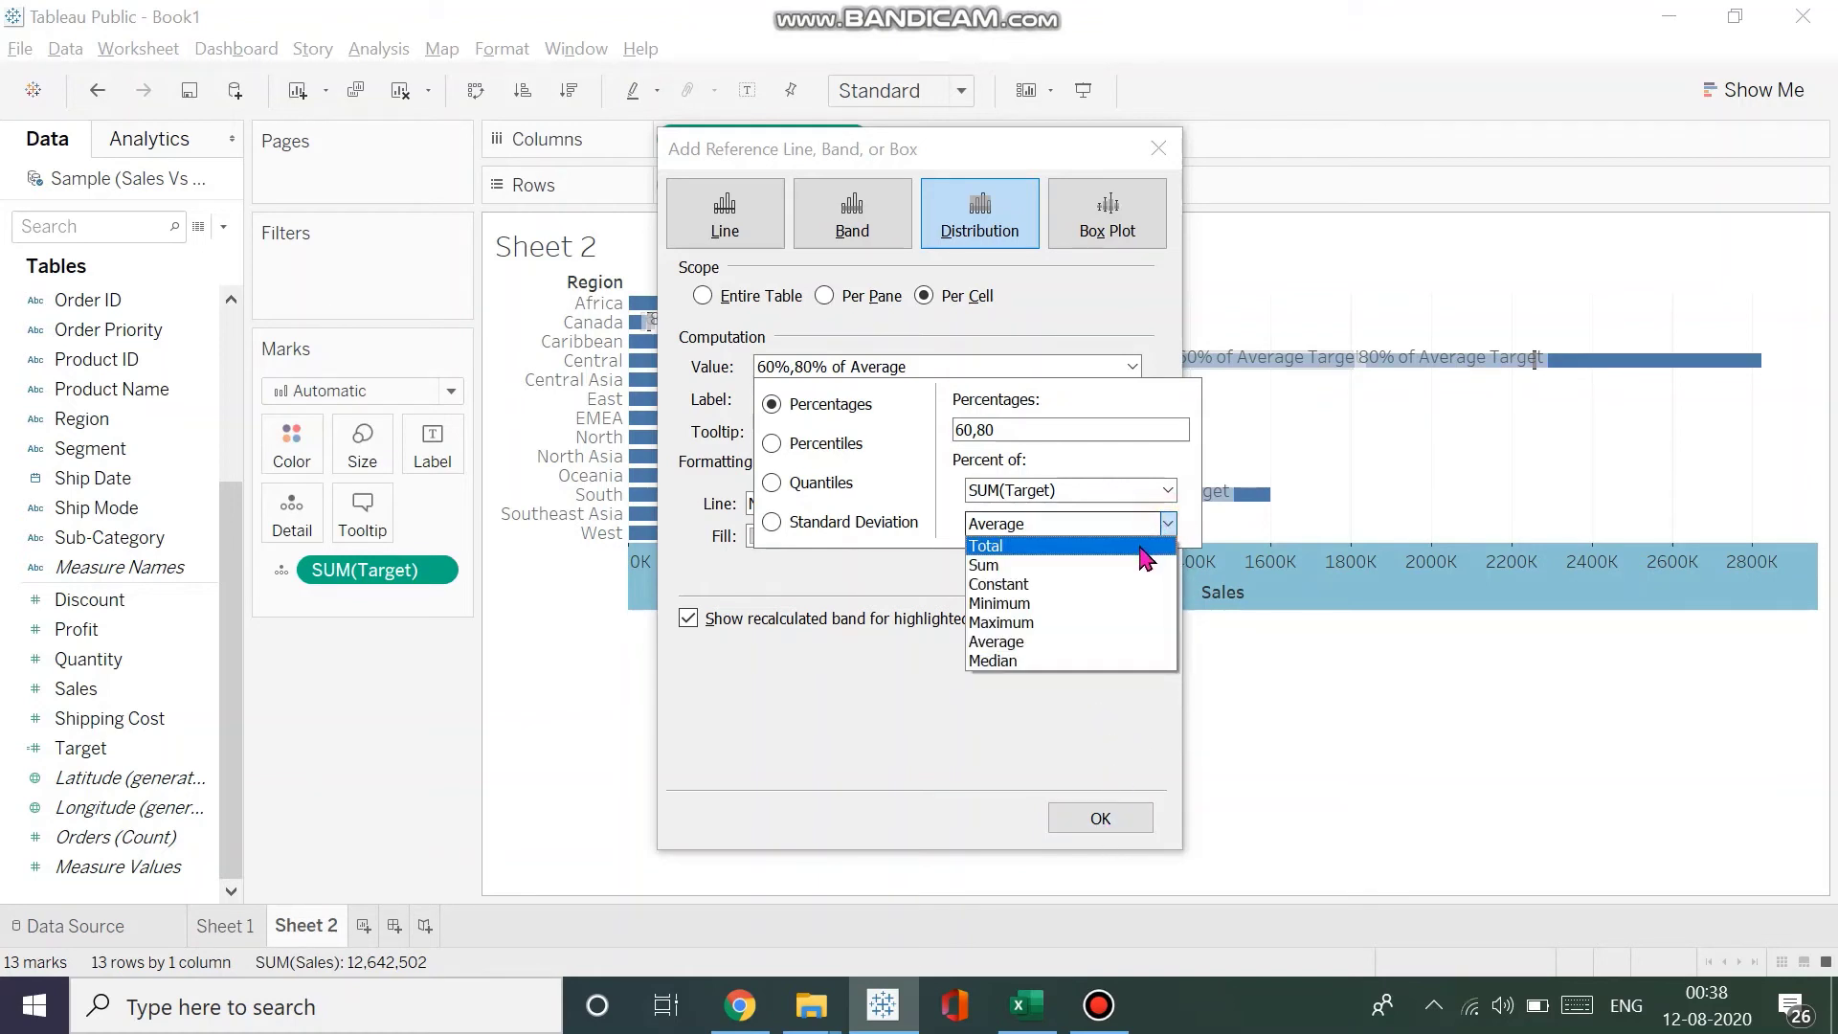
left_click(1133, 642)
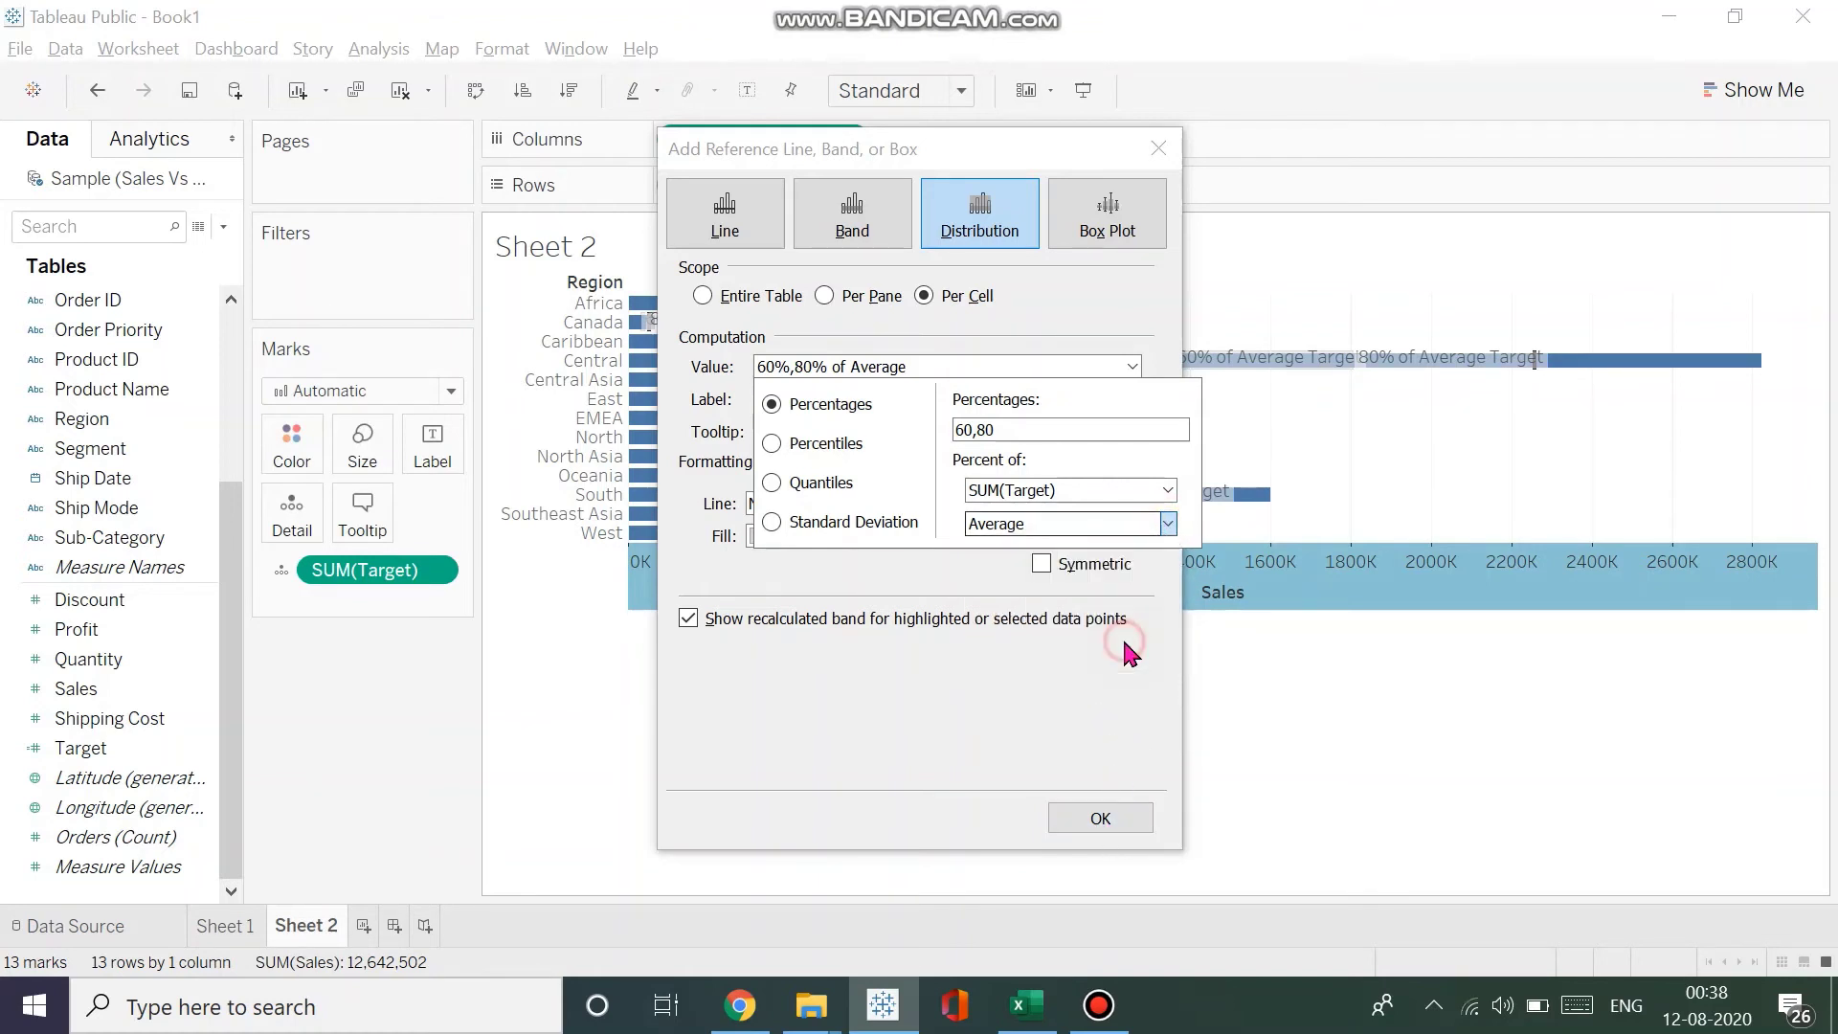
left_click(1101, 819)
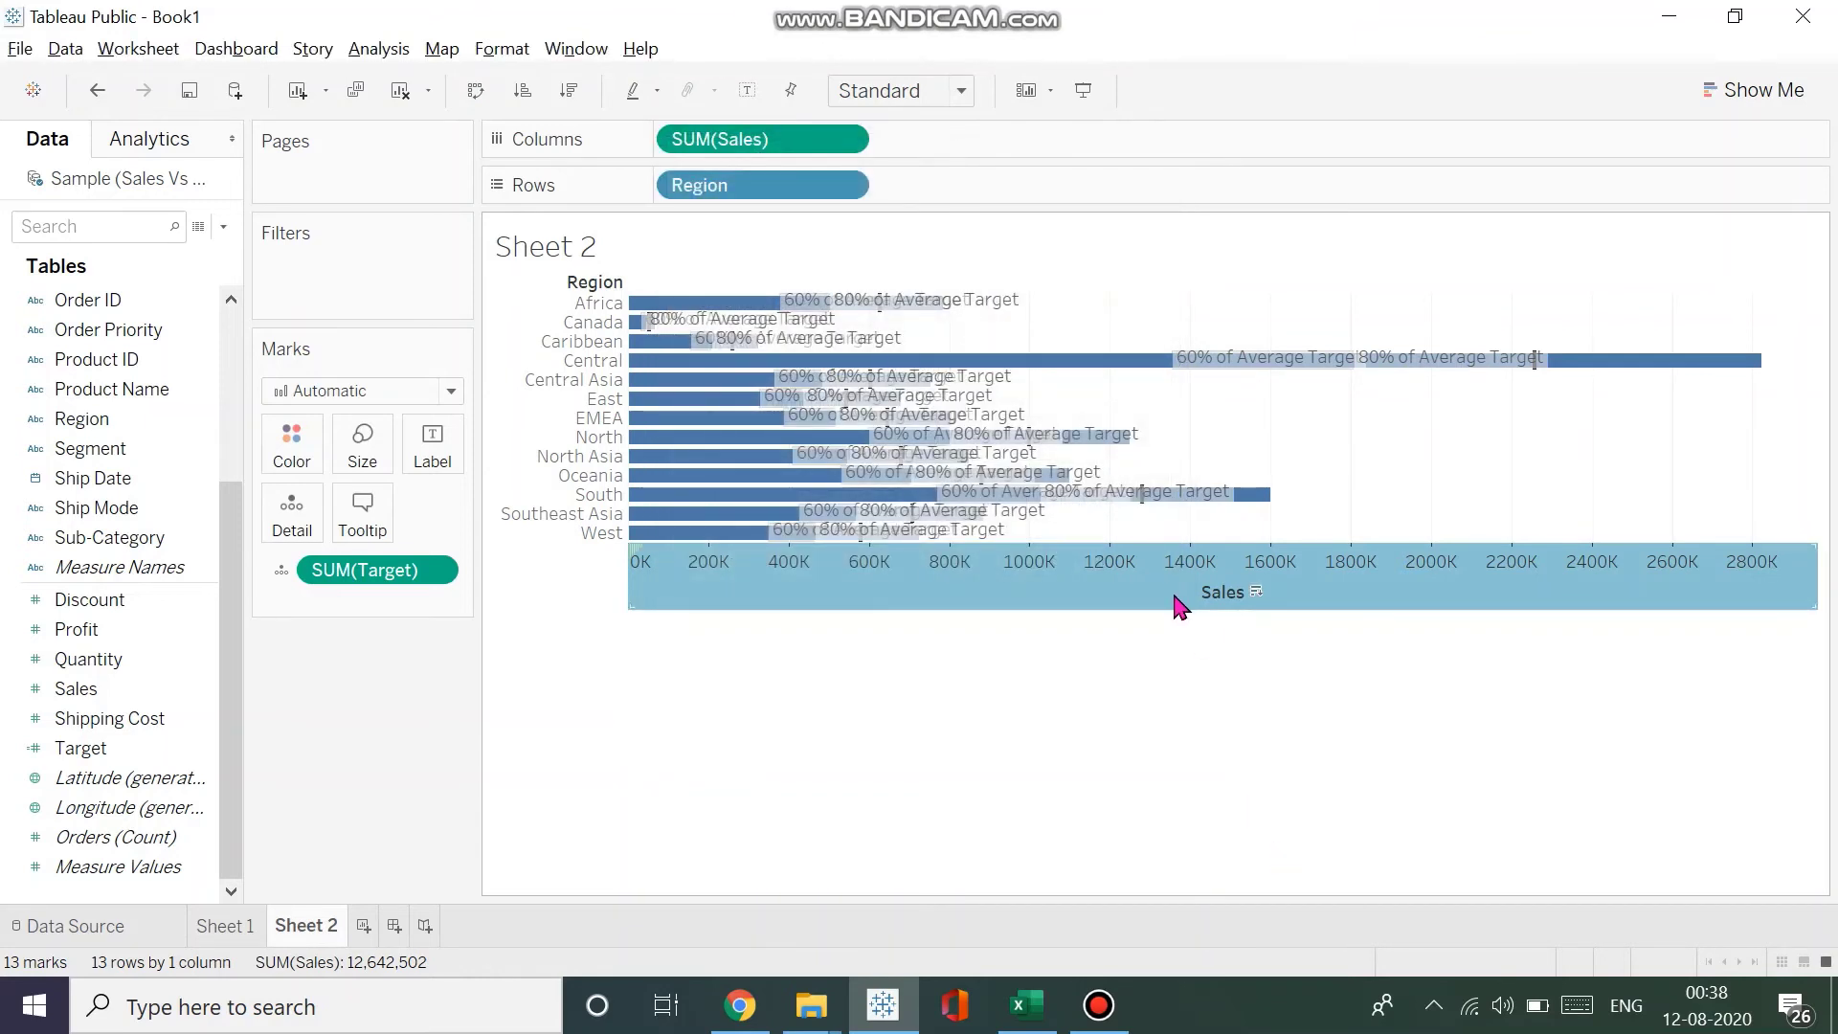
- Edit the 60%,80% of Average Target band and set its label to None
right_click(1076, 580)
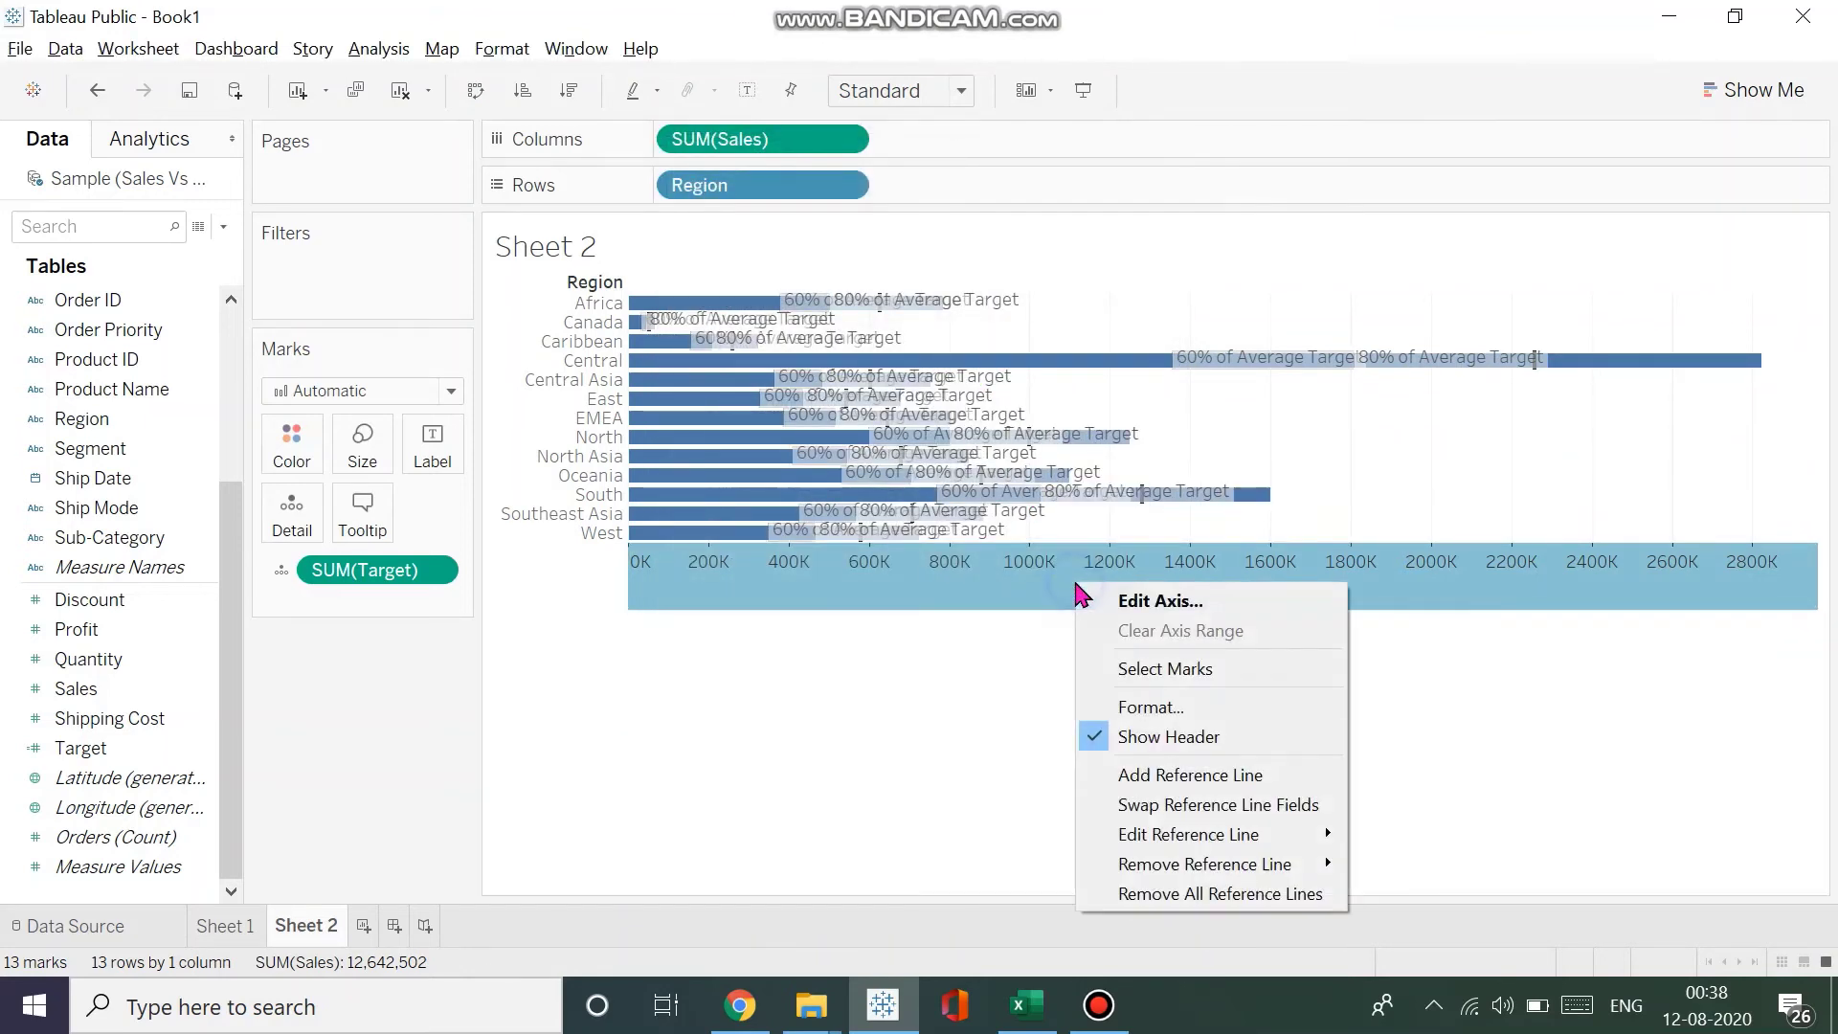
mouse_move(1317, 834)
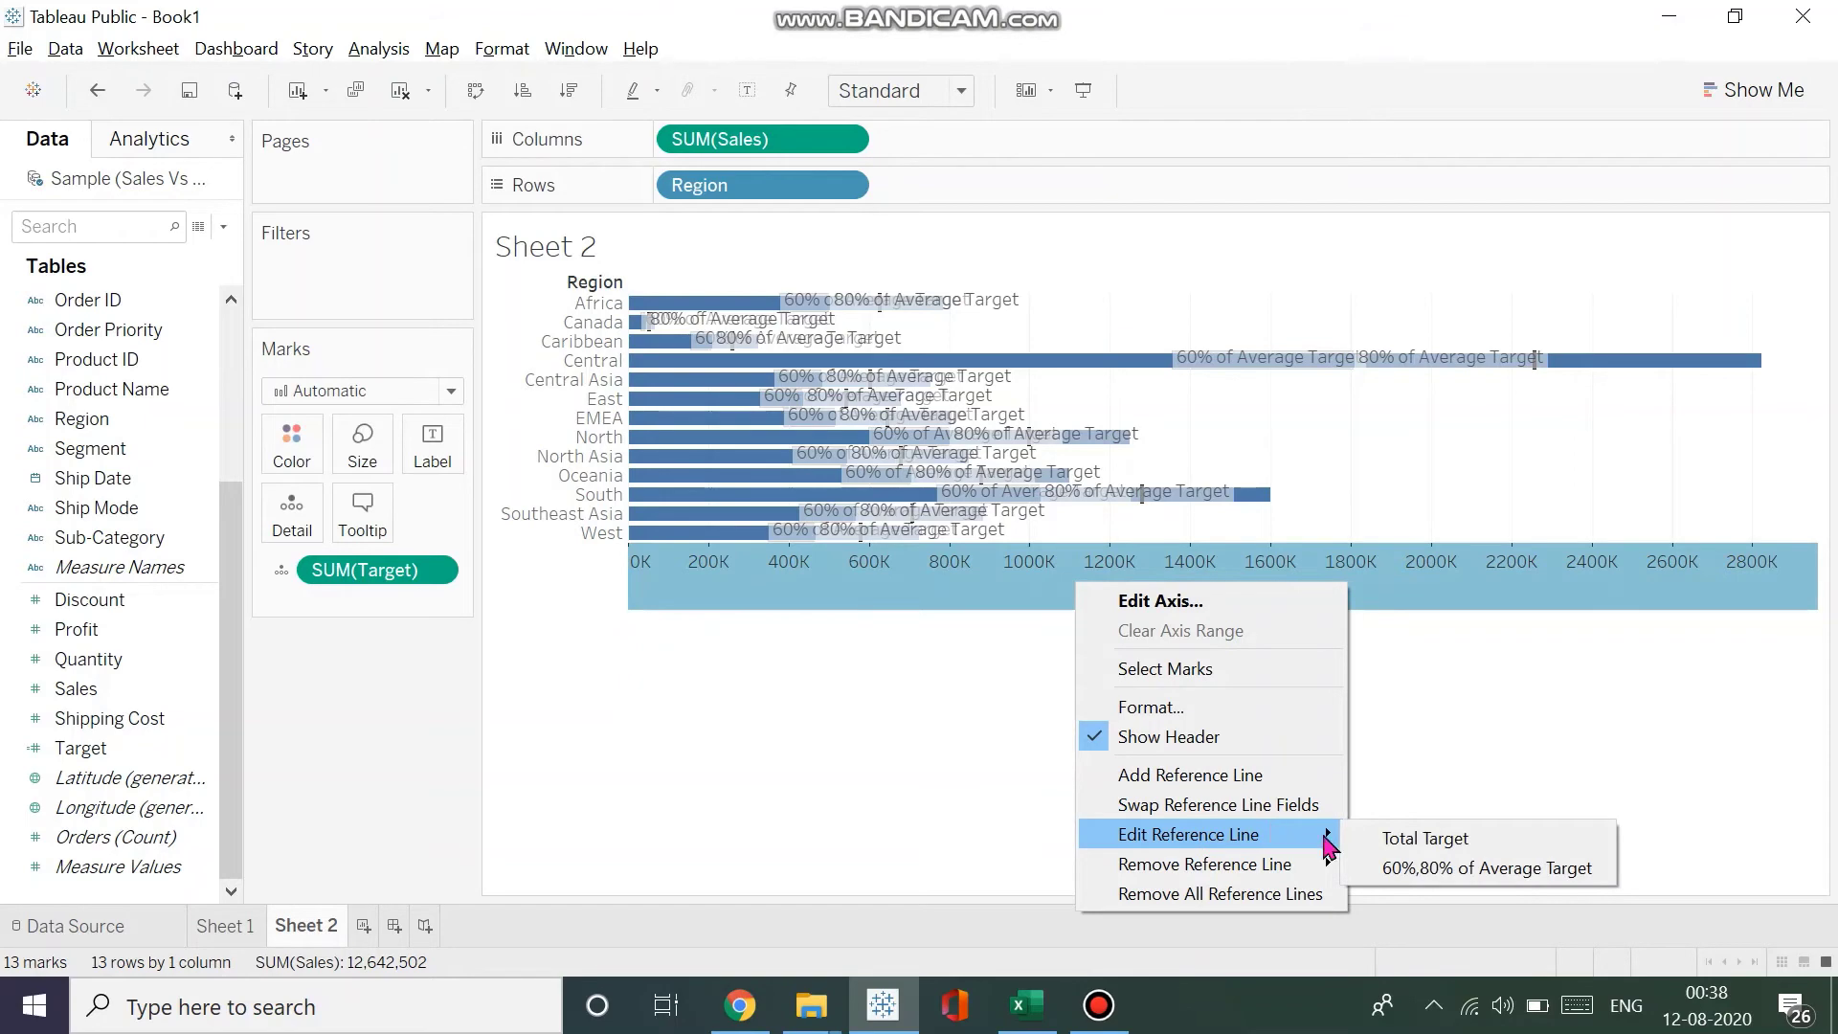
left_click(1392, 868)
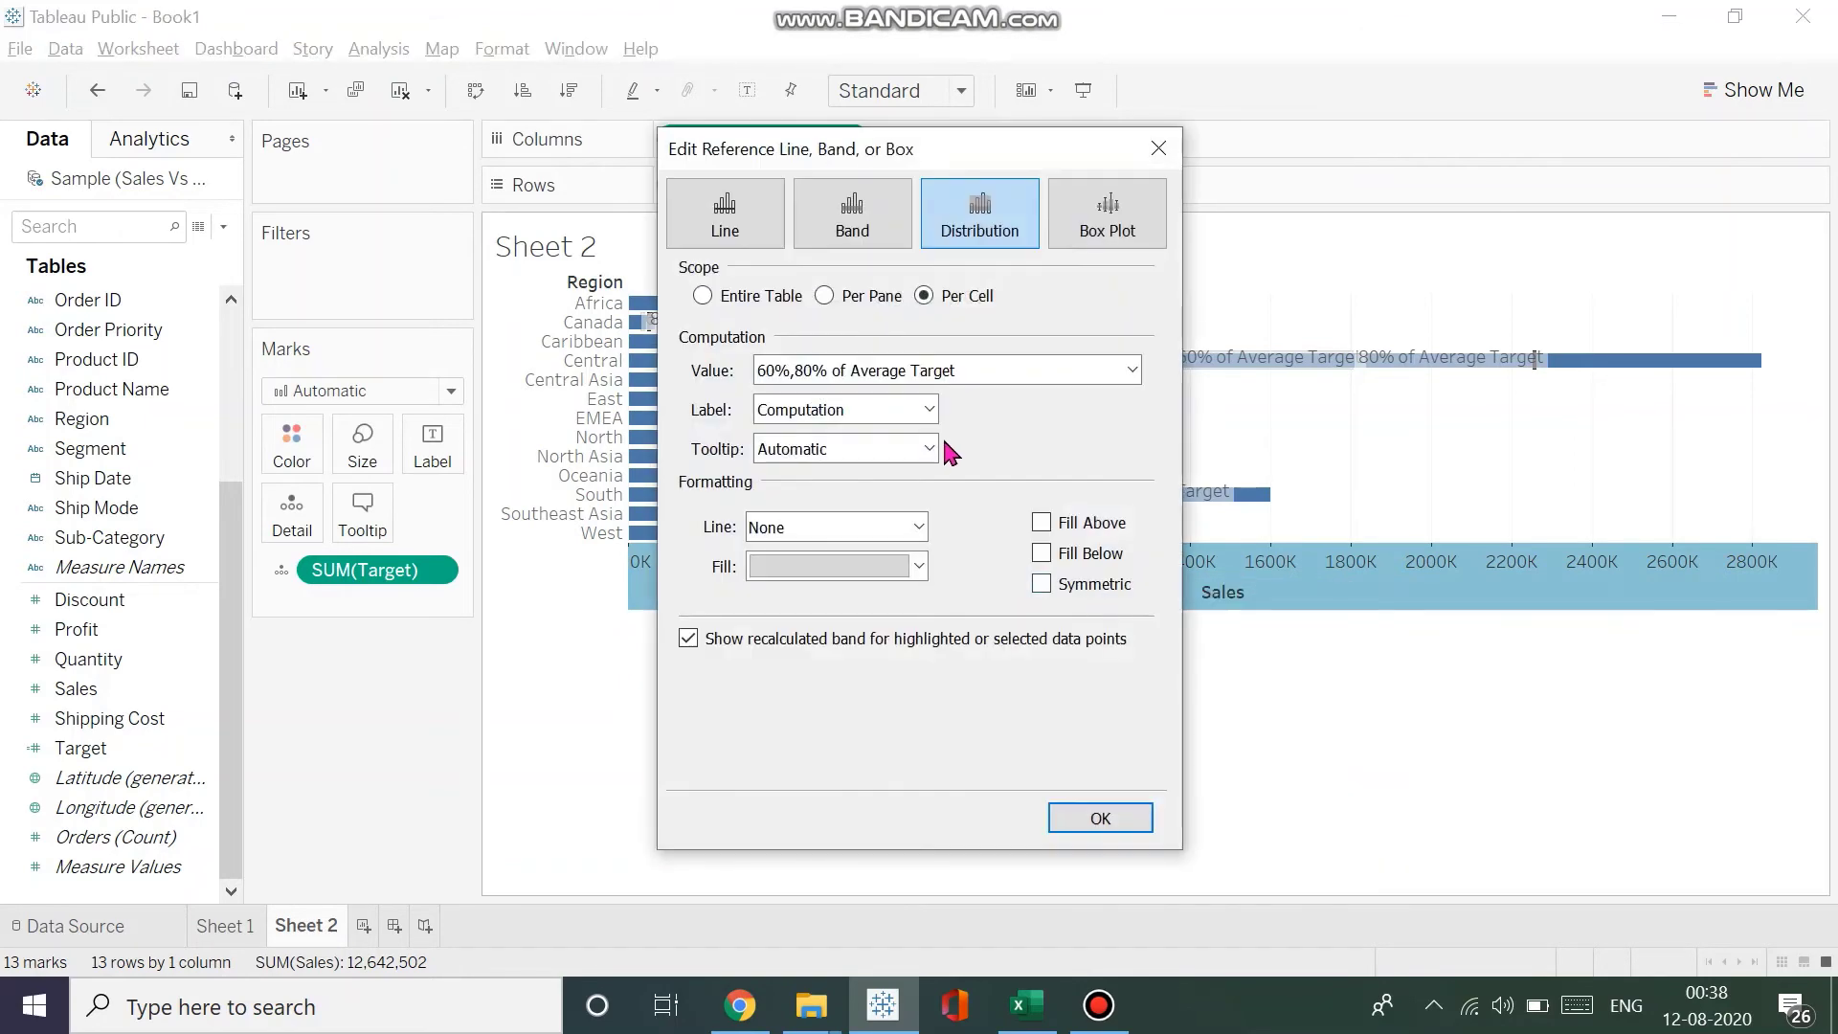
left_click(929, 414)
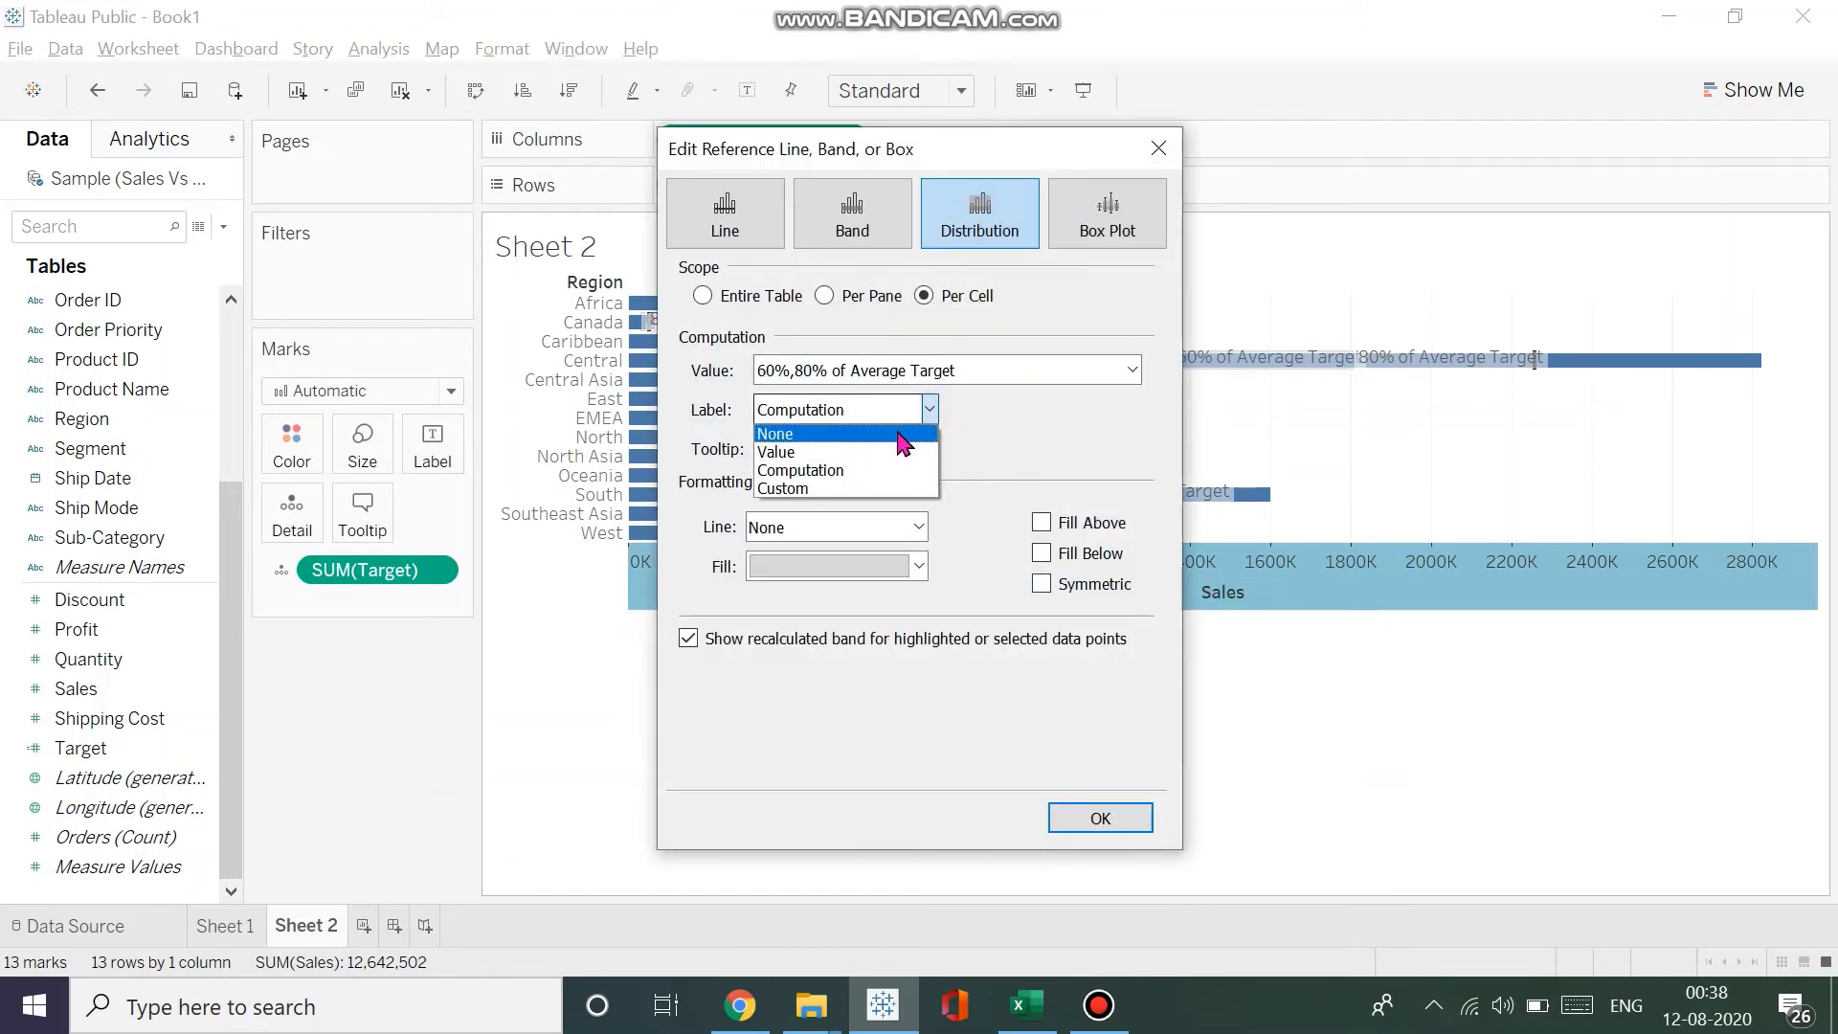
left_click(892, 437)
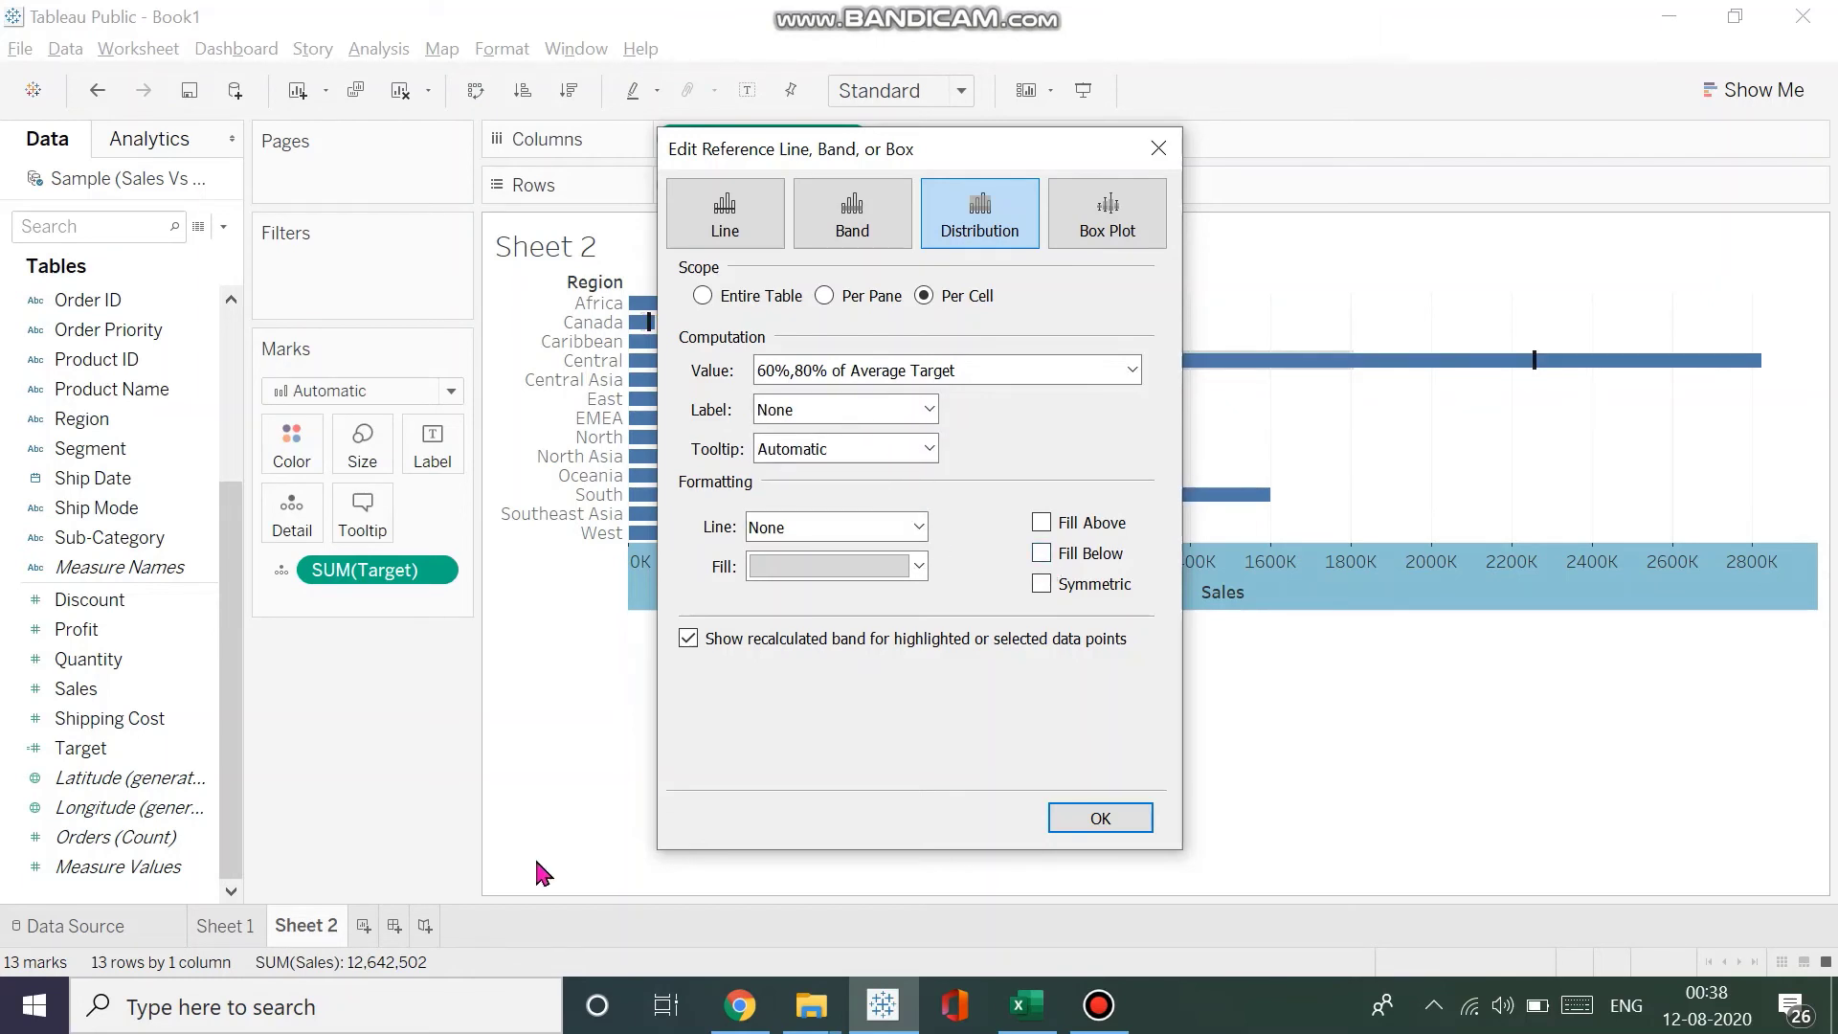
left_click(218, 943)
- Turn on Fill Below with Green Light shading for the bands and apply
left_click(1041, 553)
left_click(918, 566)
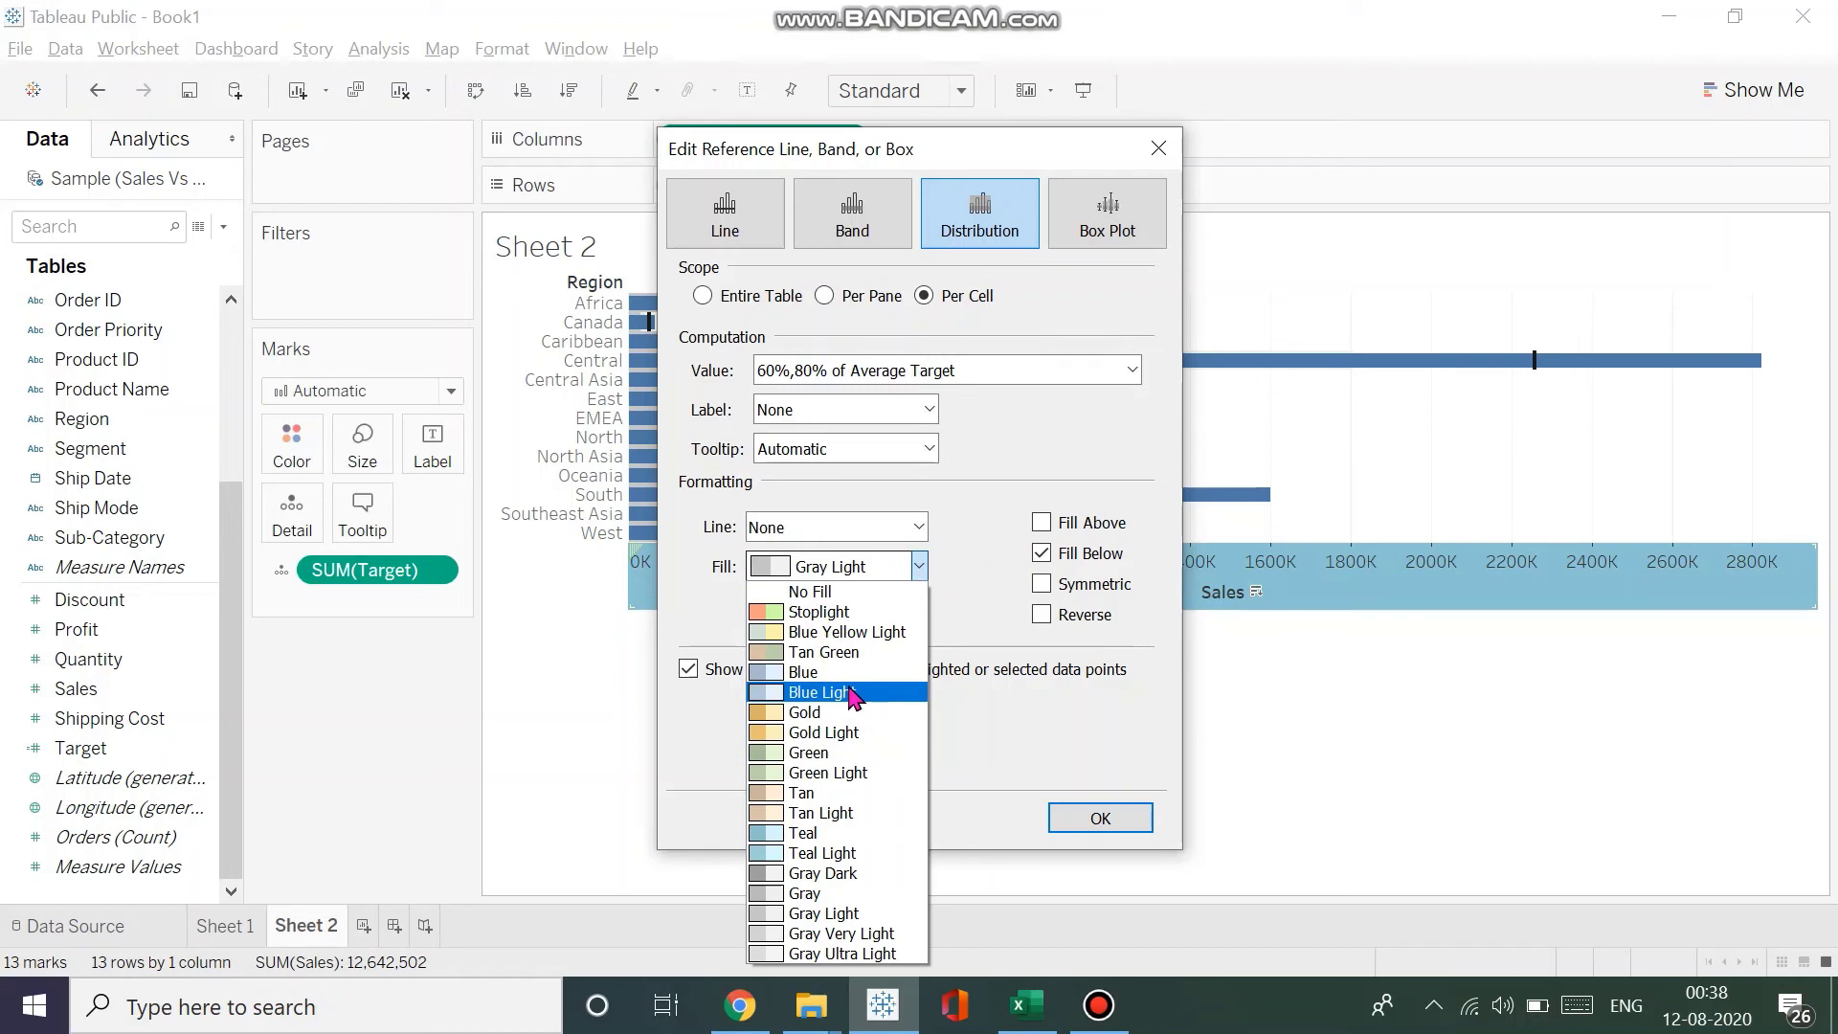
left_click(842, 774)
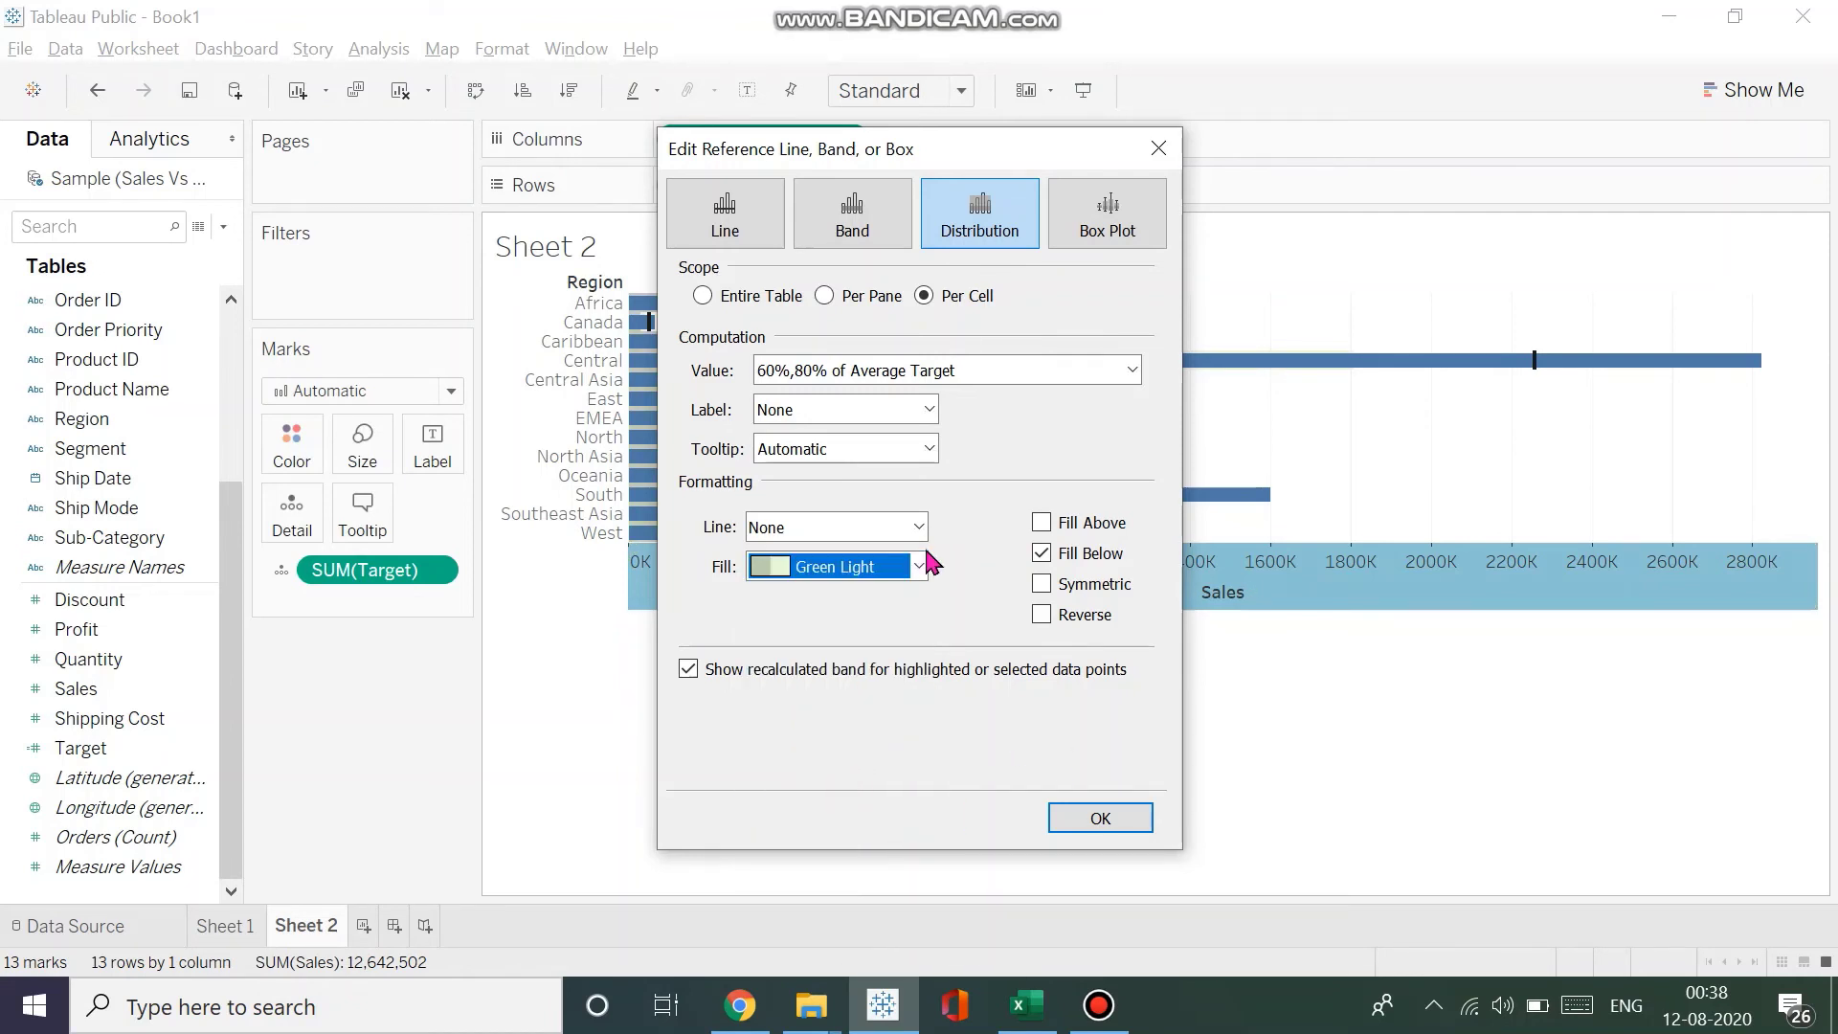
mouse_move(989, 140)
left_mouse_down()
mouse_move(1040, 351)
mouse_move(1184, 600)
mouse_move(1184, 638)
mouse_move(1145, 545)
mouse_move(1154, 517)
mouse_move(991, 148)
left_mouse_up()
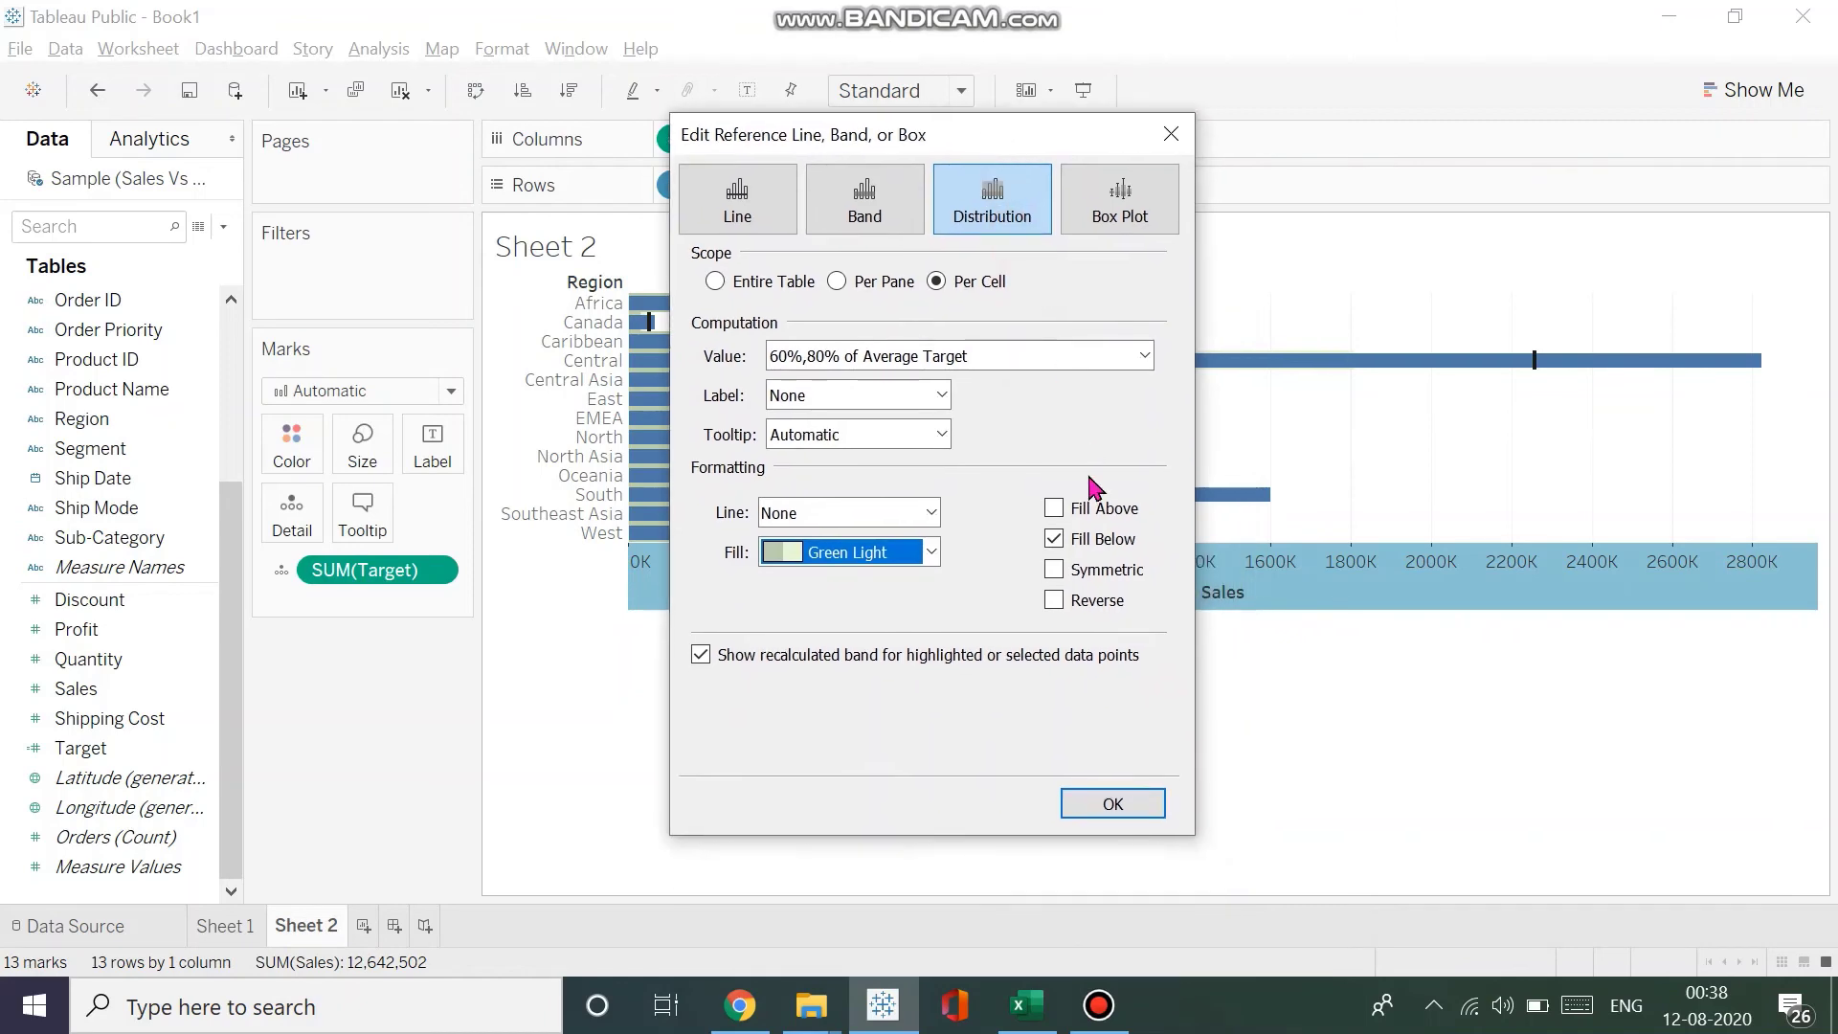
left_click(1107, 809)
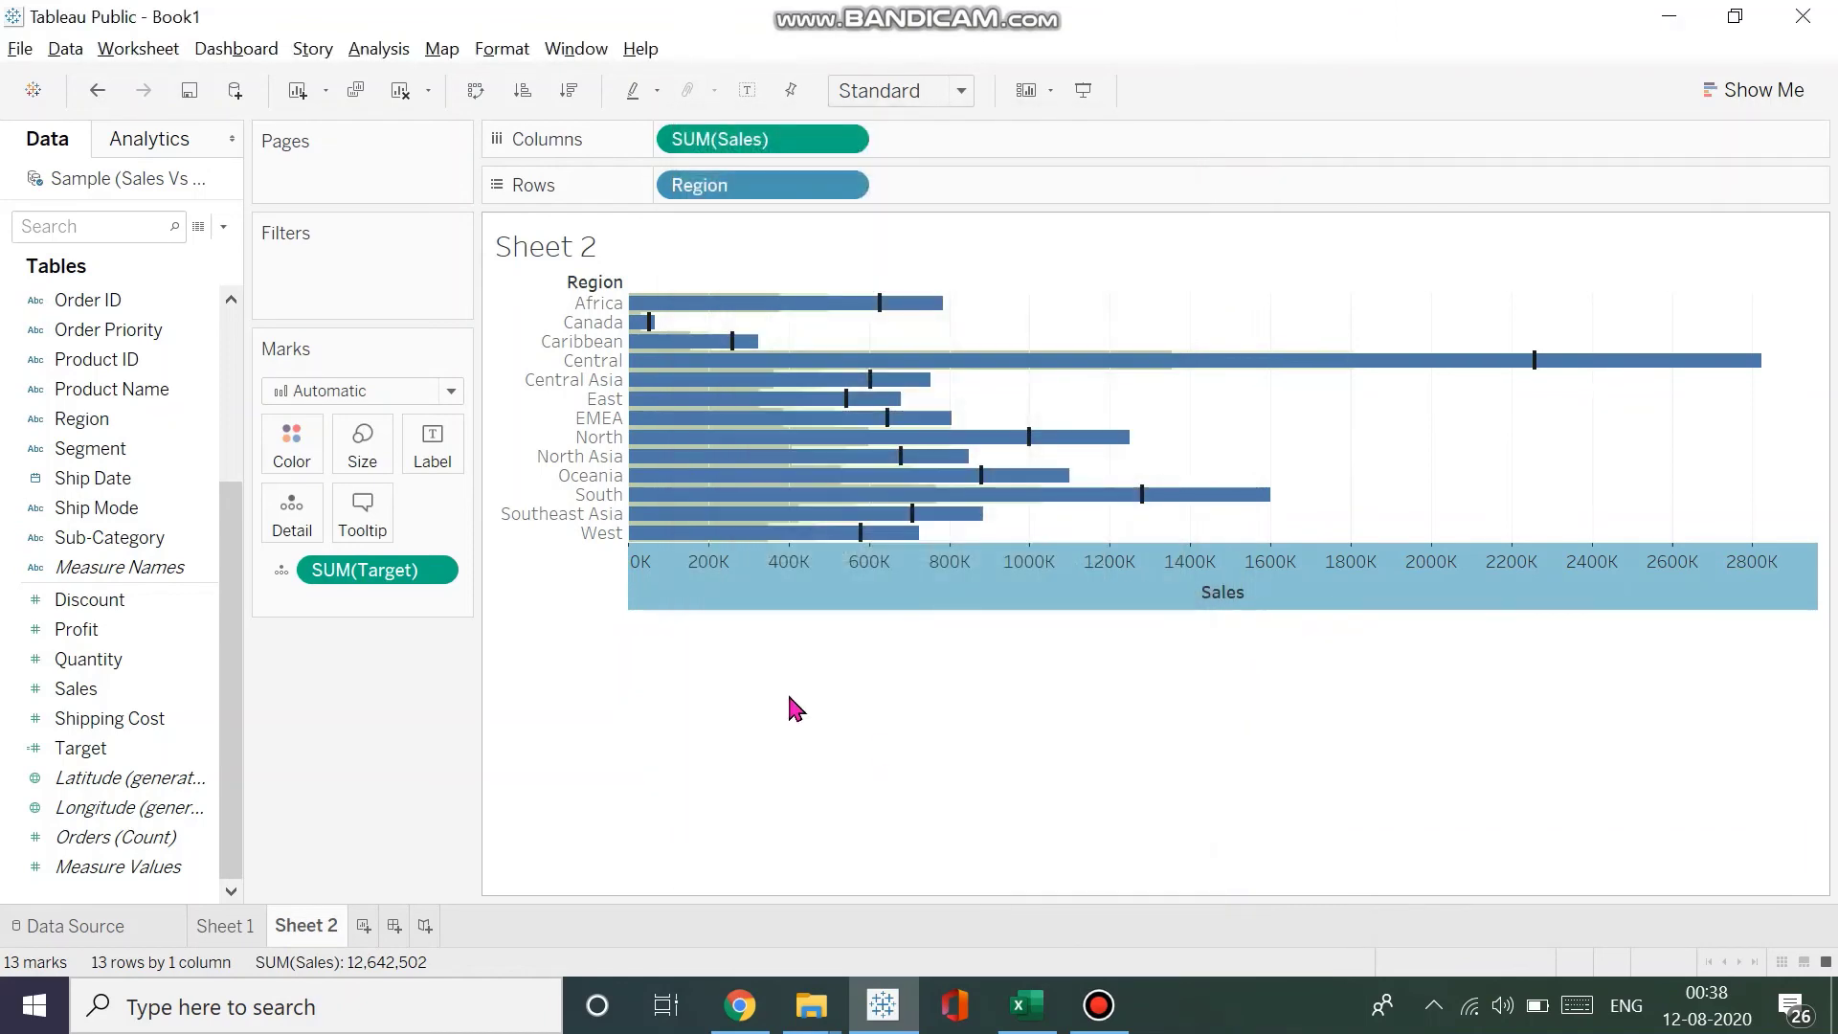
- Drag the Size slider to make the region Sales bars thinner
left_click(345, 452)
left_click_drag(467, 510, 406, 530)
left_click(656, 697)
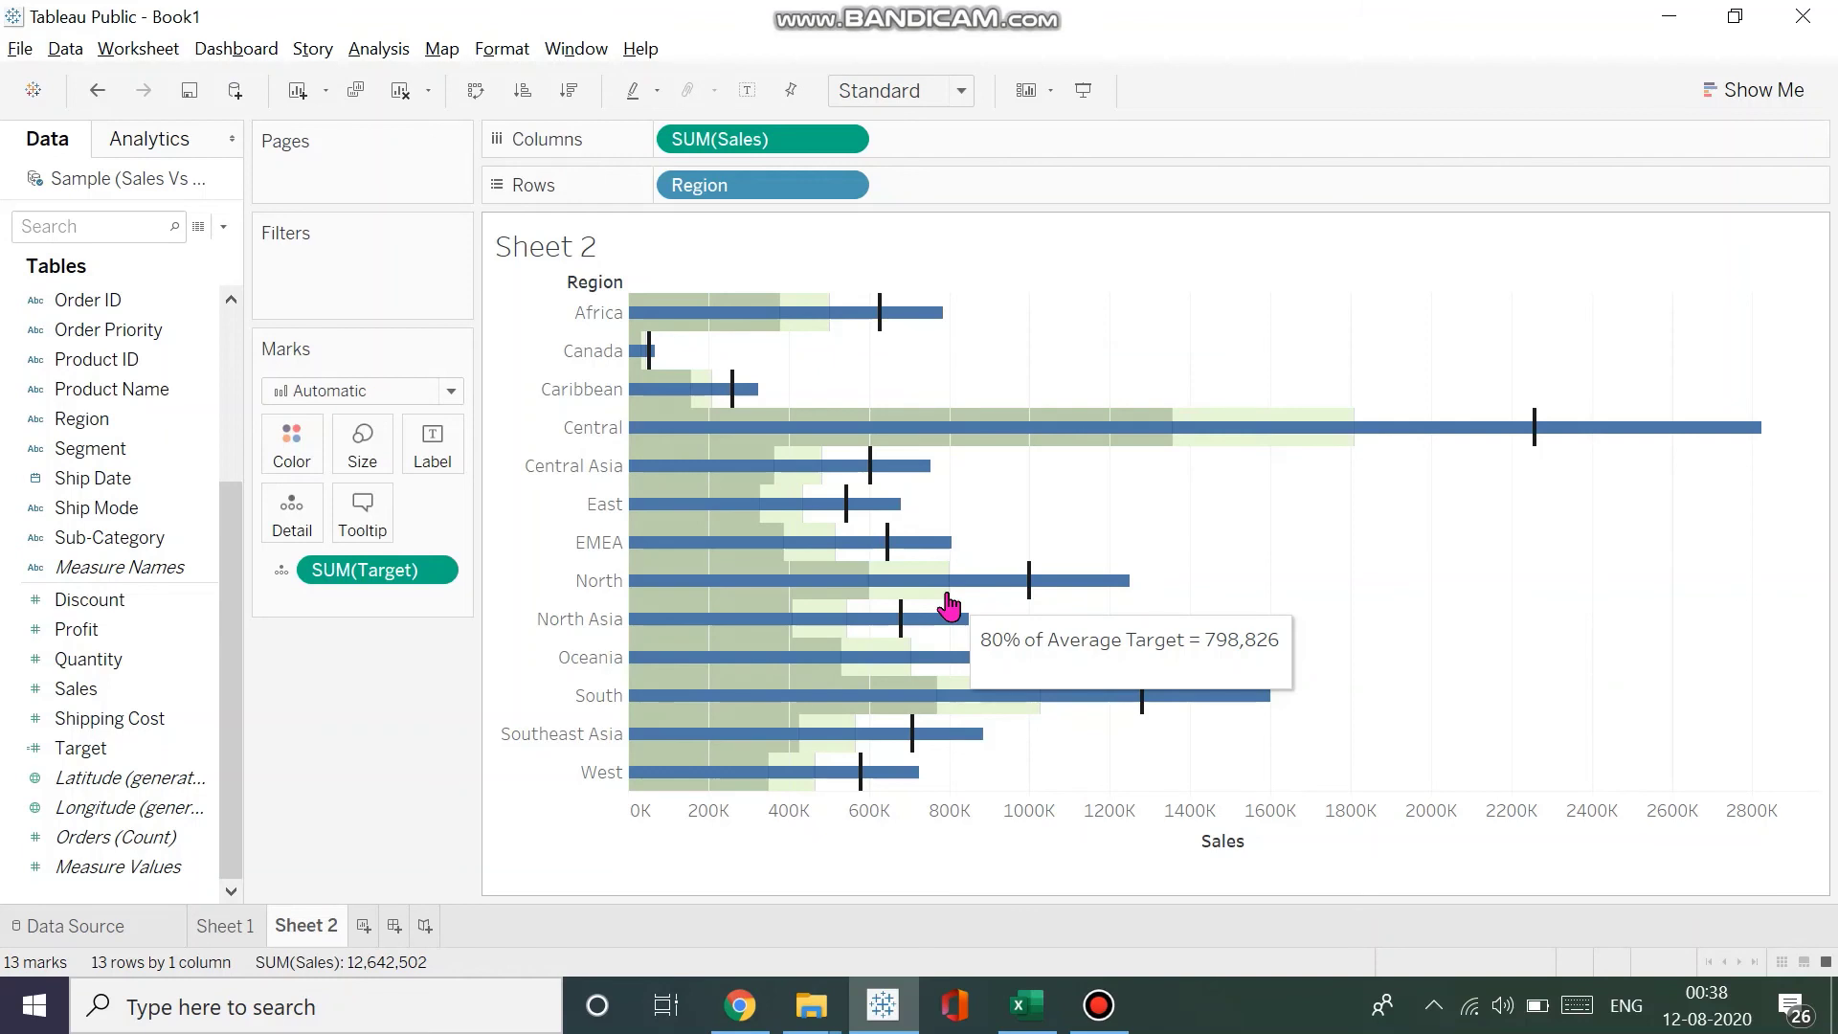
- Inspect the North target line, then return to Sheet 1's Sub-Category bullet graph
left_click(1031, 590)
left_click(1087, 504)
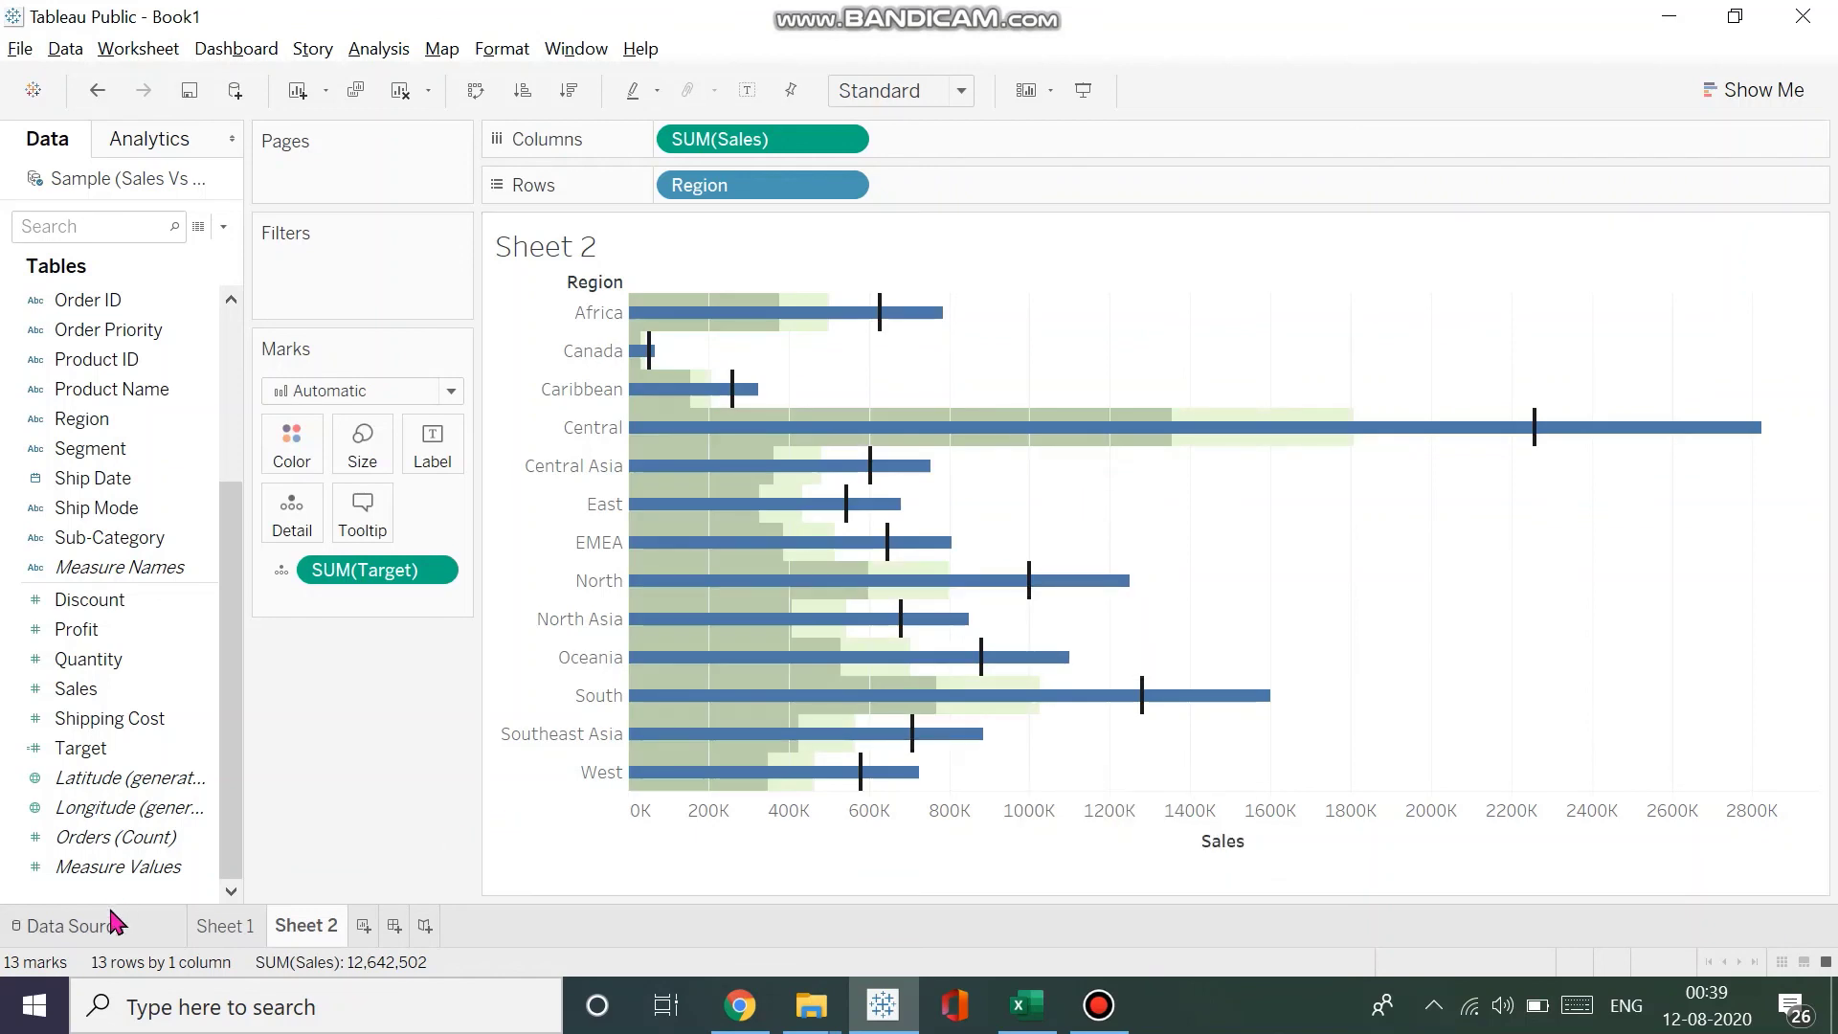
left_click(216, 930)
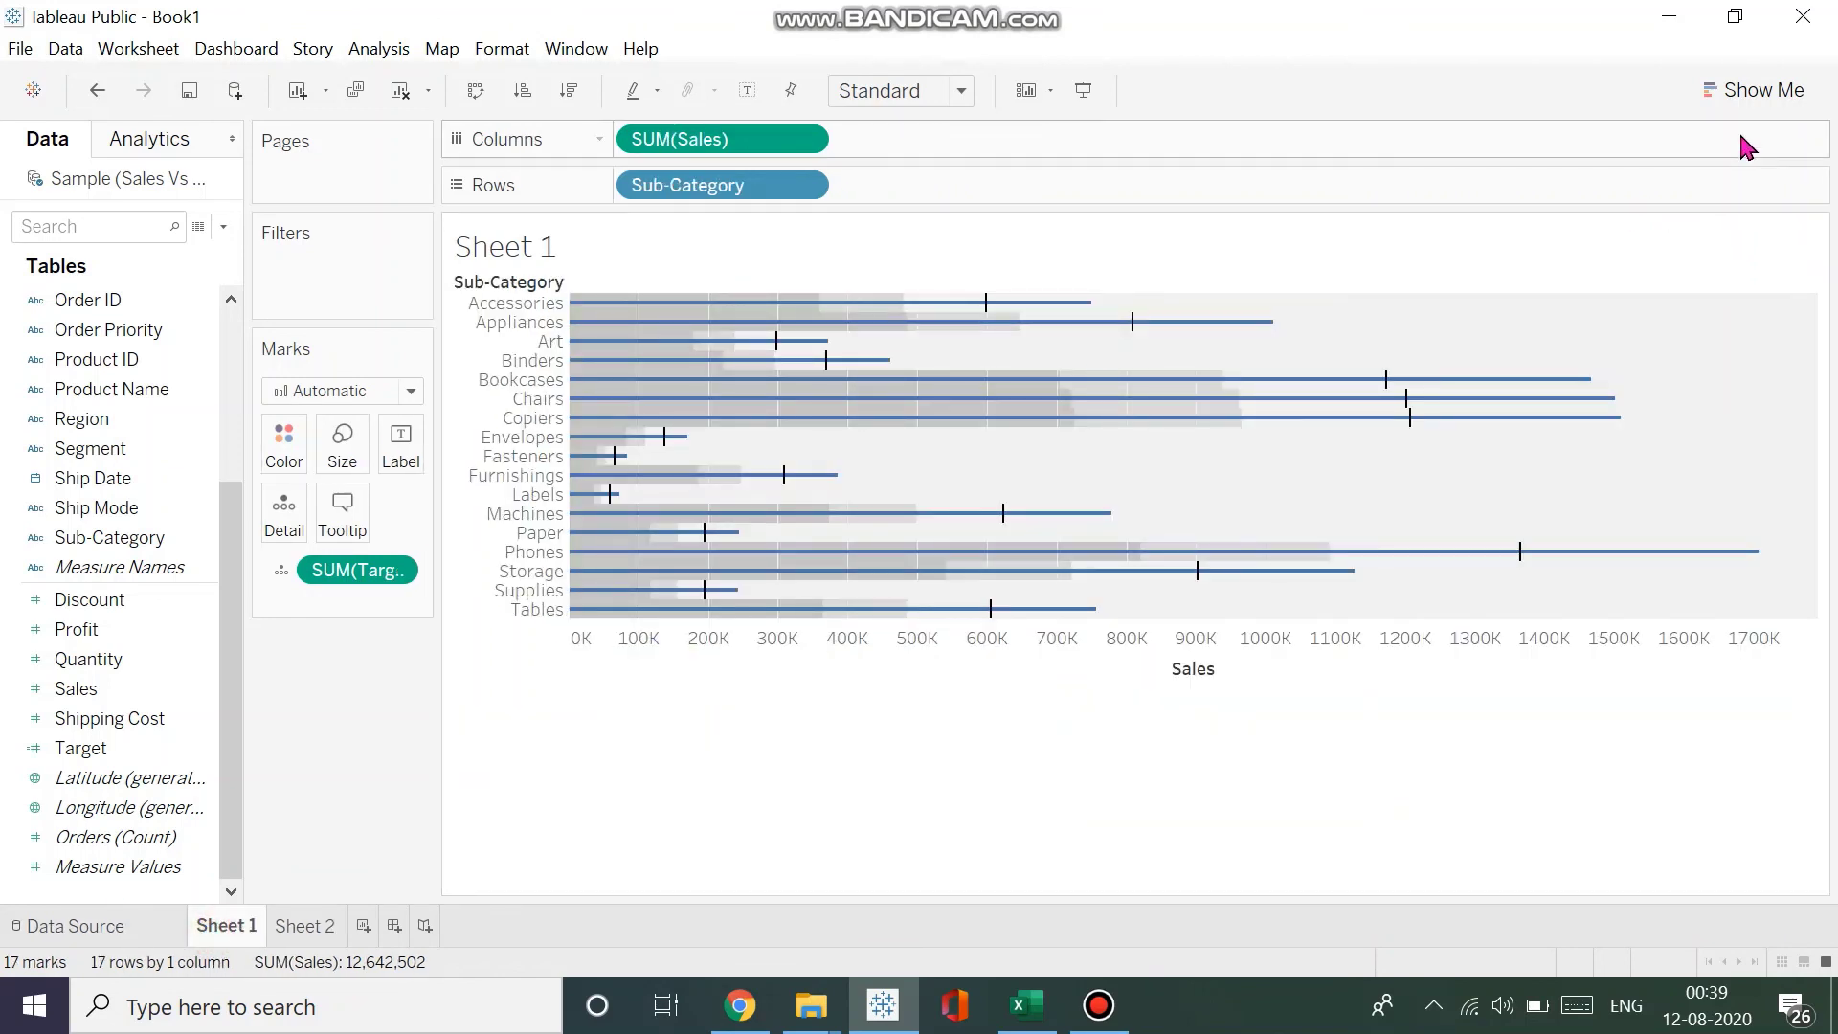
- Glance at Show Me chart types, then return to the Sheet 2 Region bullet graph
left_click(1742, 92)
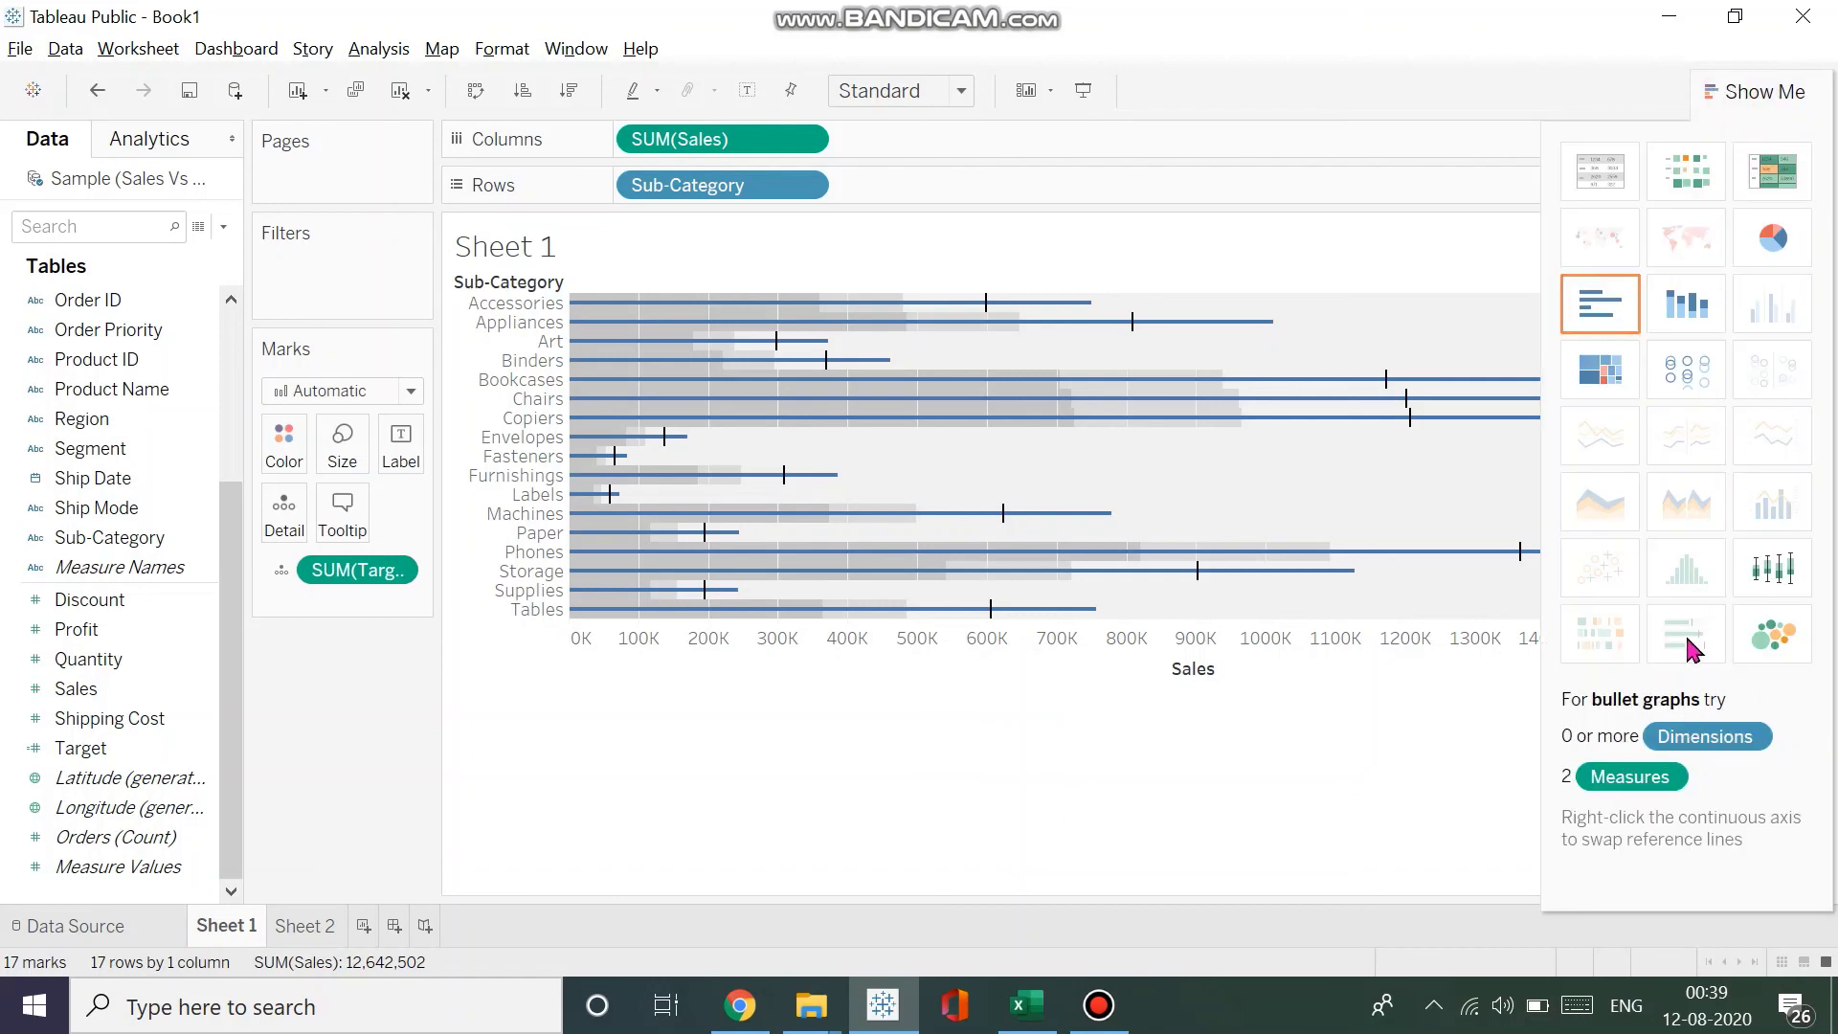
left_click(1709, 90)
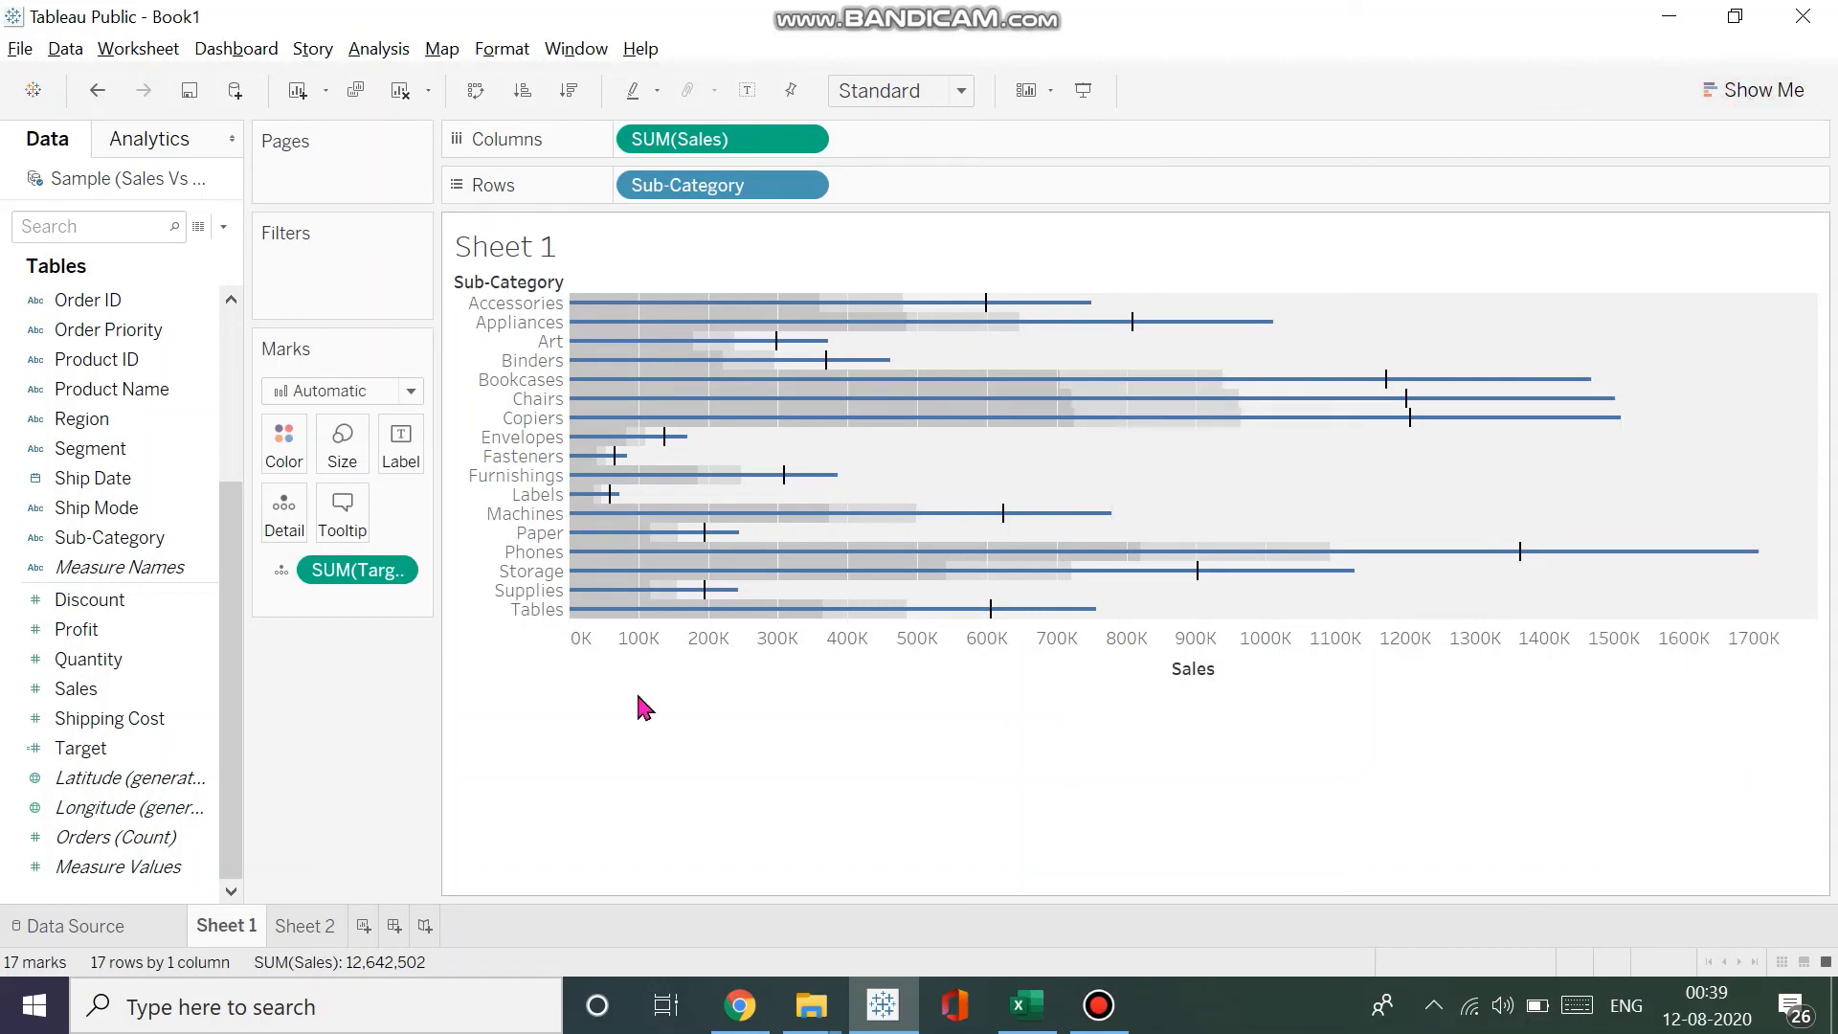
left_click(296, 926)
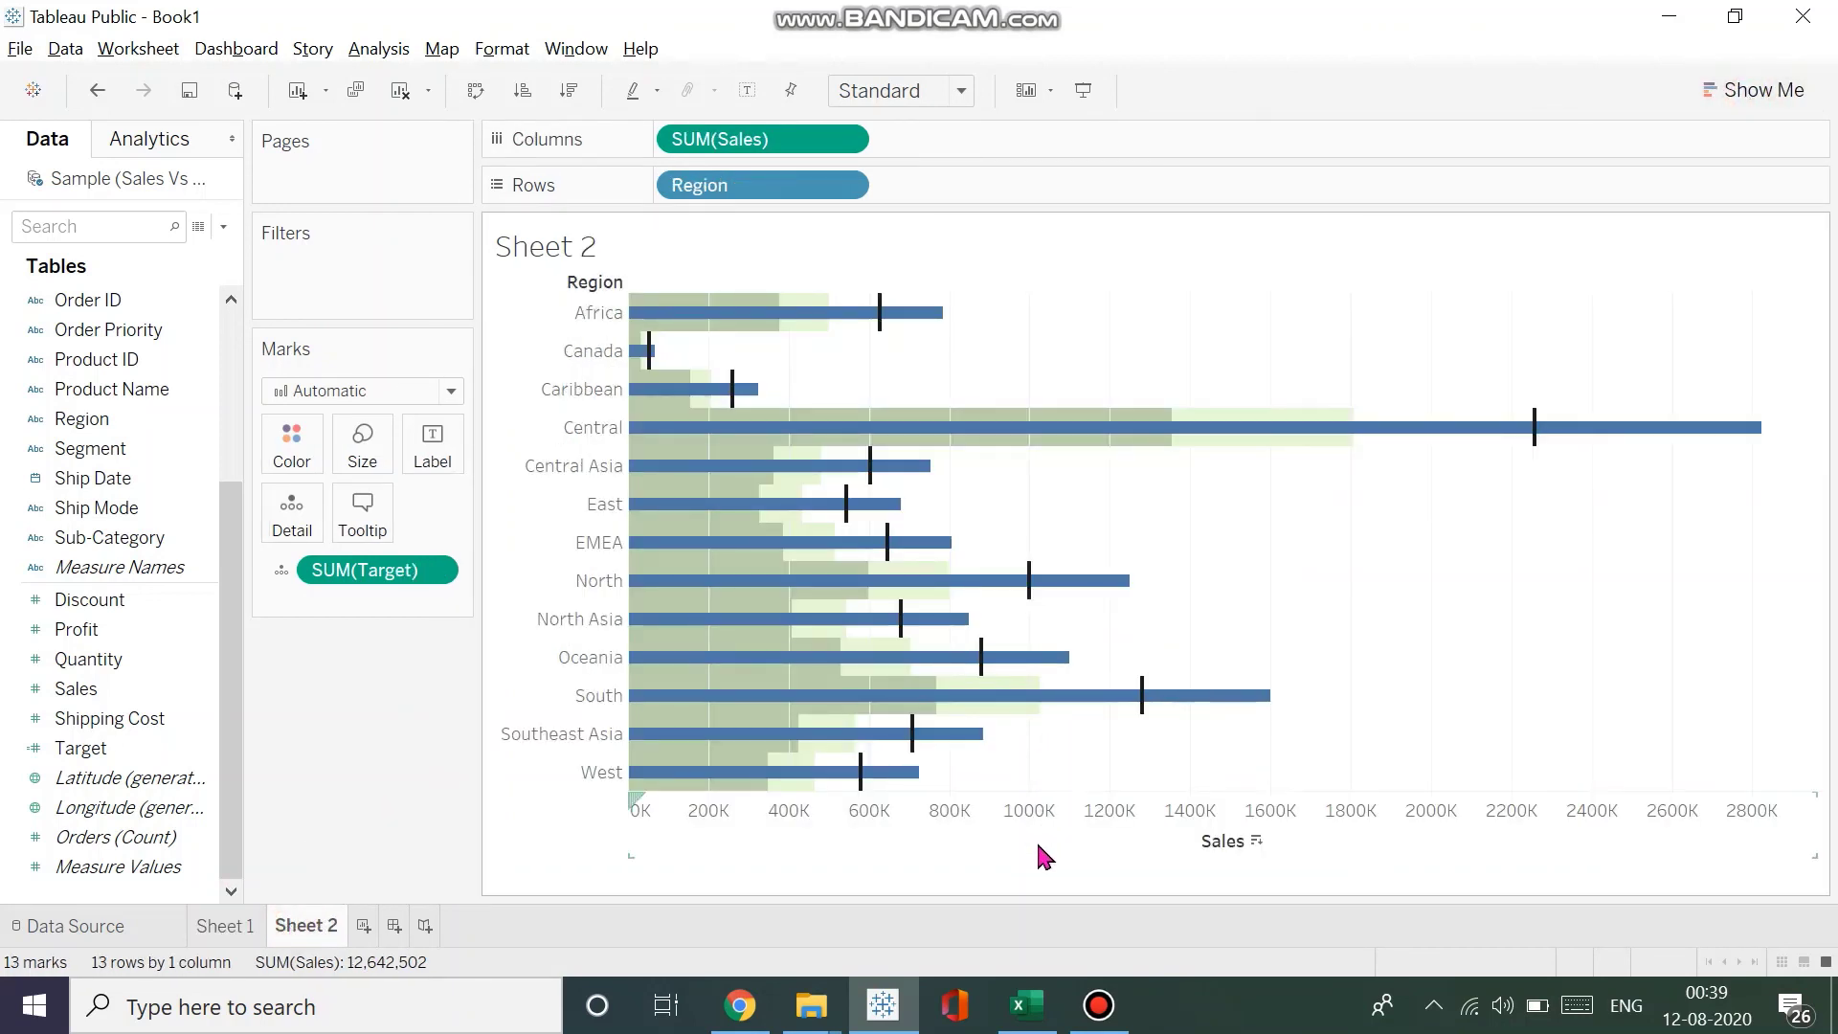